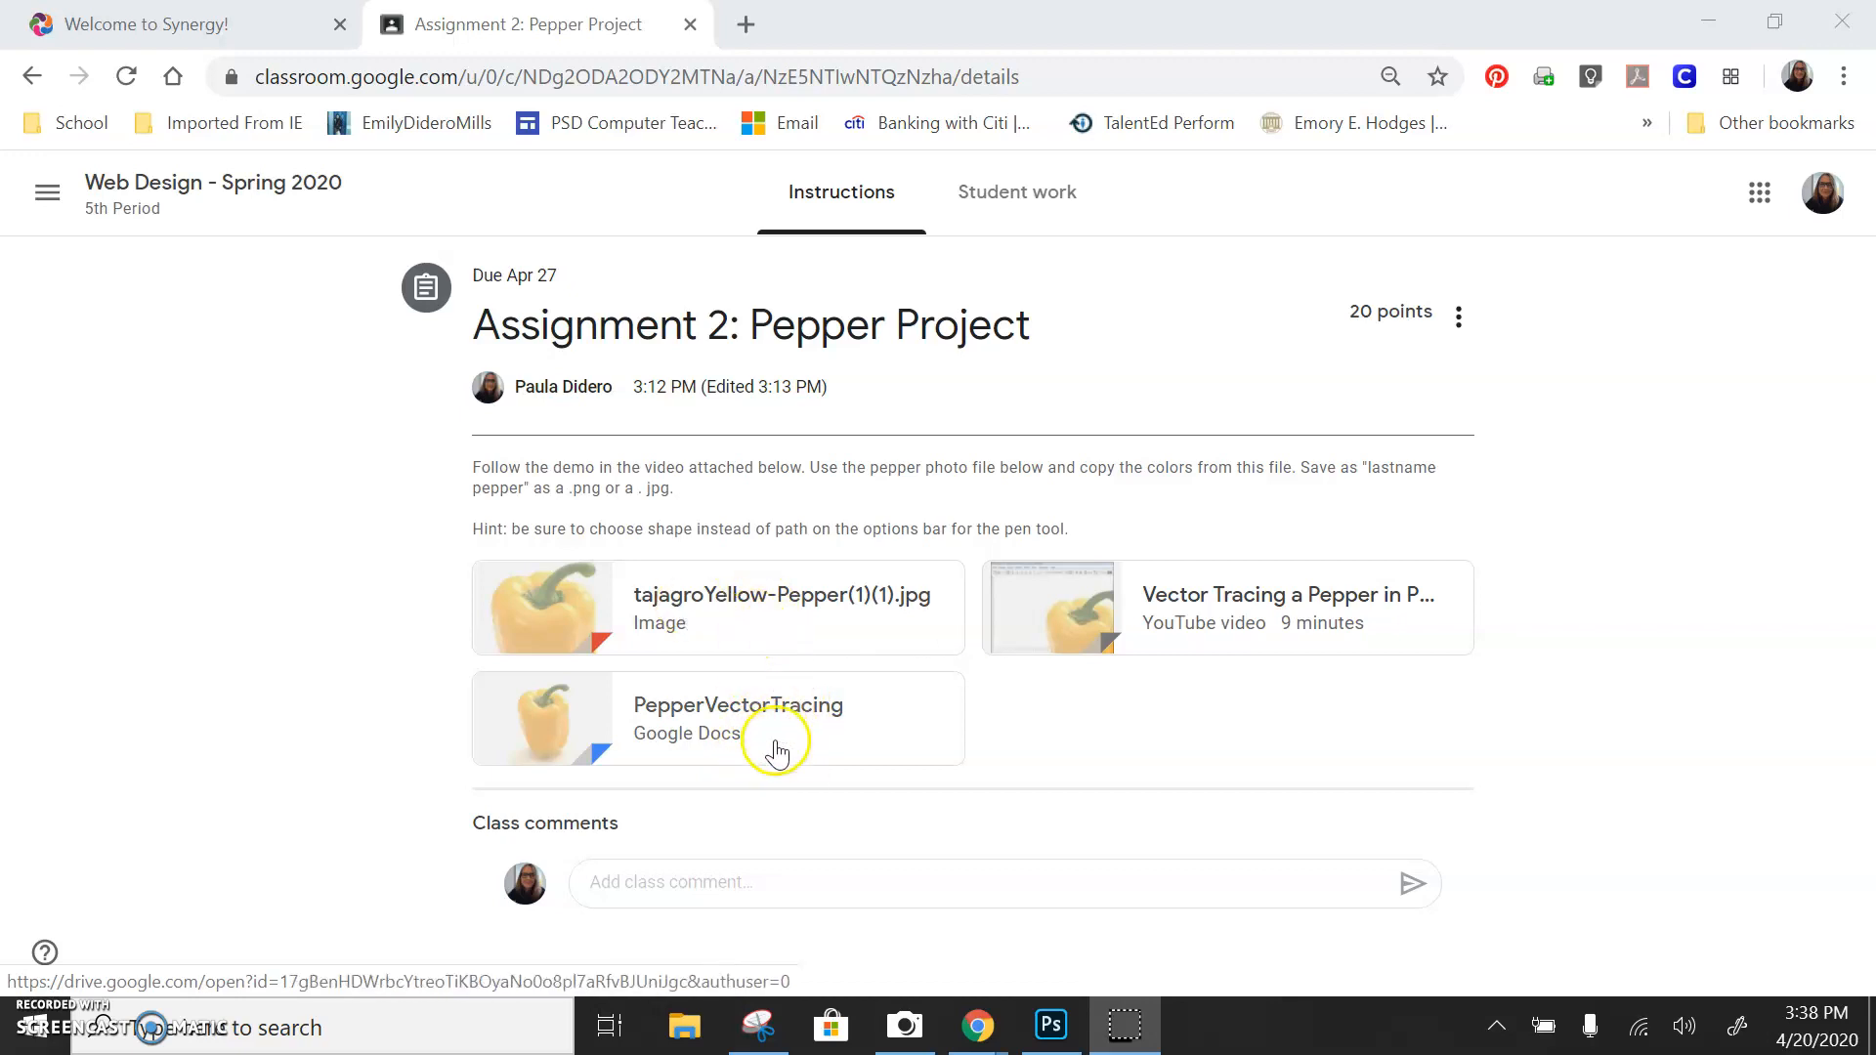
# Open the PepperVectorTracing document and read through its instructions and example image
pyautogui.click(772, 711)
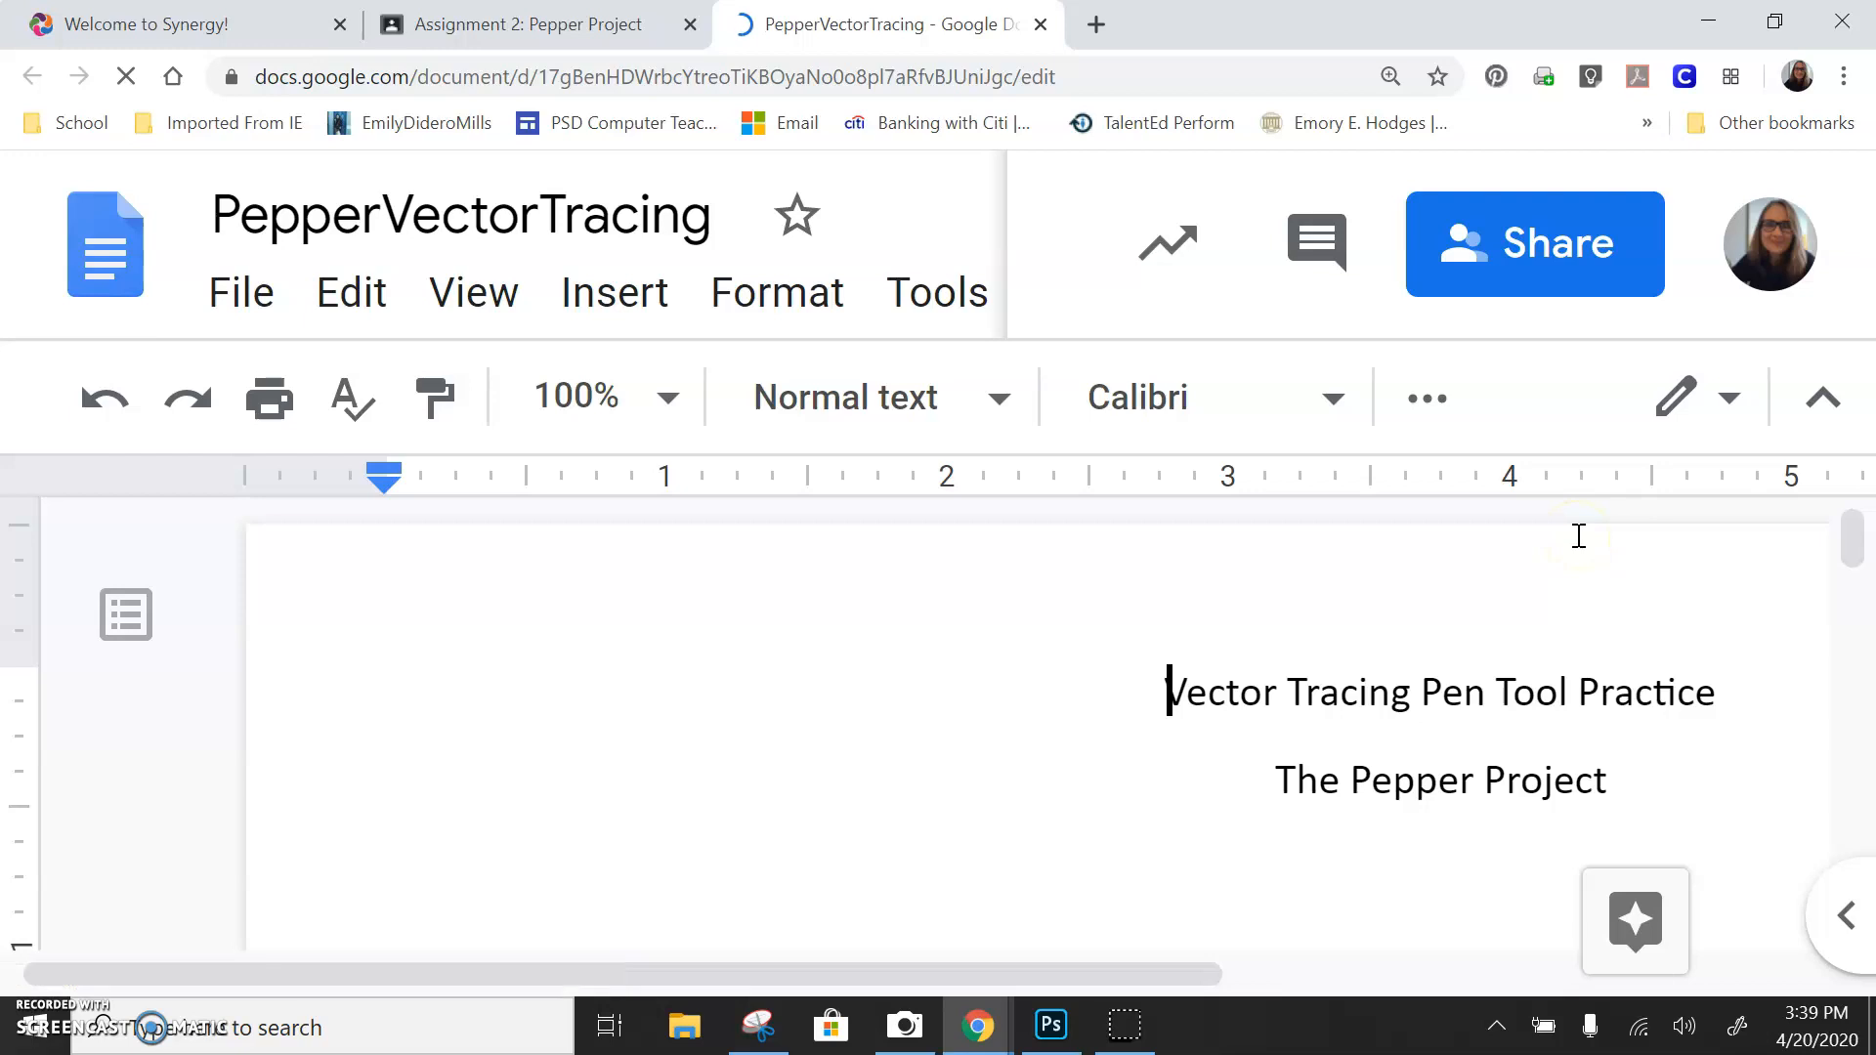
pyautogui.hotkey('ctrl', '-')
pyautogui.hotkey('ctrl', '-')
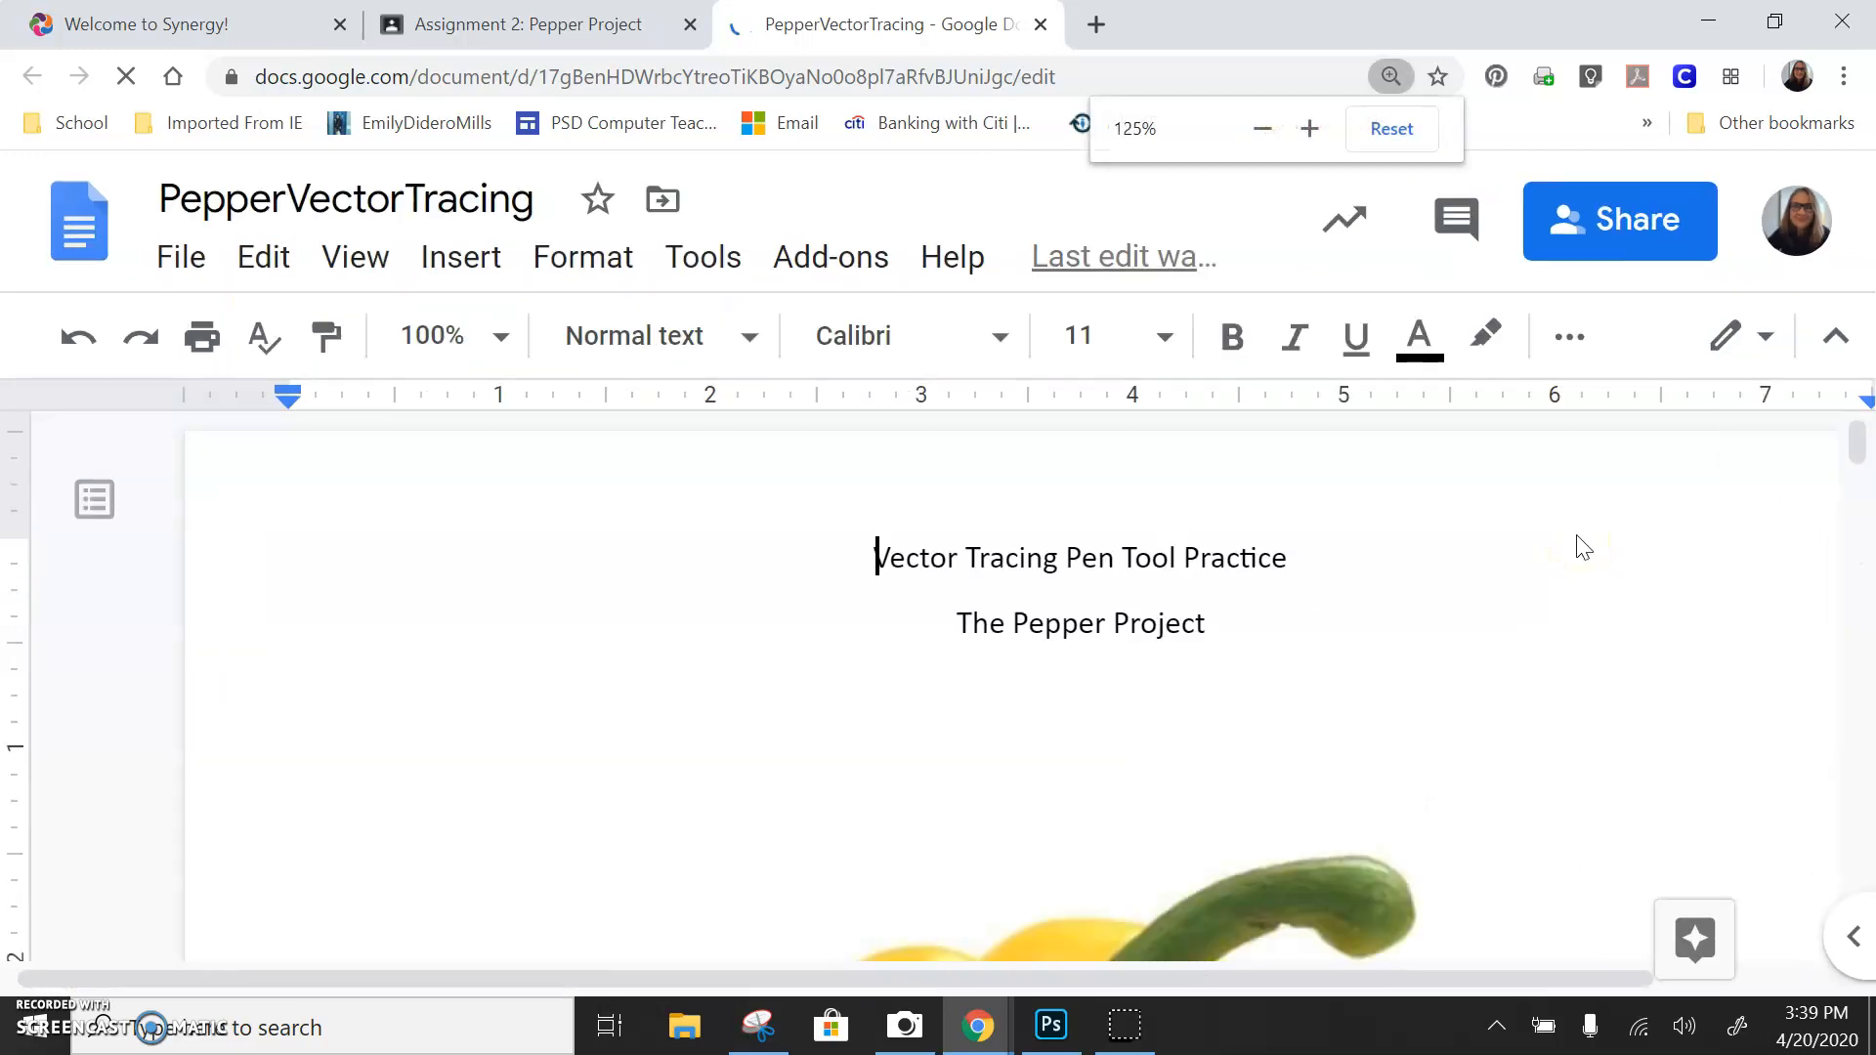
pyautogui.hotkey('ctrl', '-')
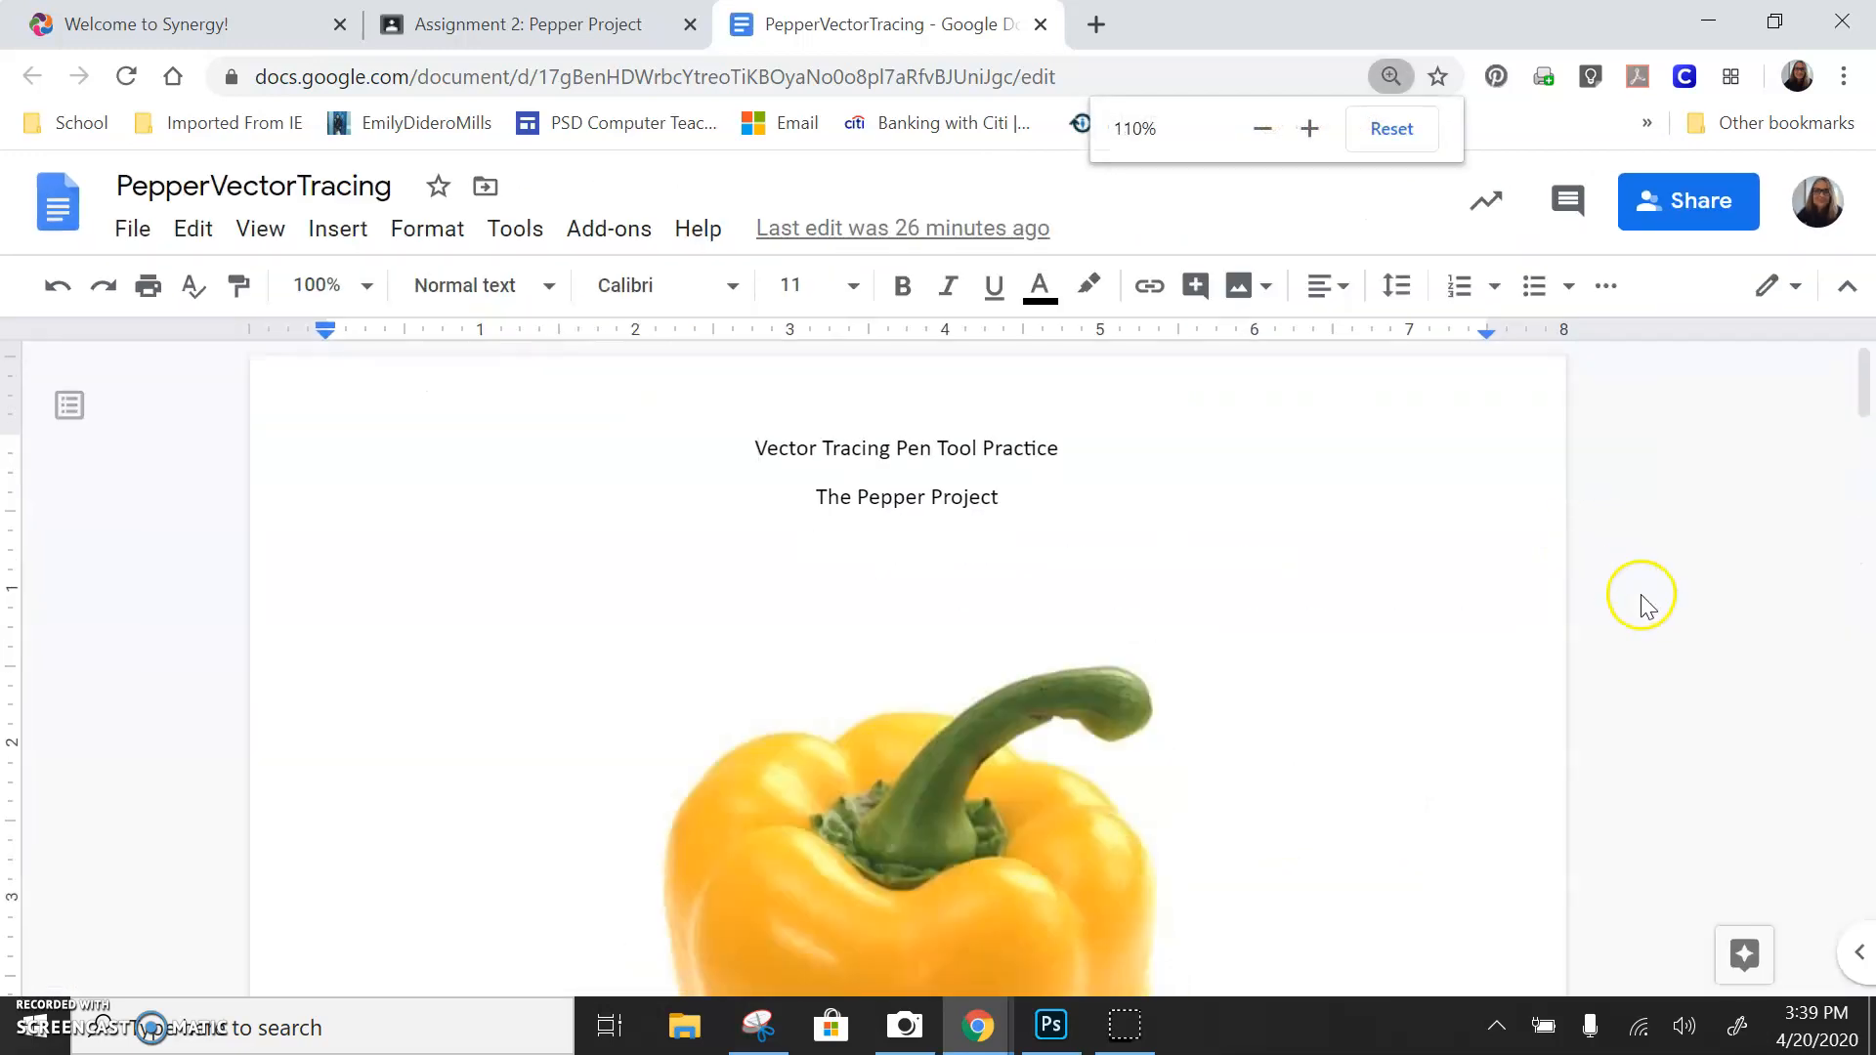
pyautogui.scroll(-15, 1641, 605)
pyautogui.scroll(-12, 1554, 721)
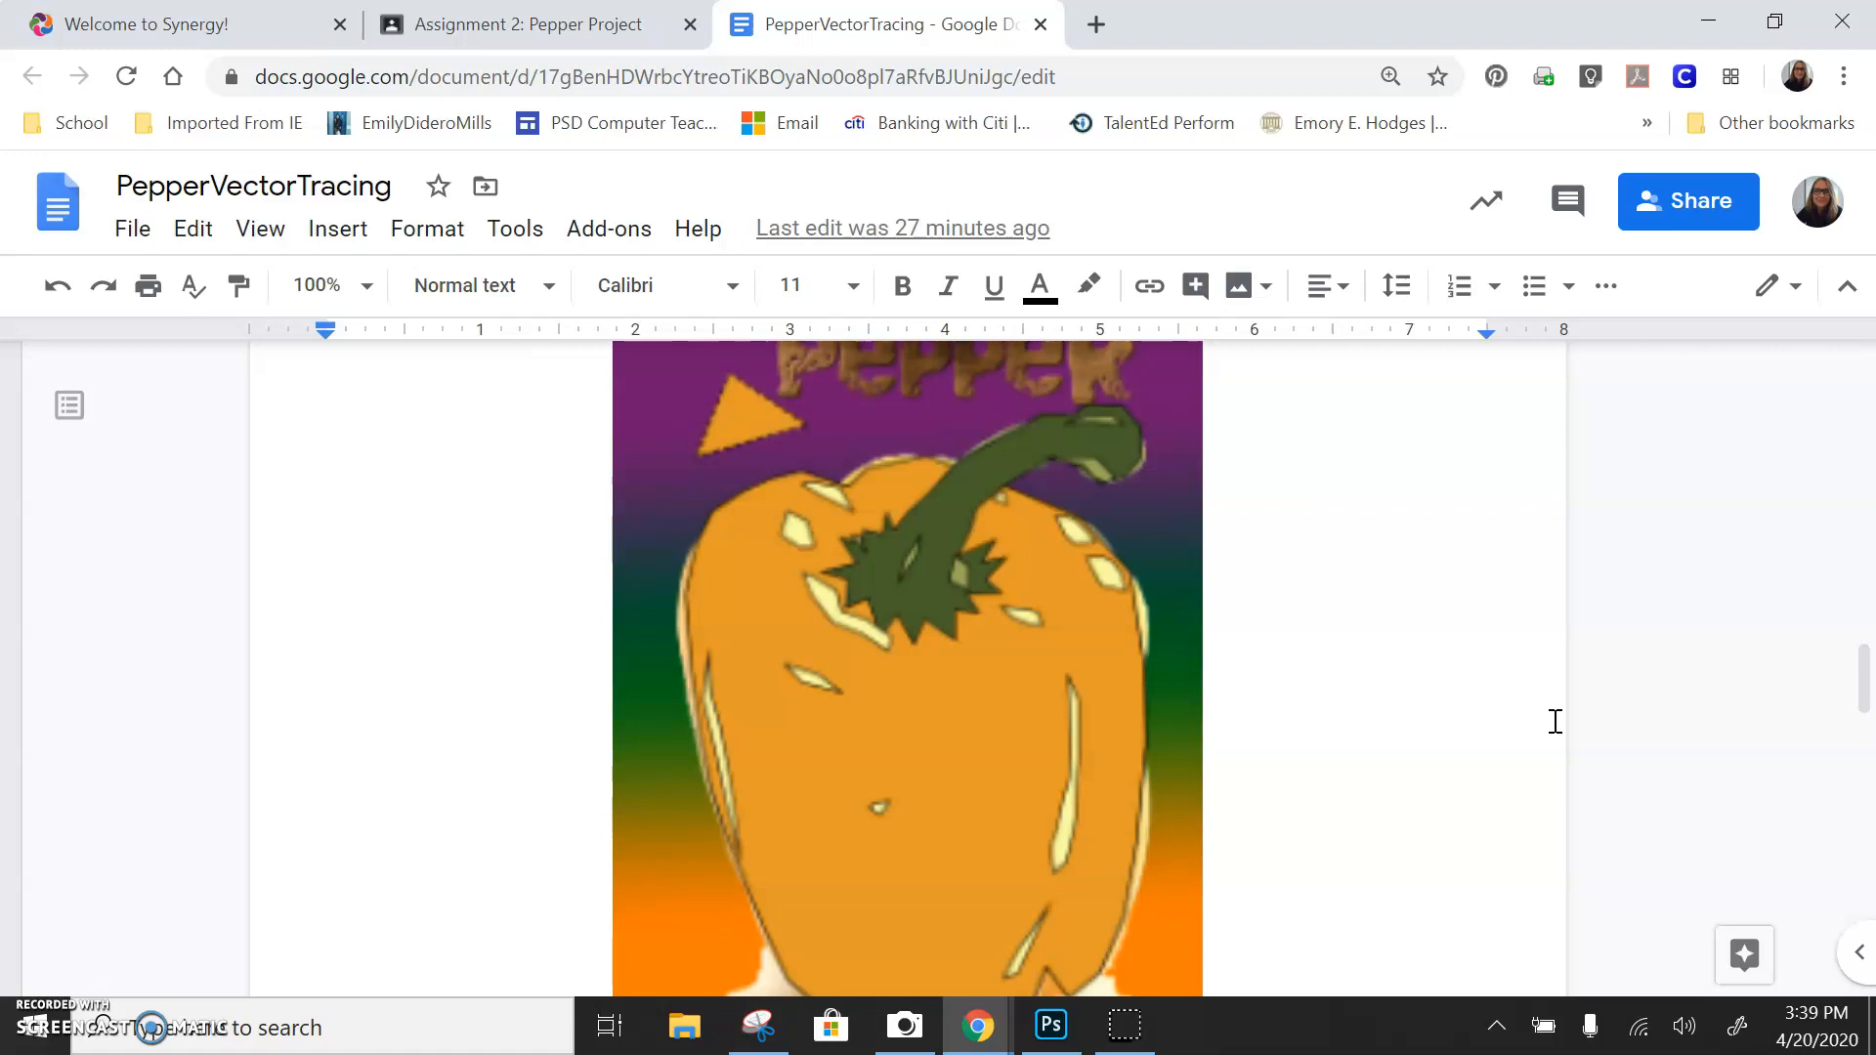
pyautogui.hotkey('ctrl', '-')
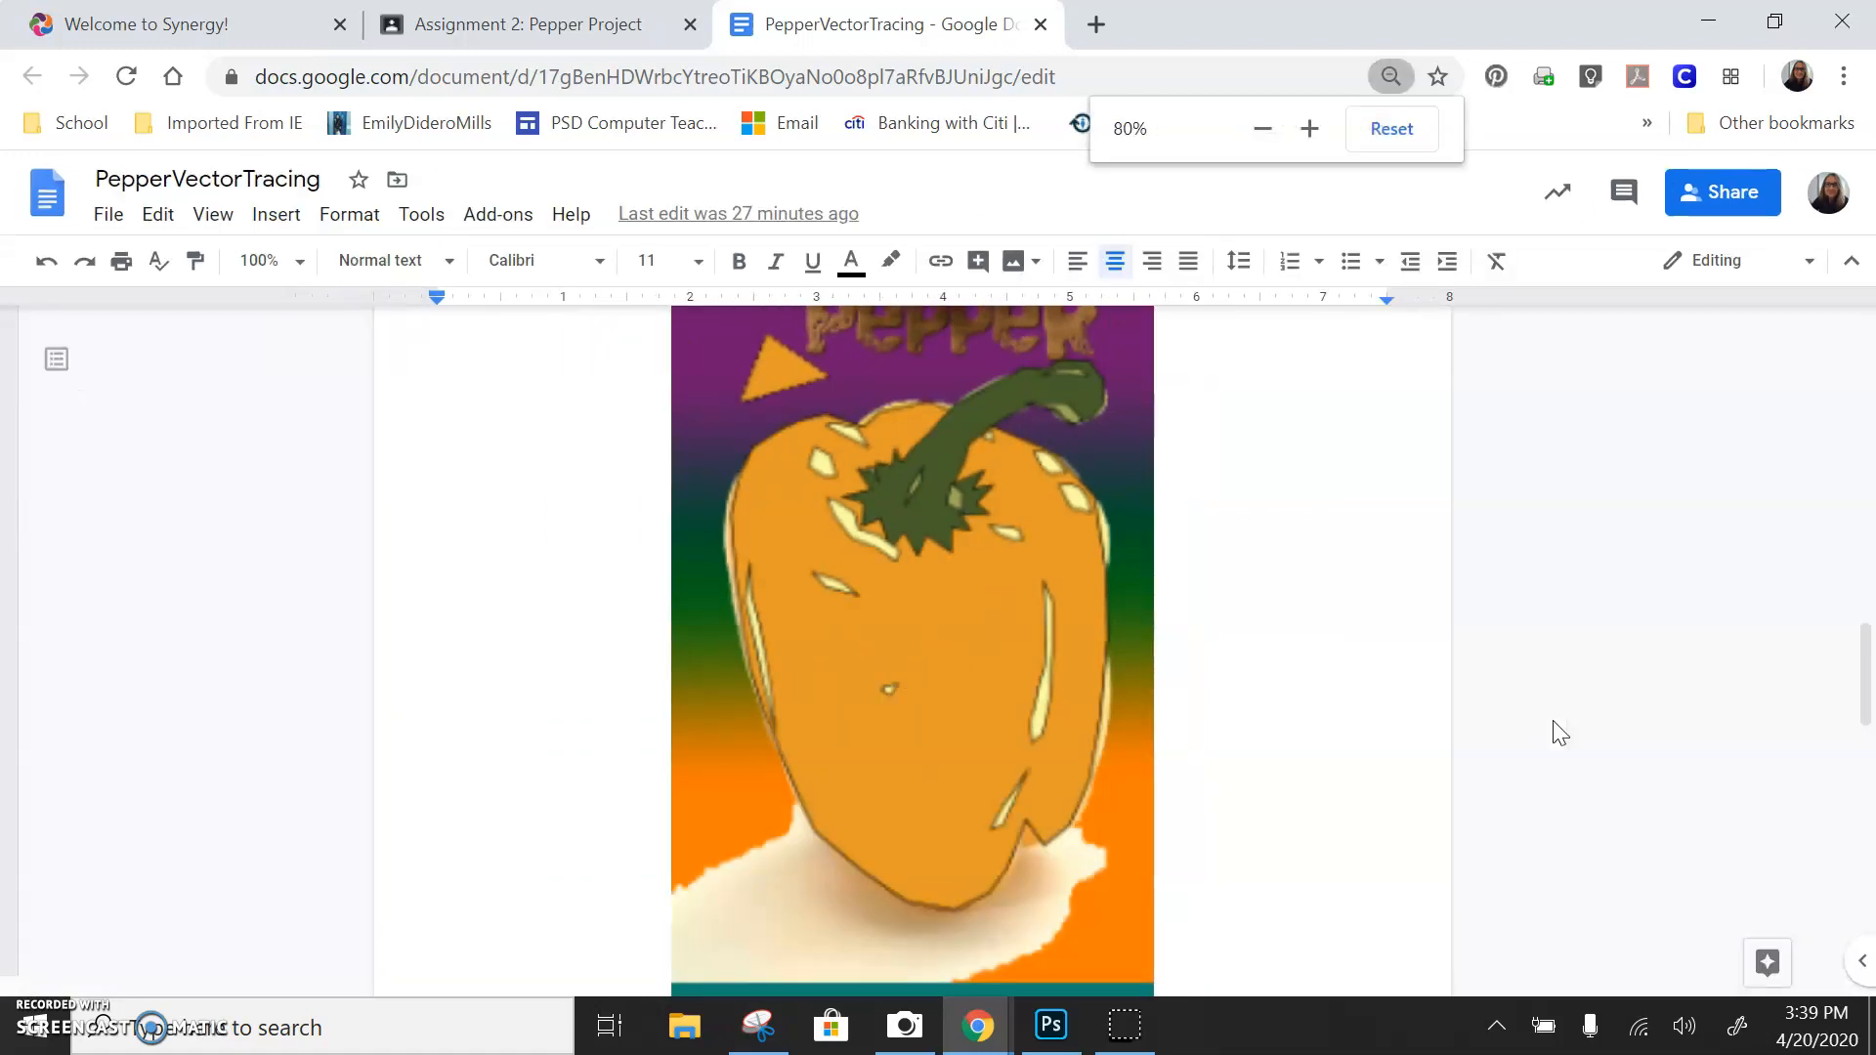
pyautogui.hotkey('ctrl', '-')
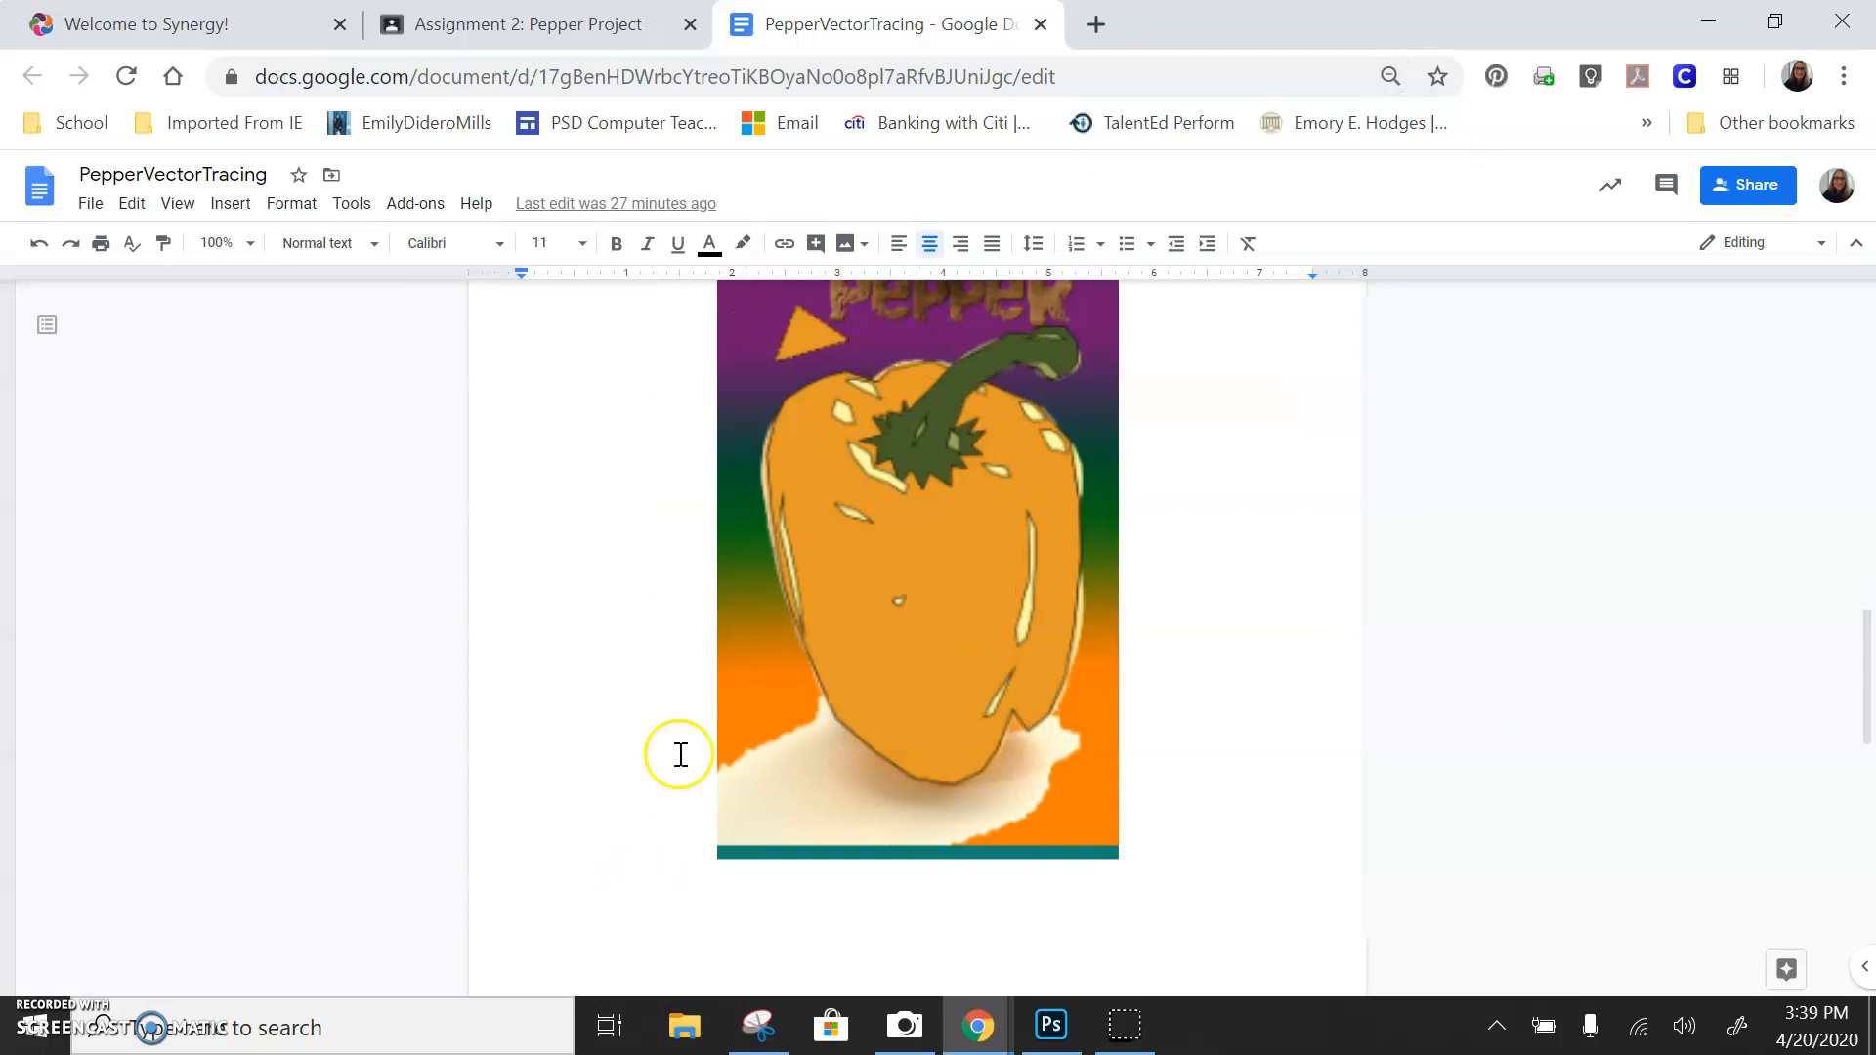
pyautogui.scroll(2, 968, 518)
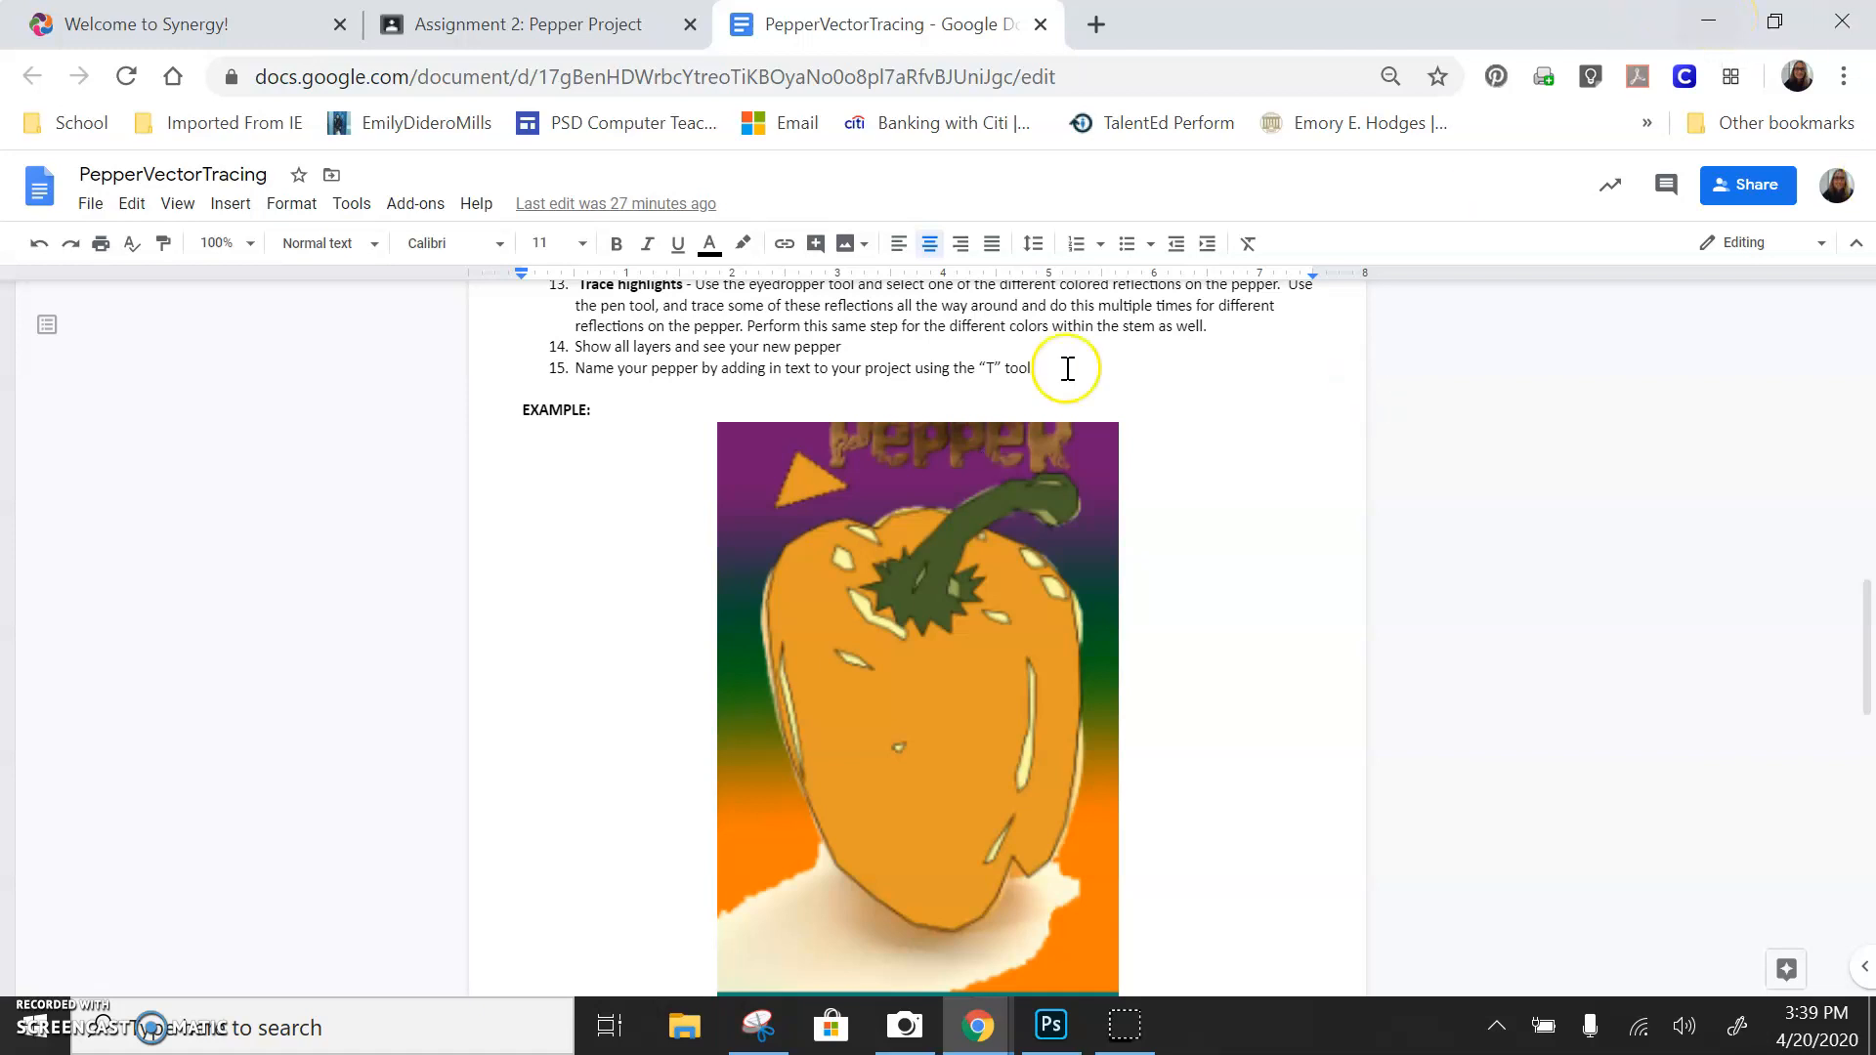
pyautogui.scroll(15, 1001, 489)
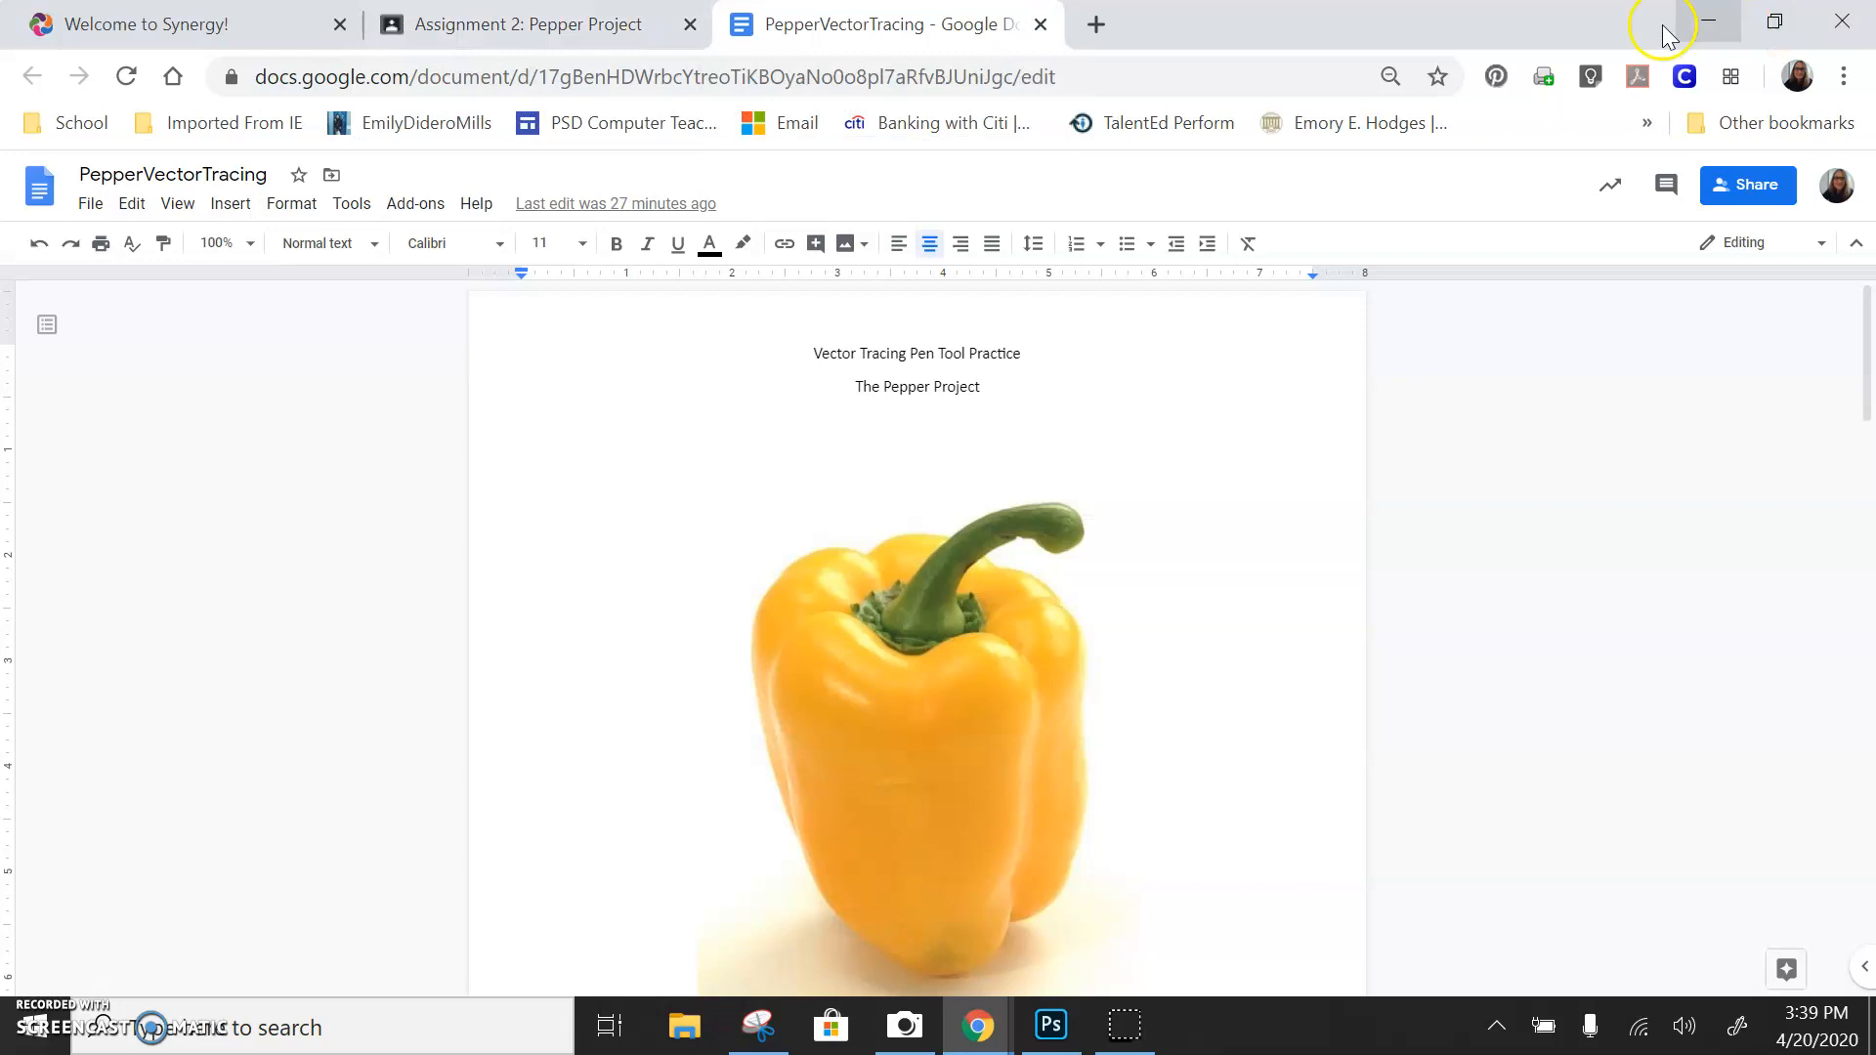
pyautogui.click(606, 27)
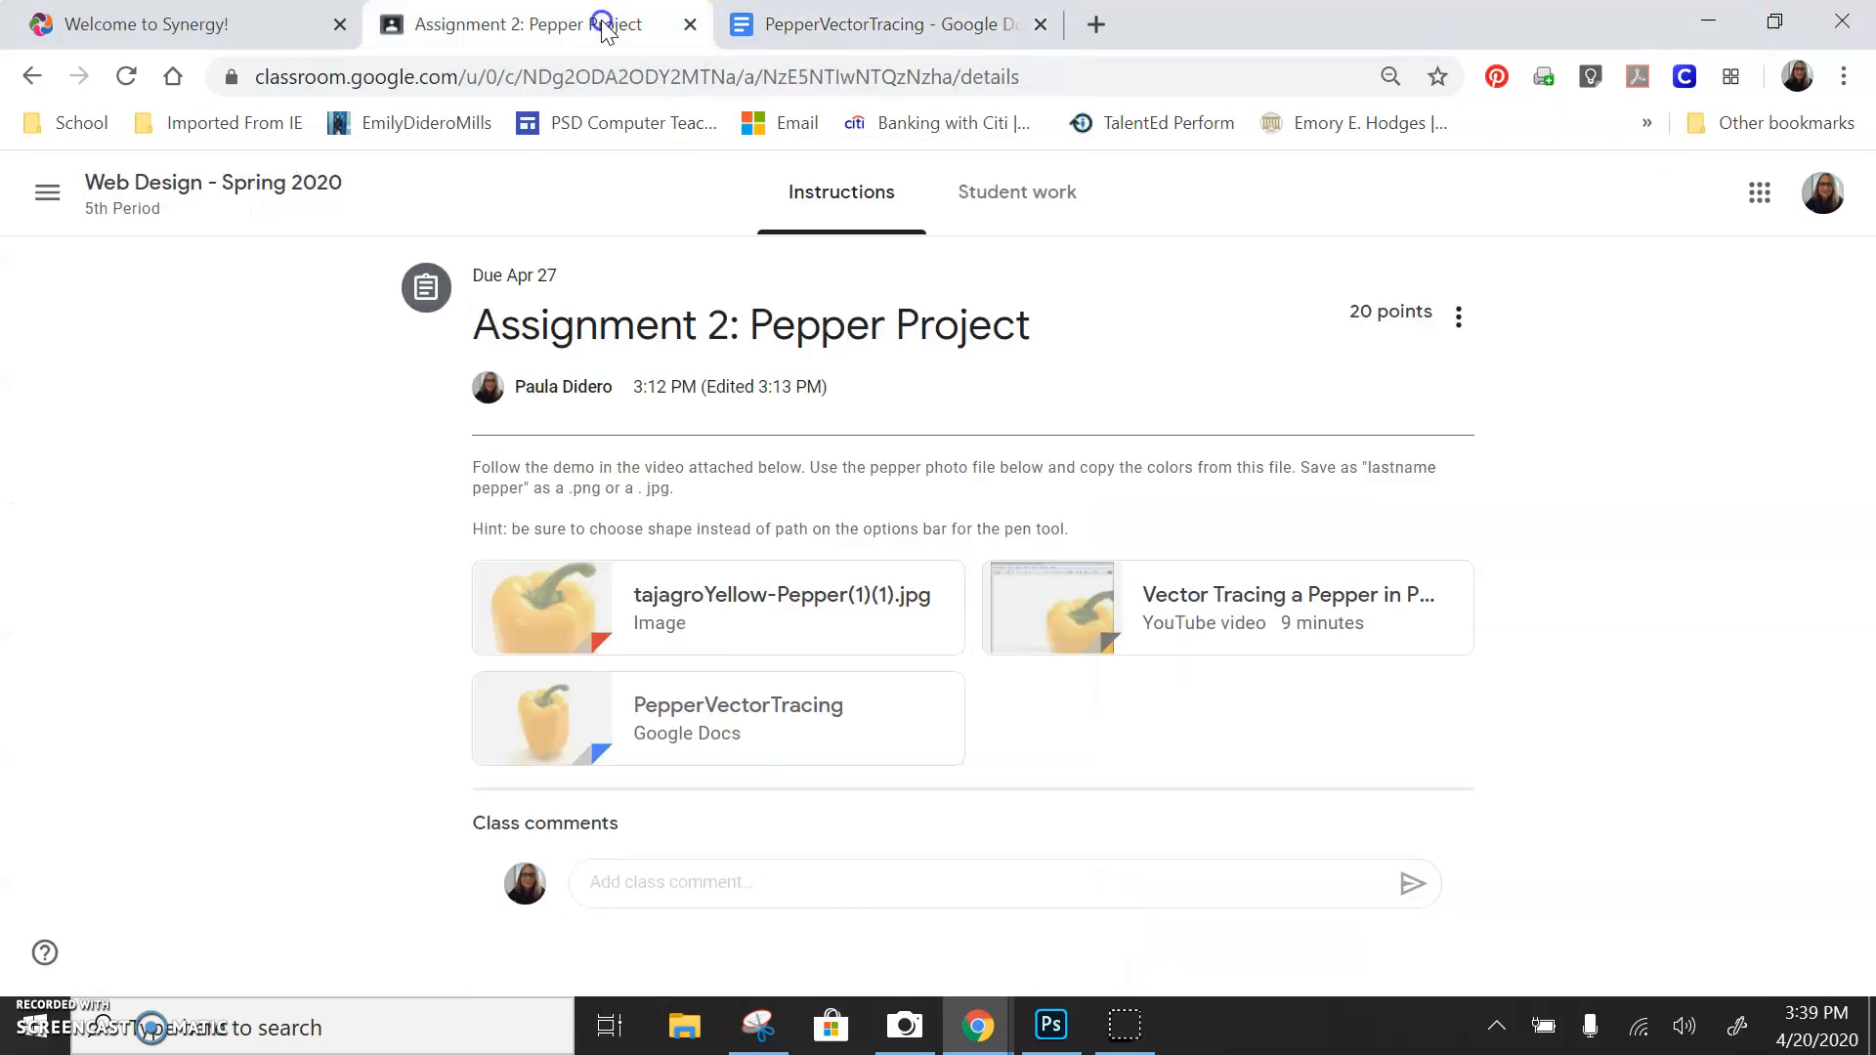
pyautogui.click(702, 625)
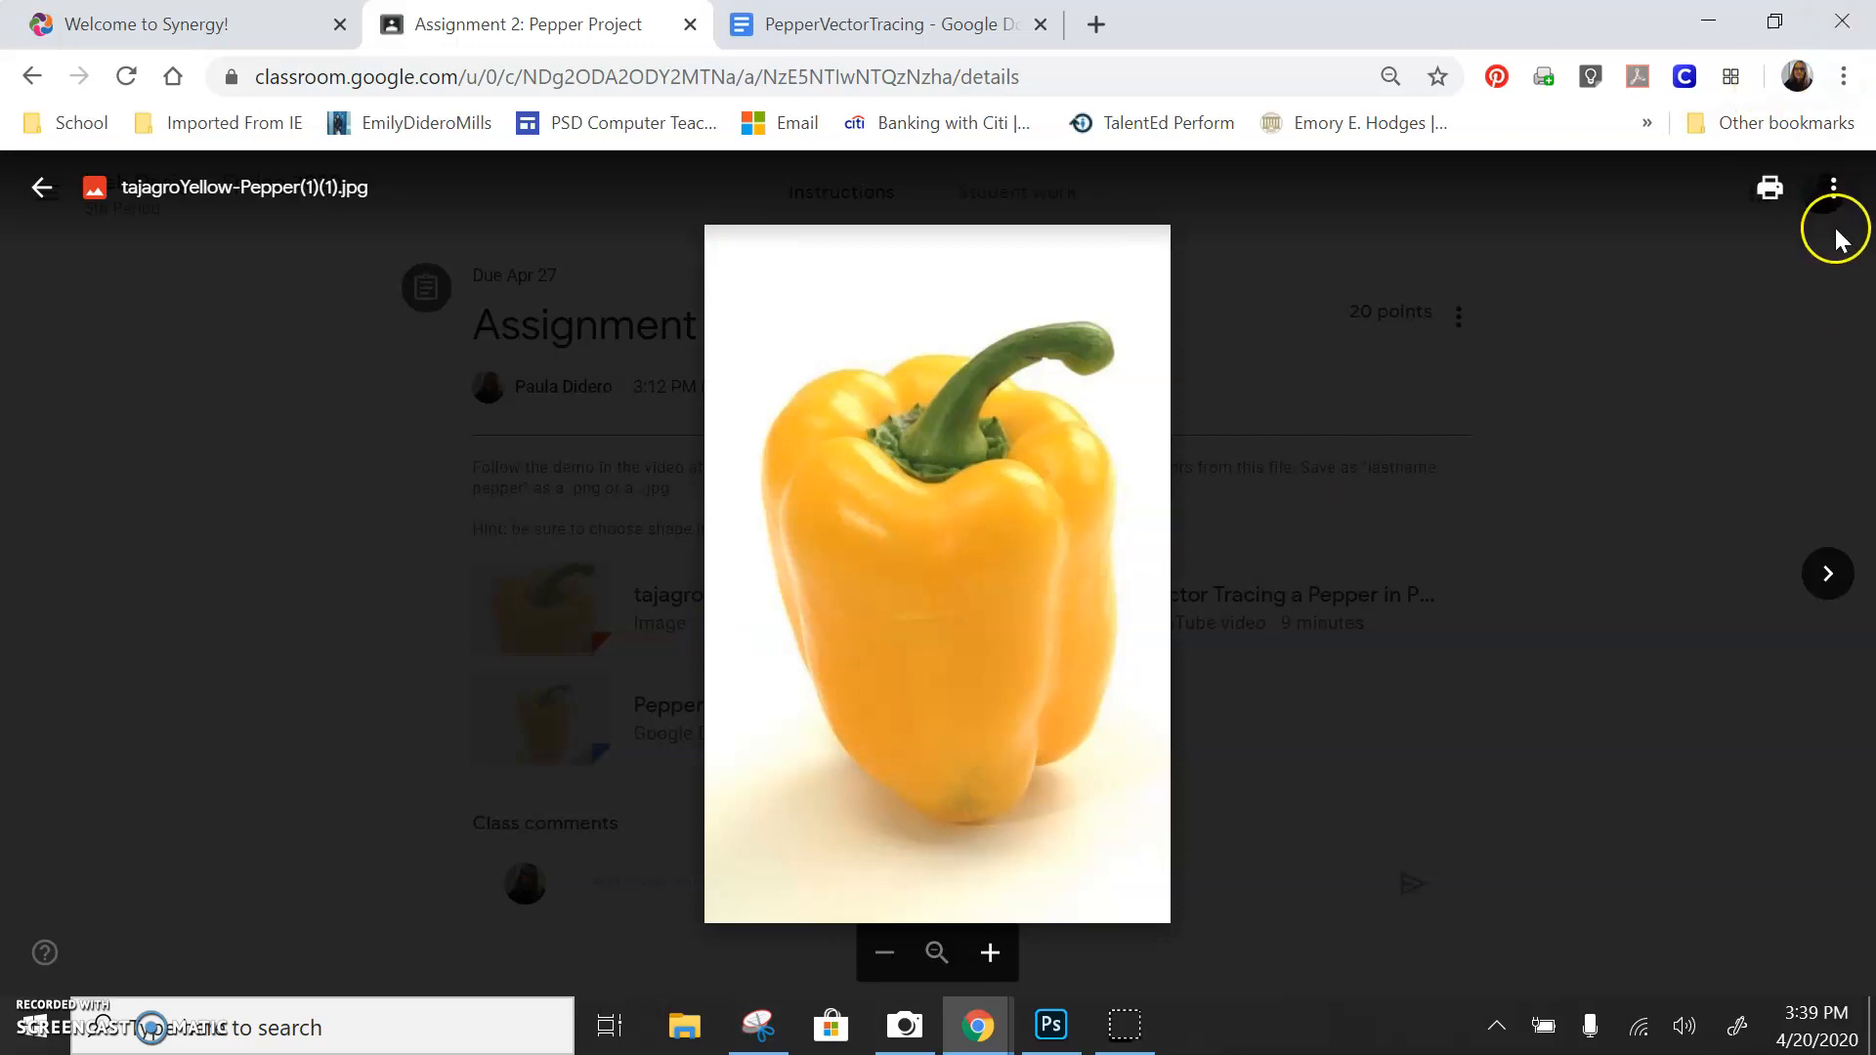
pyautogui.click(1833, 189)
pyautogui.click(1667, 332)
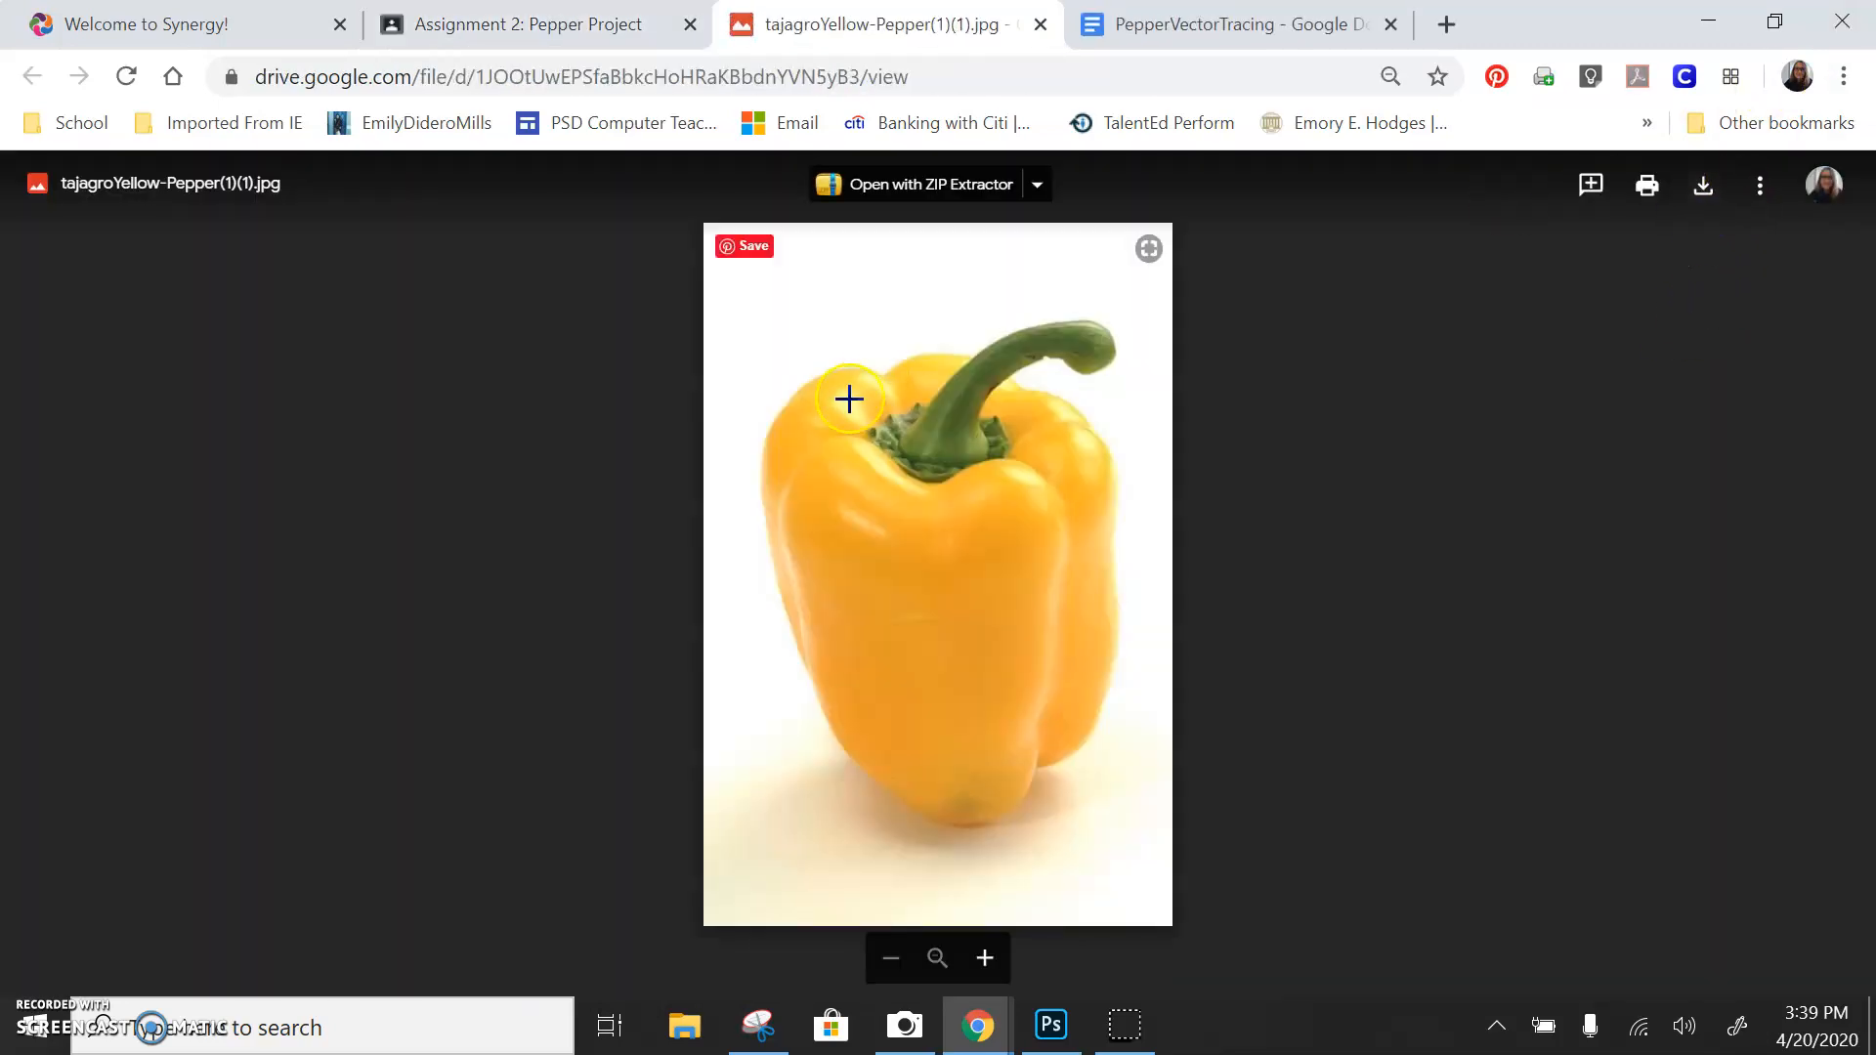
pyautogui.click(1714, 183)
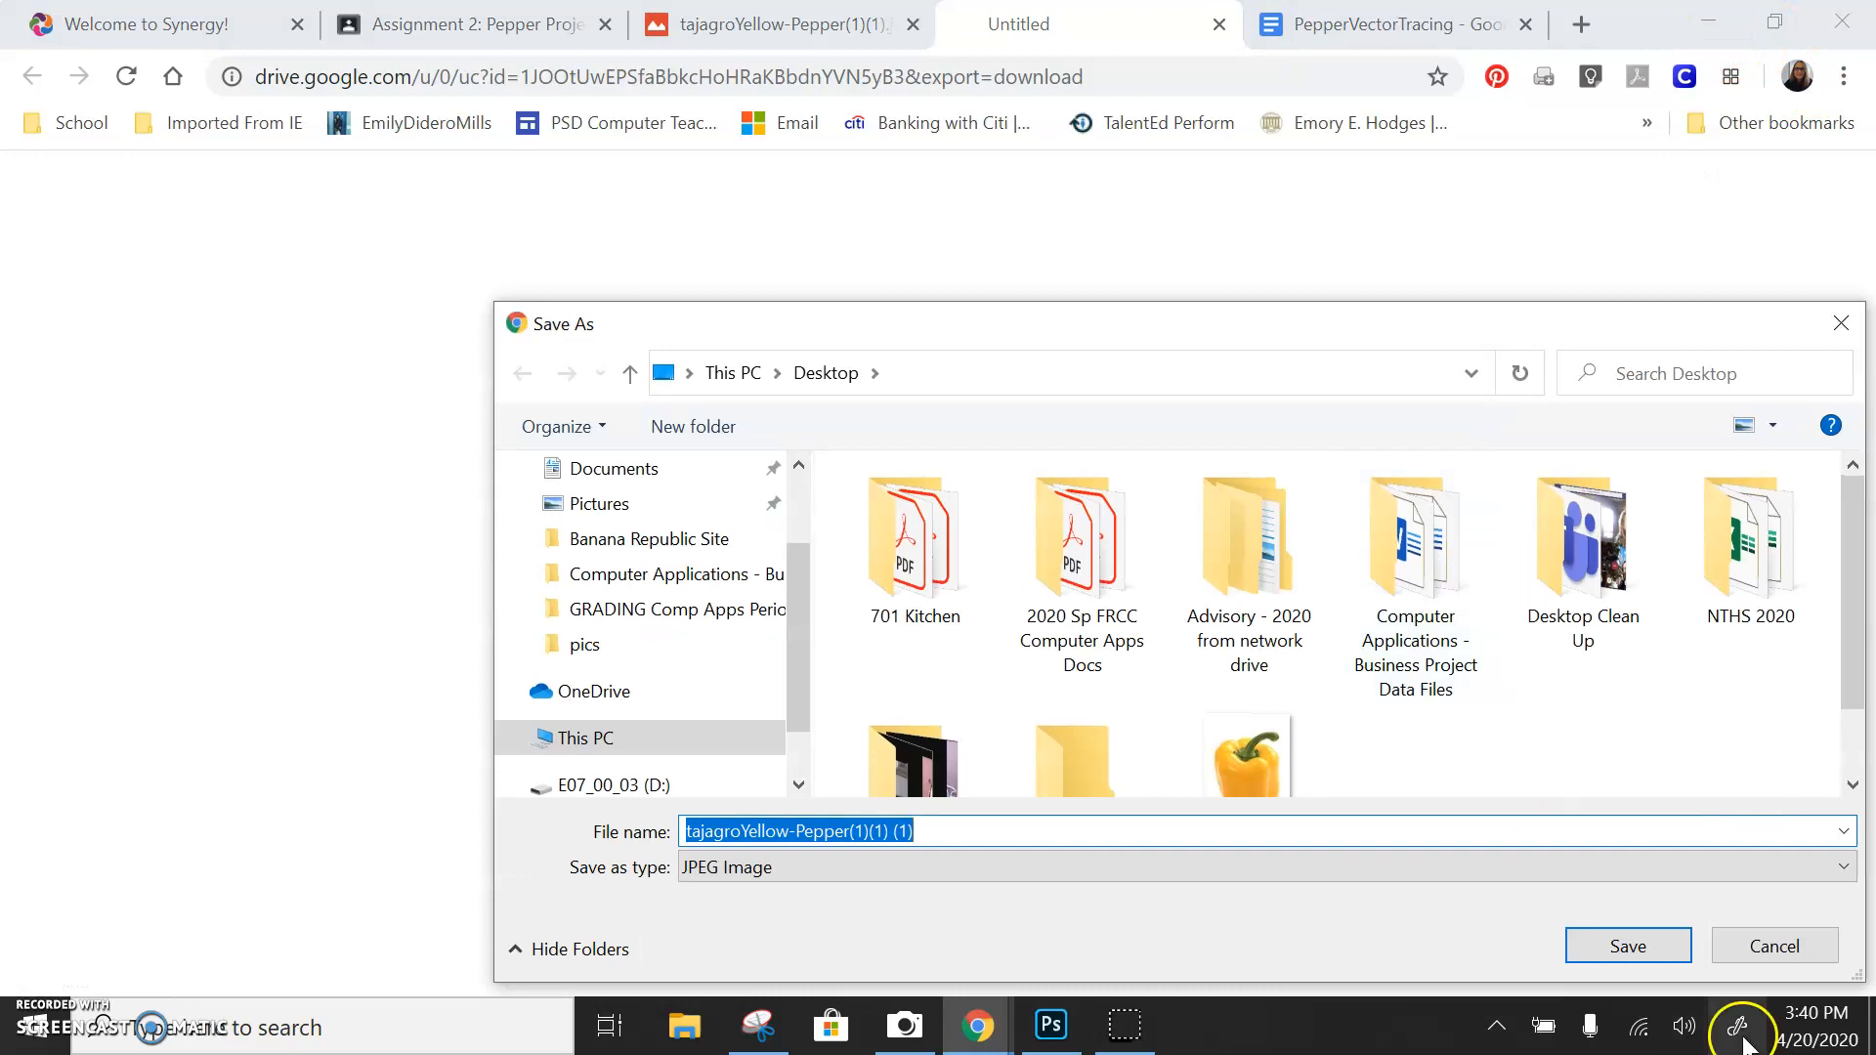
pyautogui.click(1776, 945)
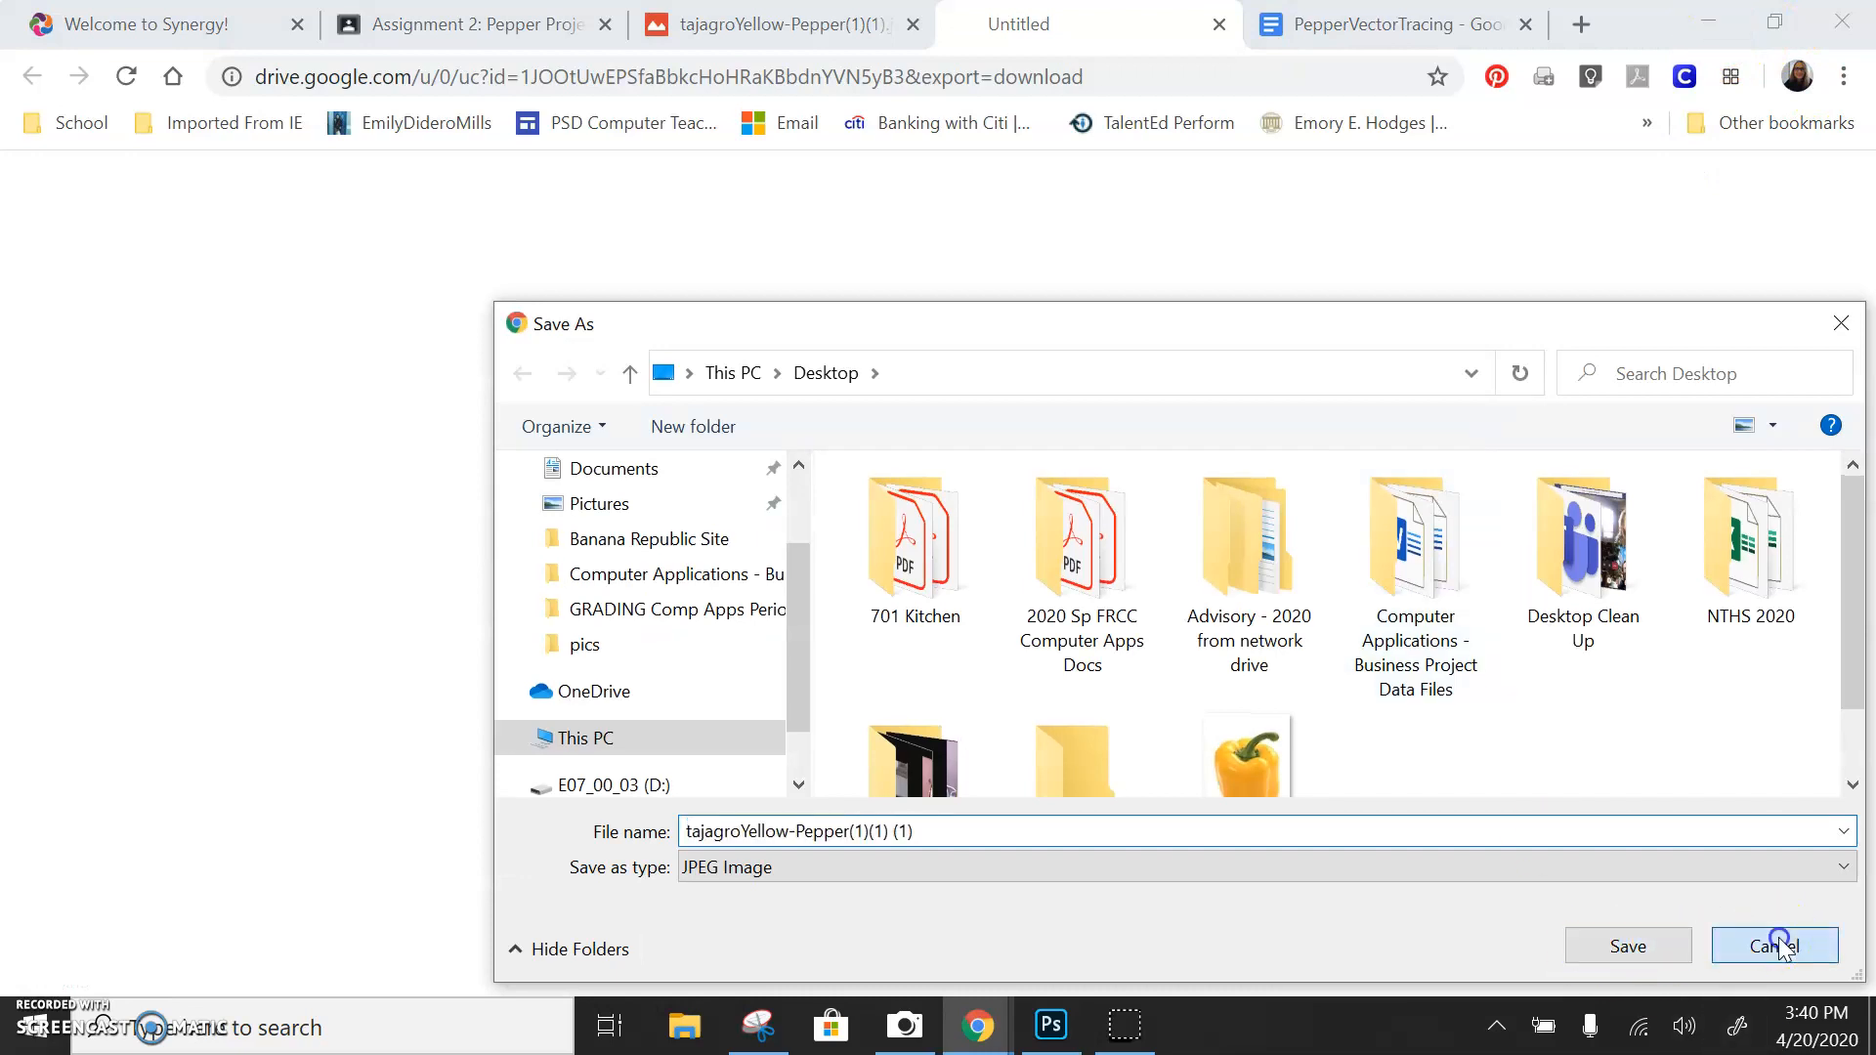
# Minimize the open windows and move the pepper image file to the middle of the desktop
pyautogui.click(1710, 20)
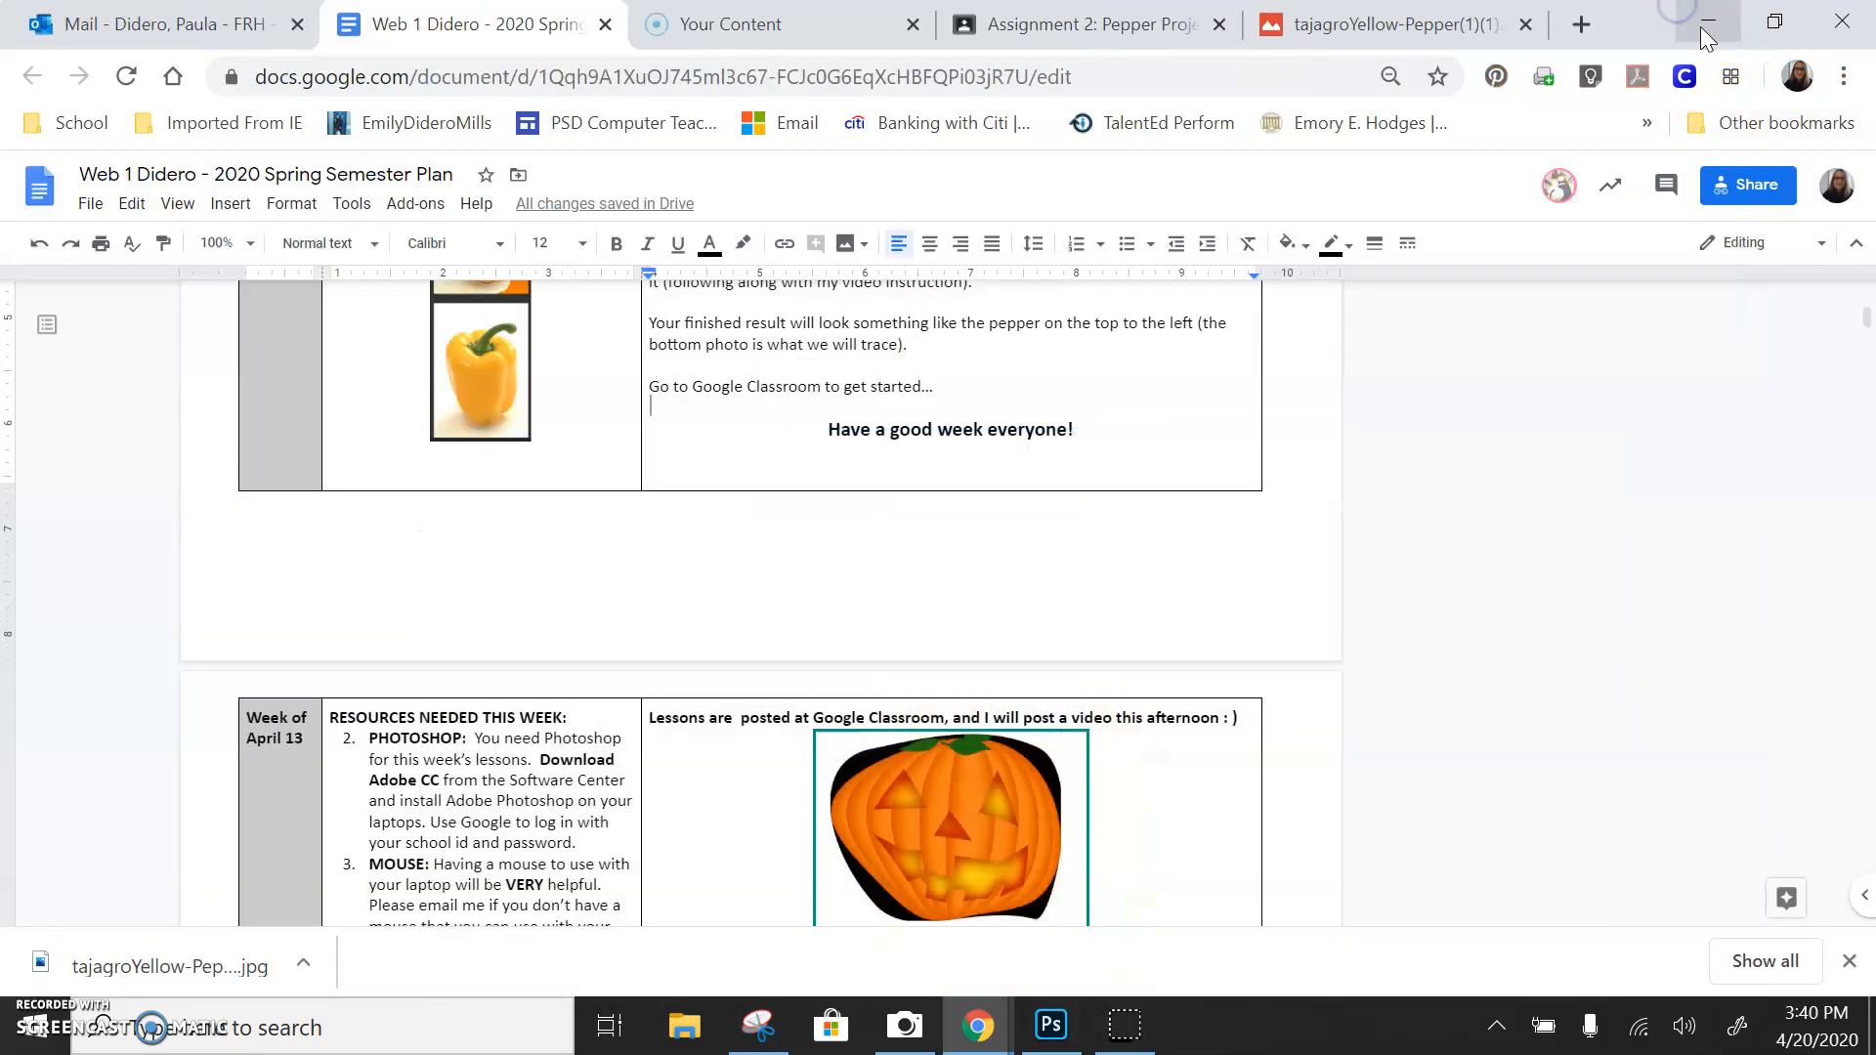
pyautogui.click(1708, 22)
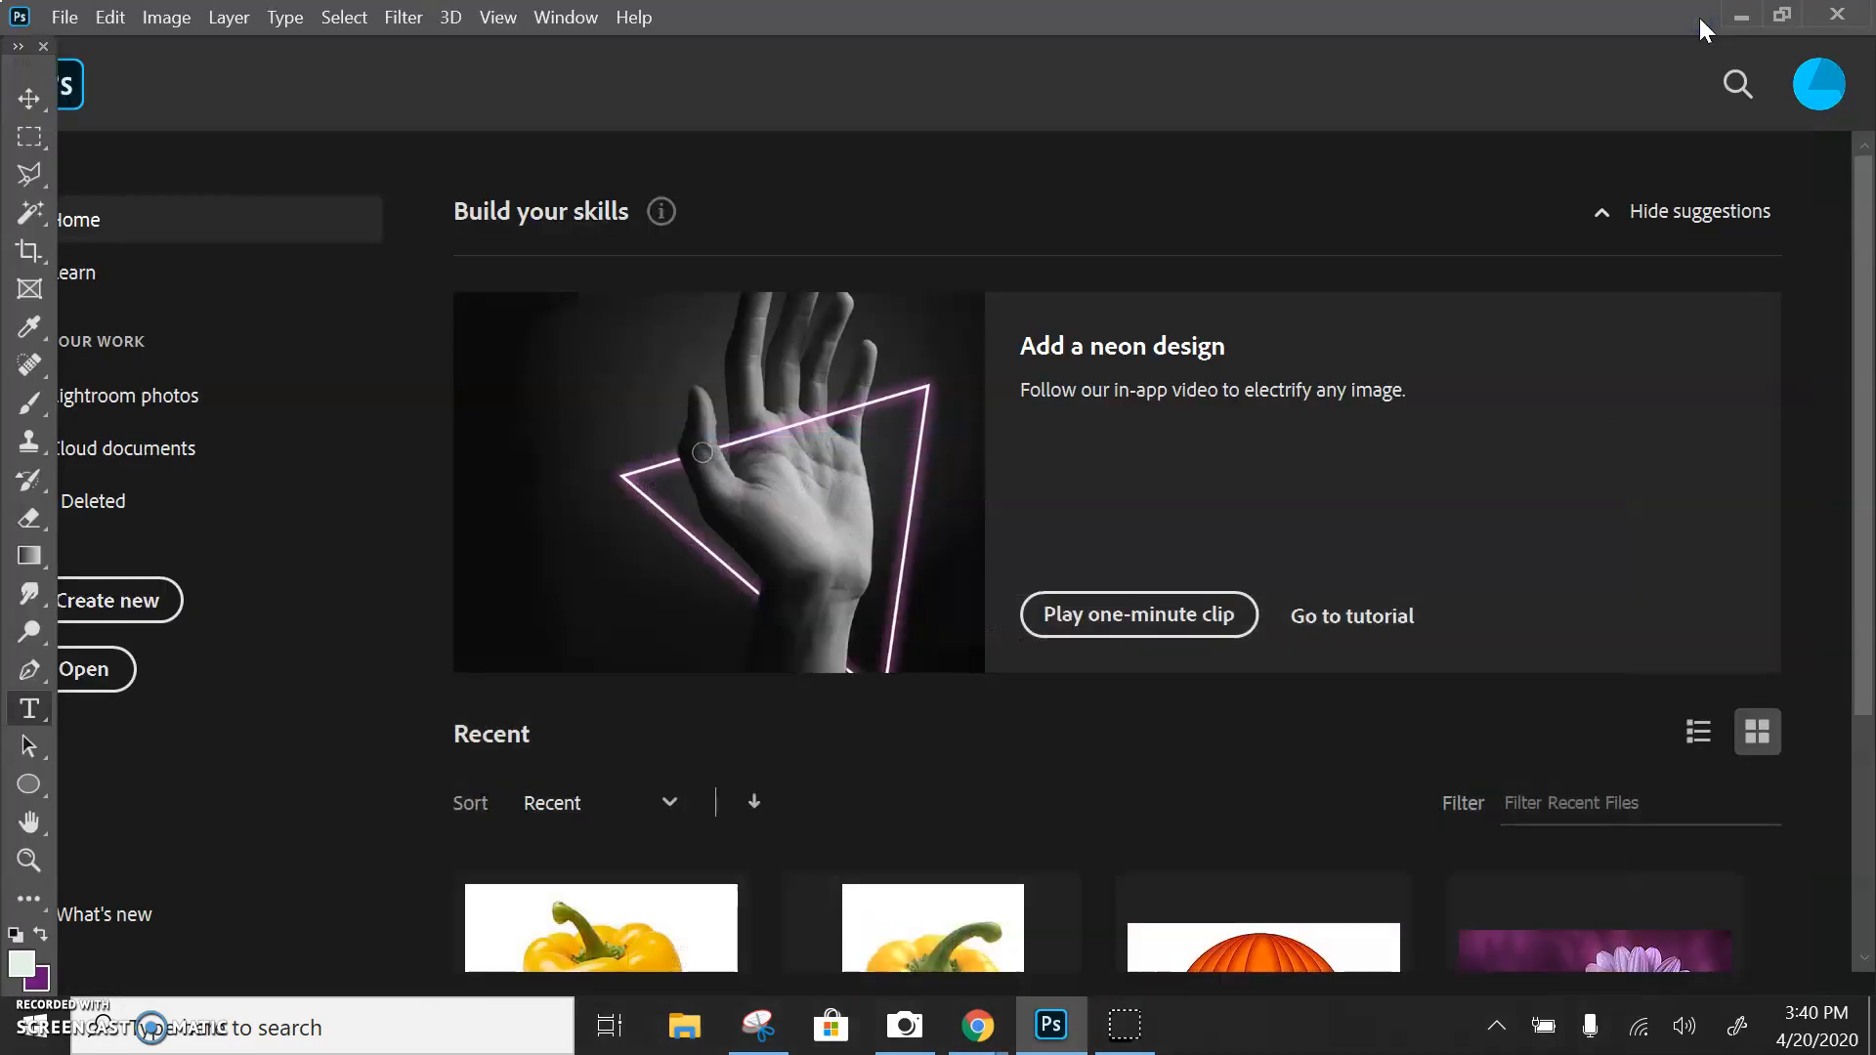
pyautogui.click(1741, 16)
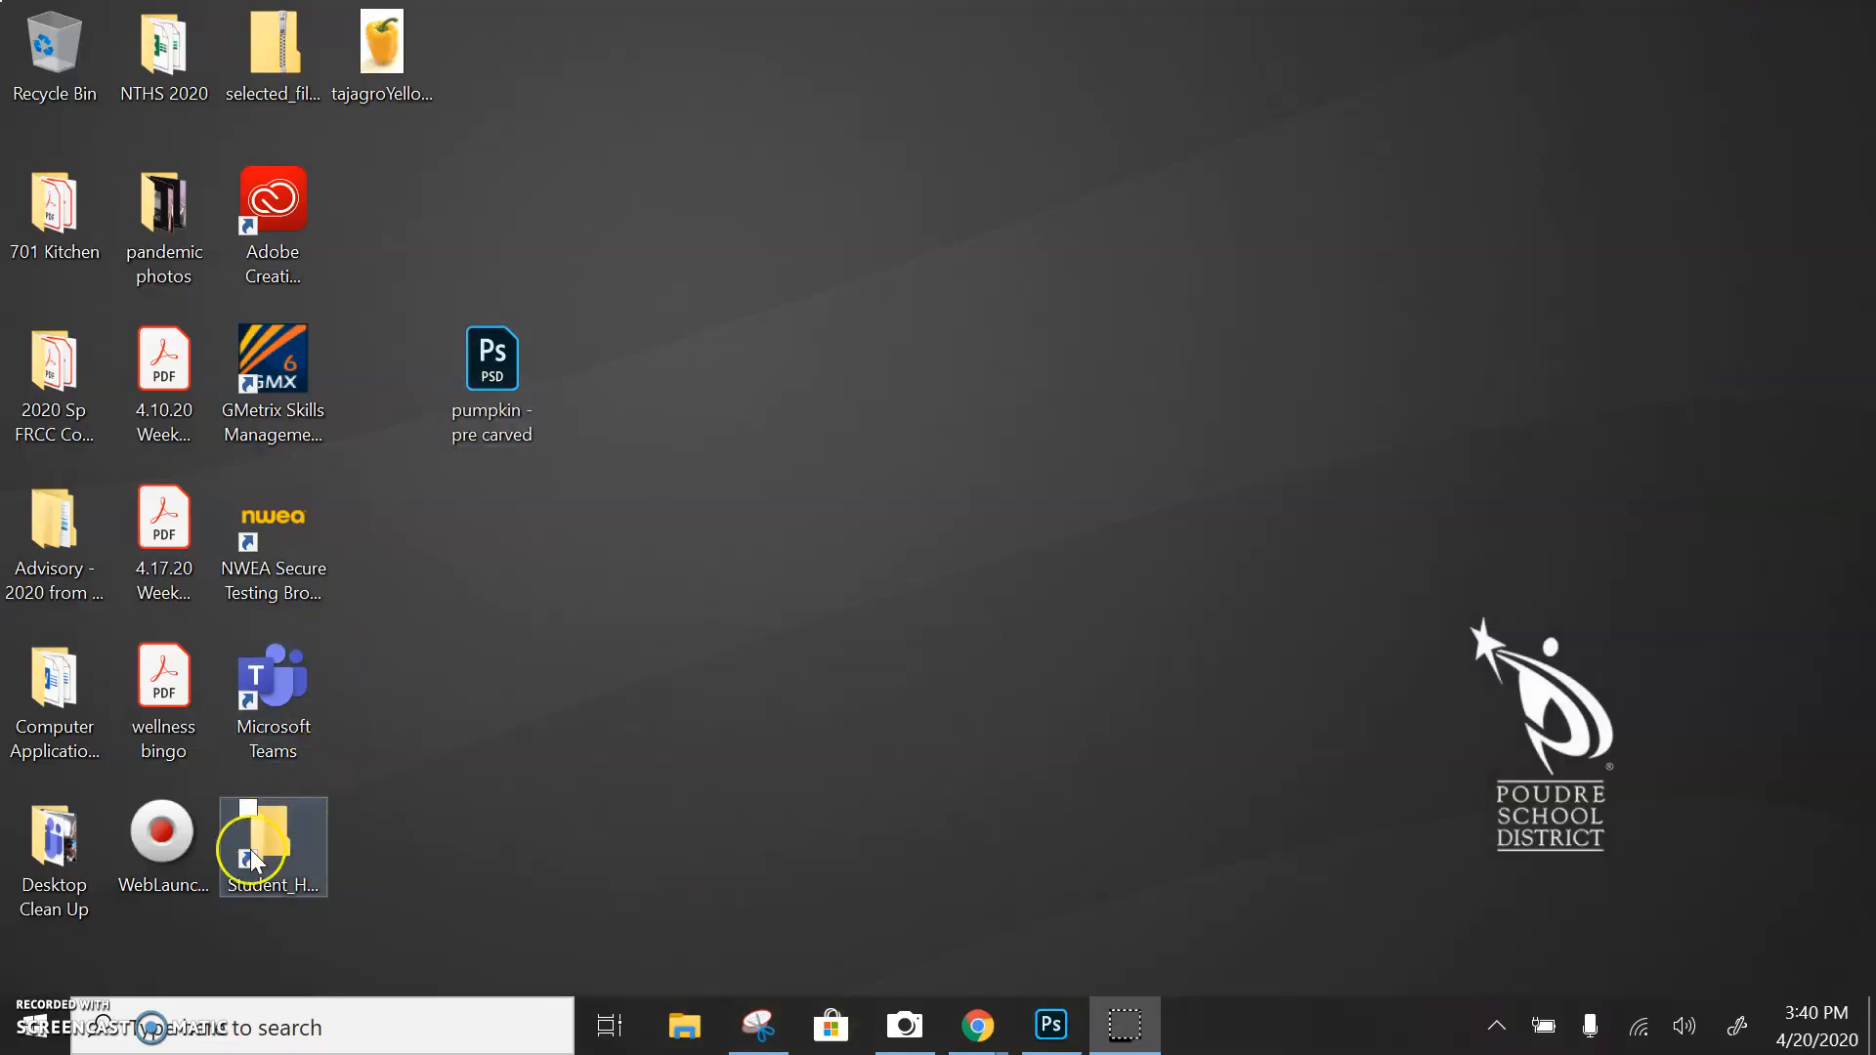
pyautogui.moveTo(384, 43); pyautogui.dragTo(926, 224)
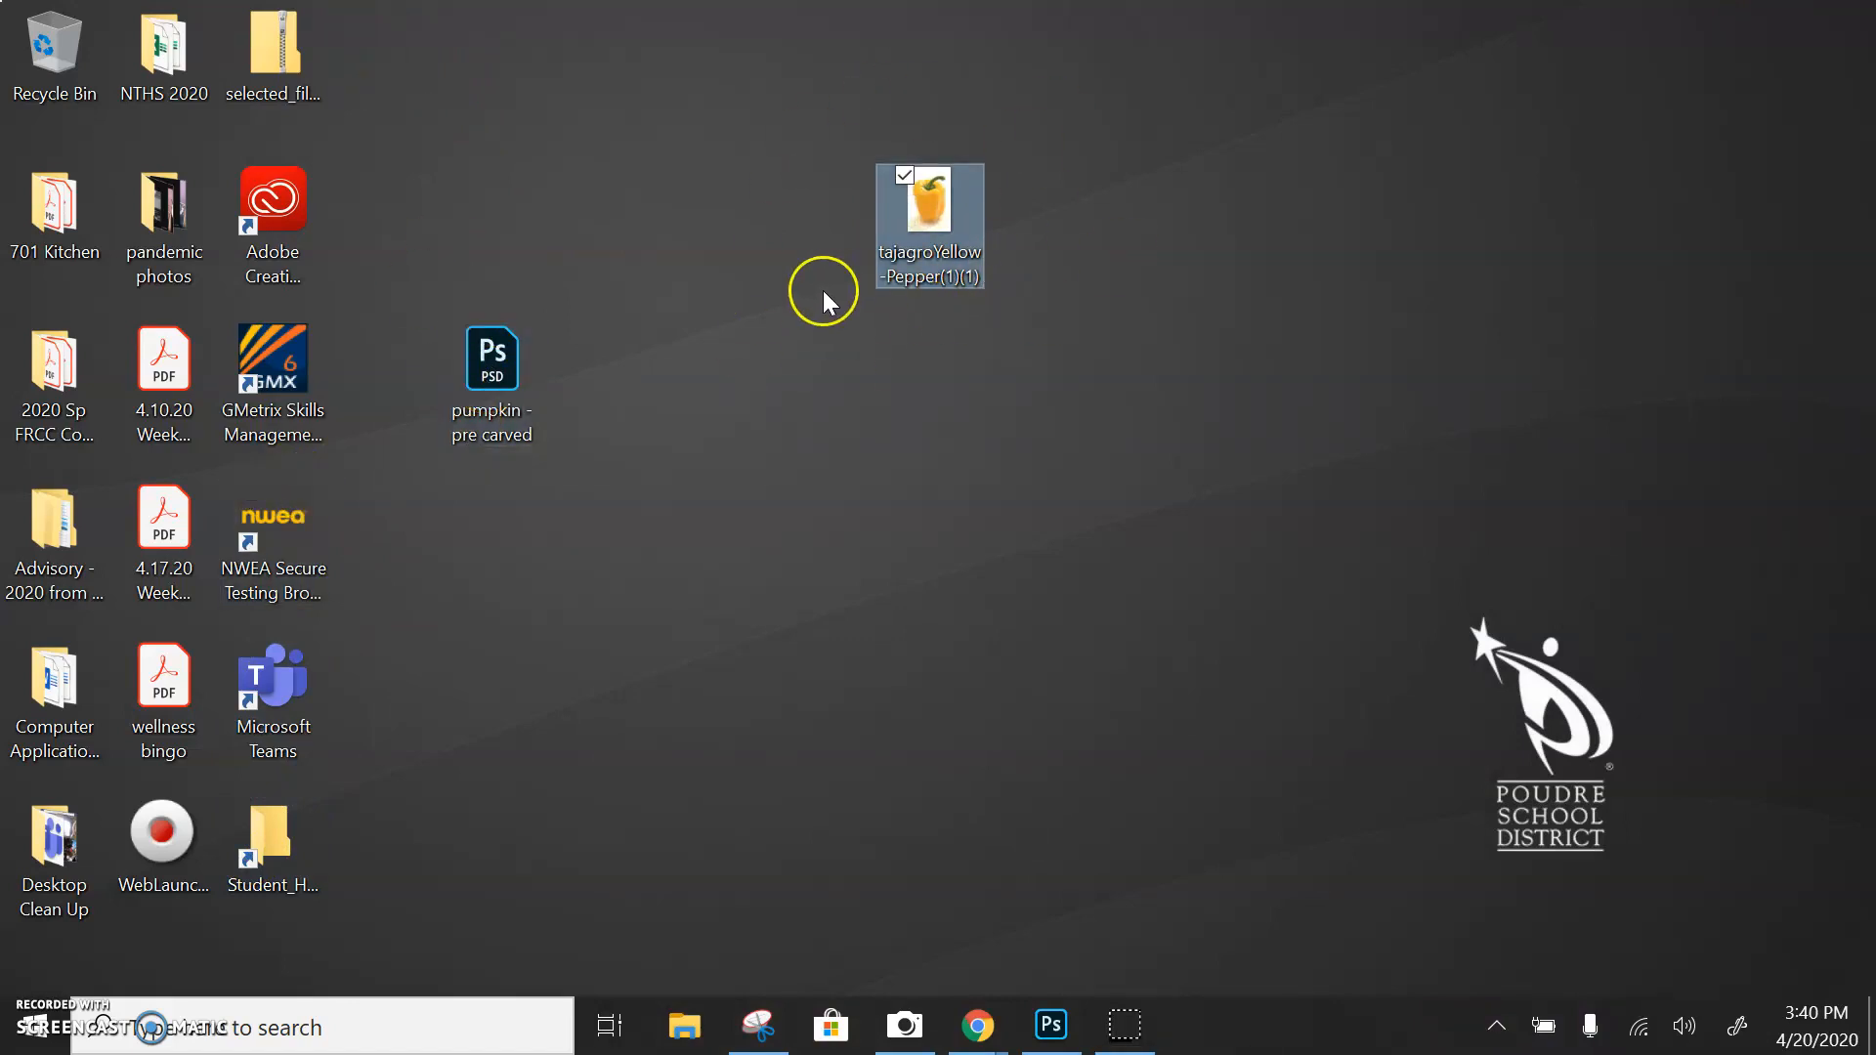
# Open the pepper image in the default viewer to preview it, then close the viewer
pyautogui.click(966, 203)
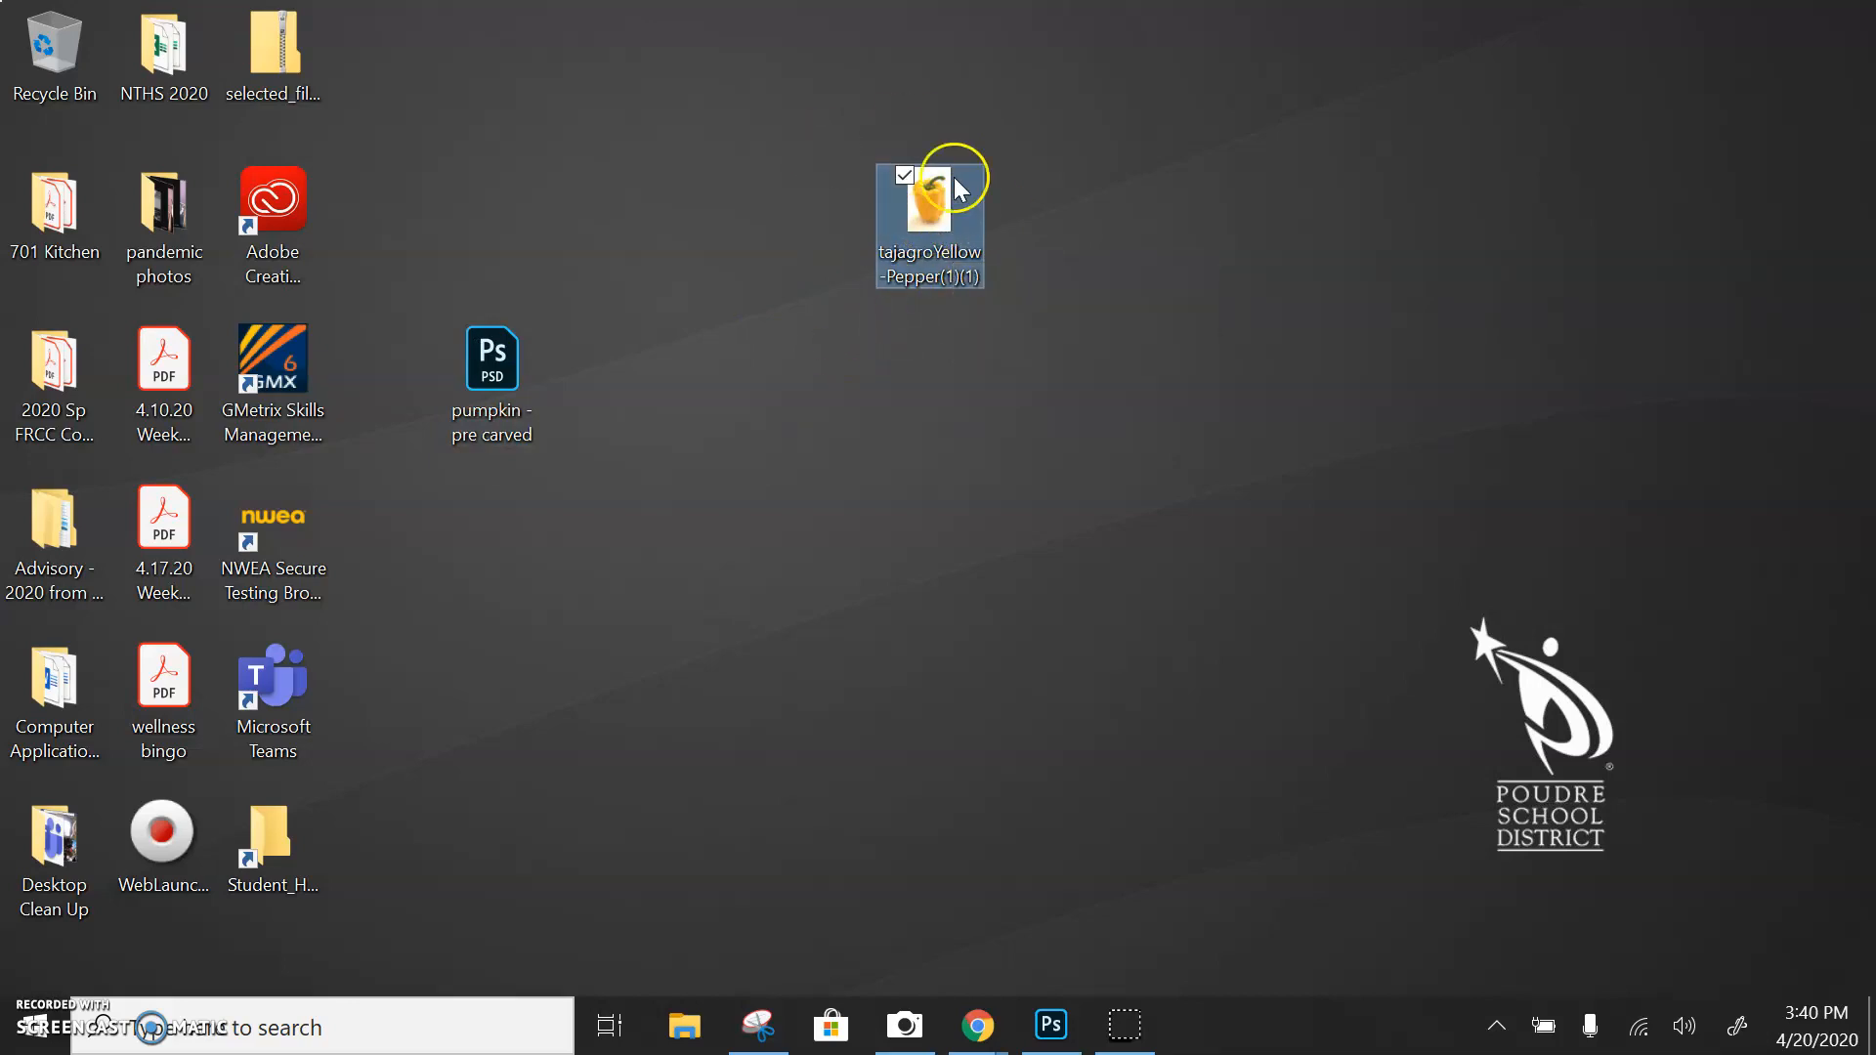
pyautogui.rightClick(935, 235)
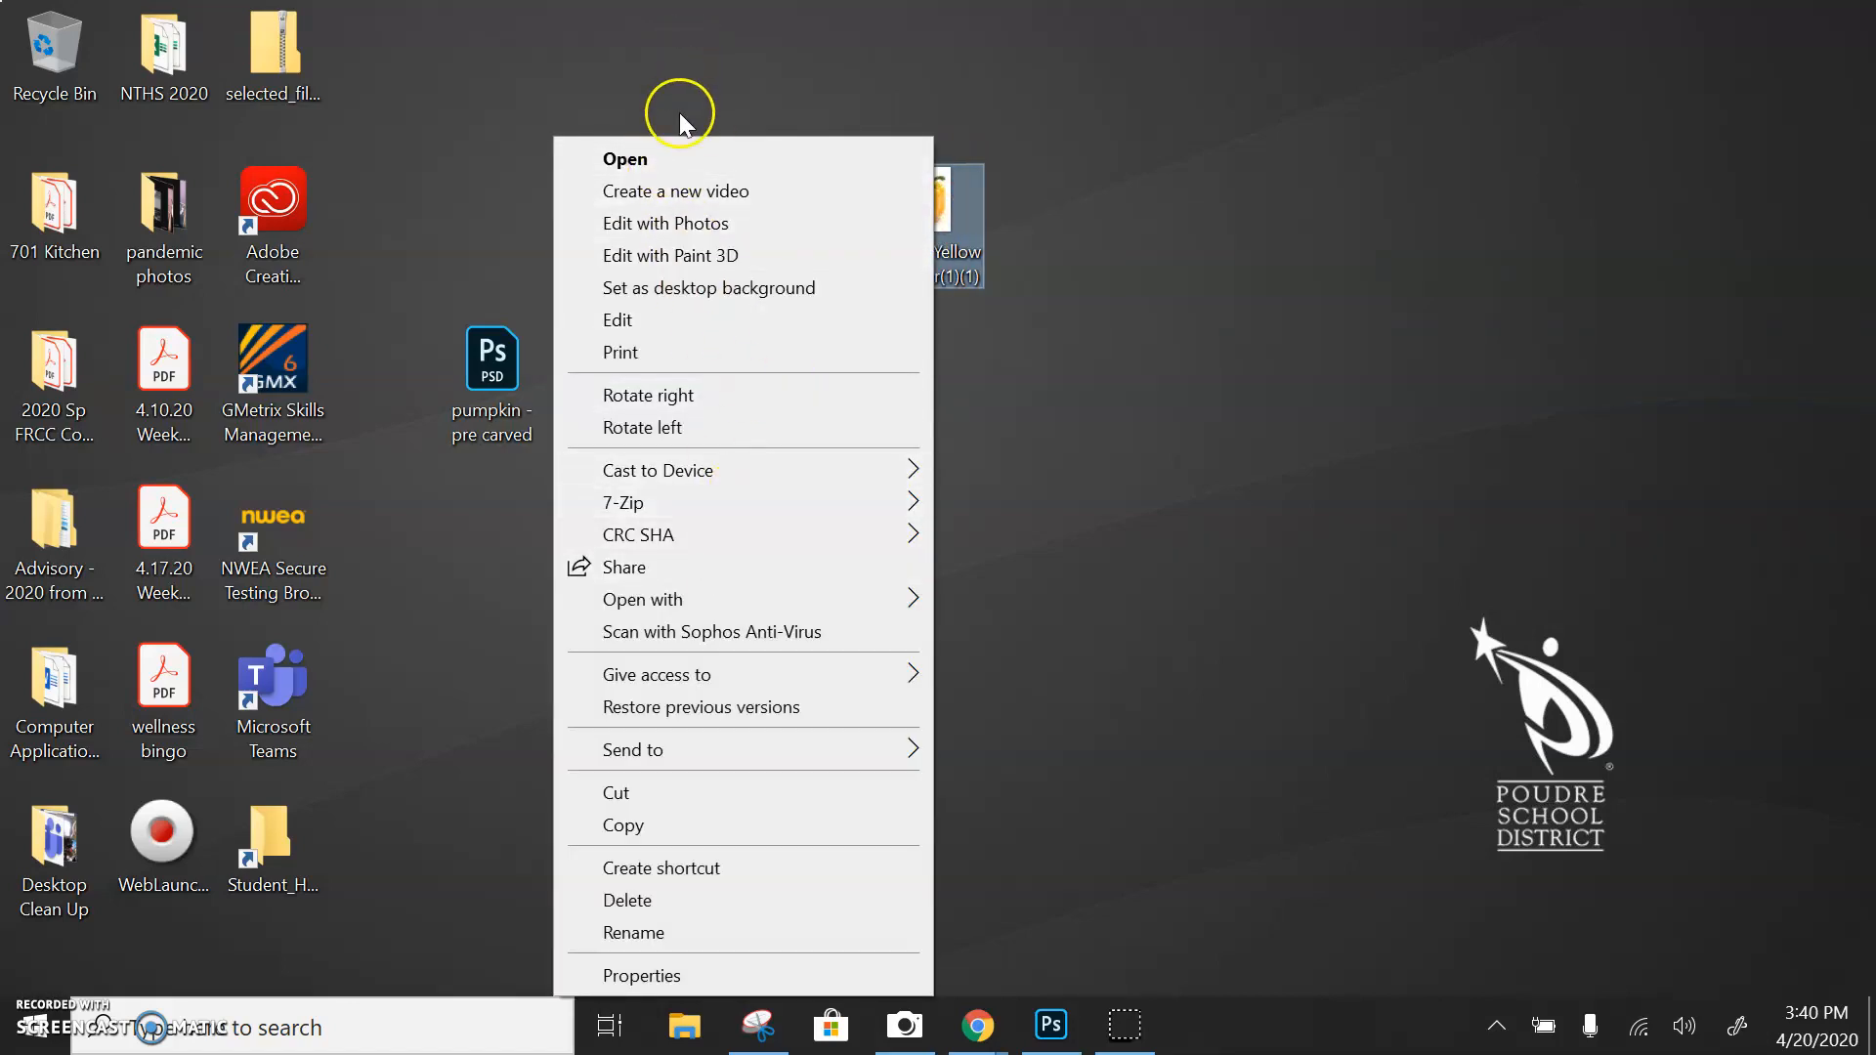
pyautogui.click(630, 159)
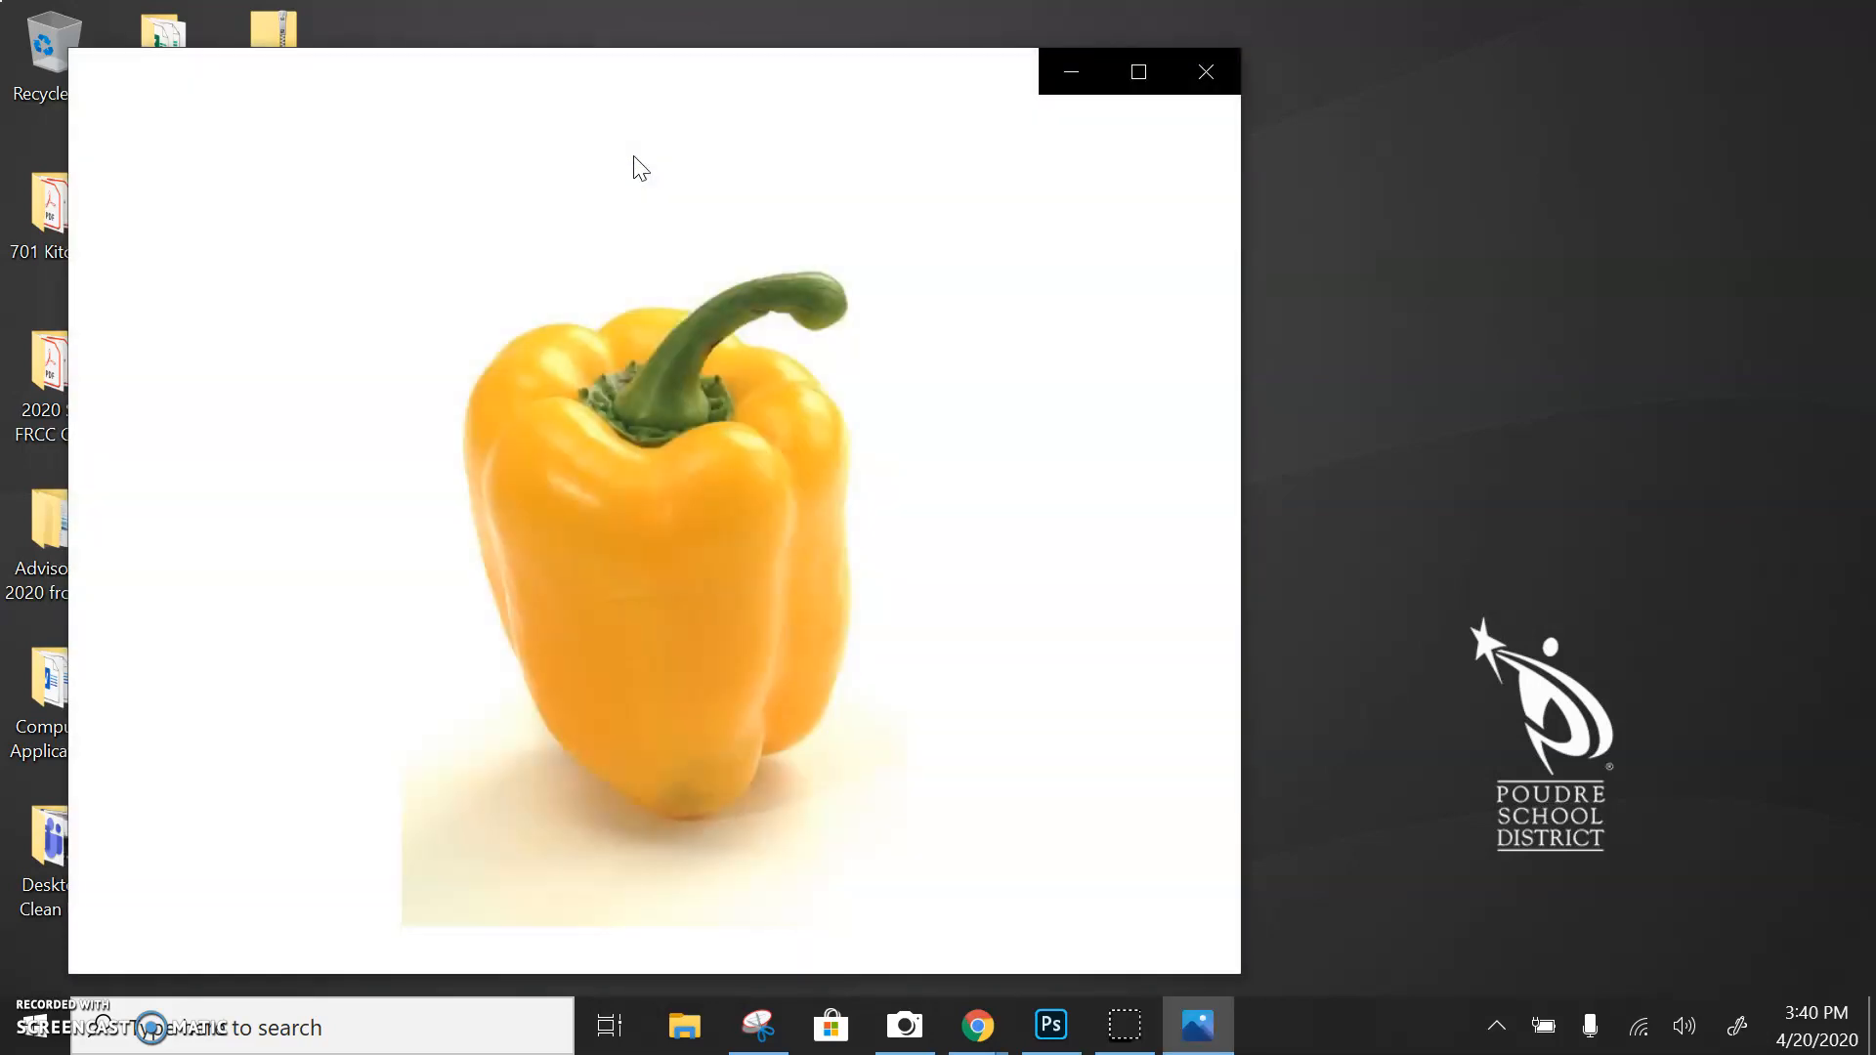
pyautogui.click(1194, 71)
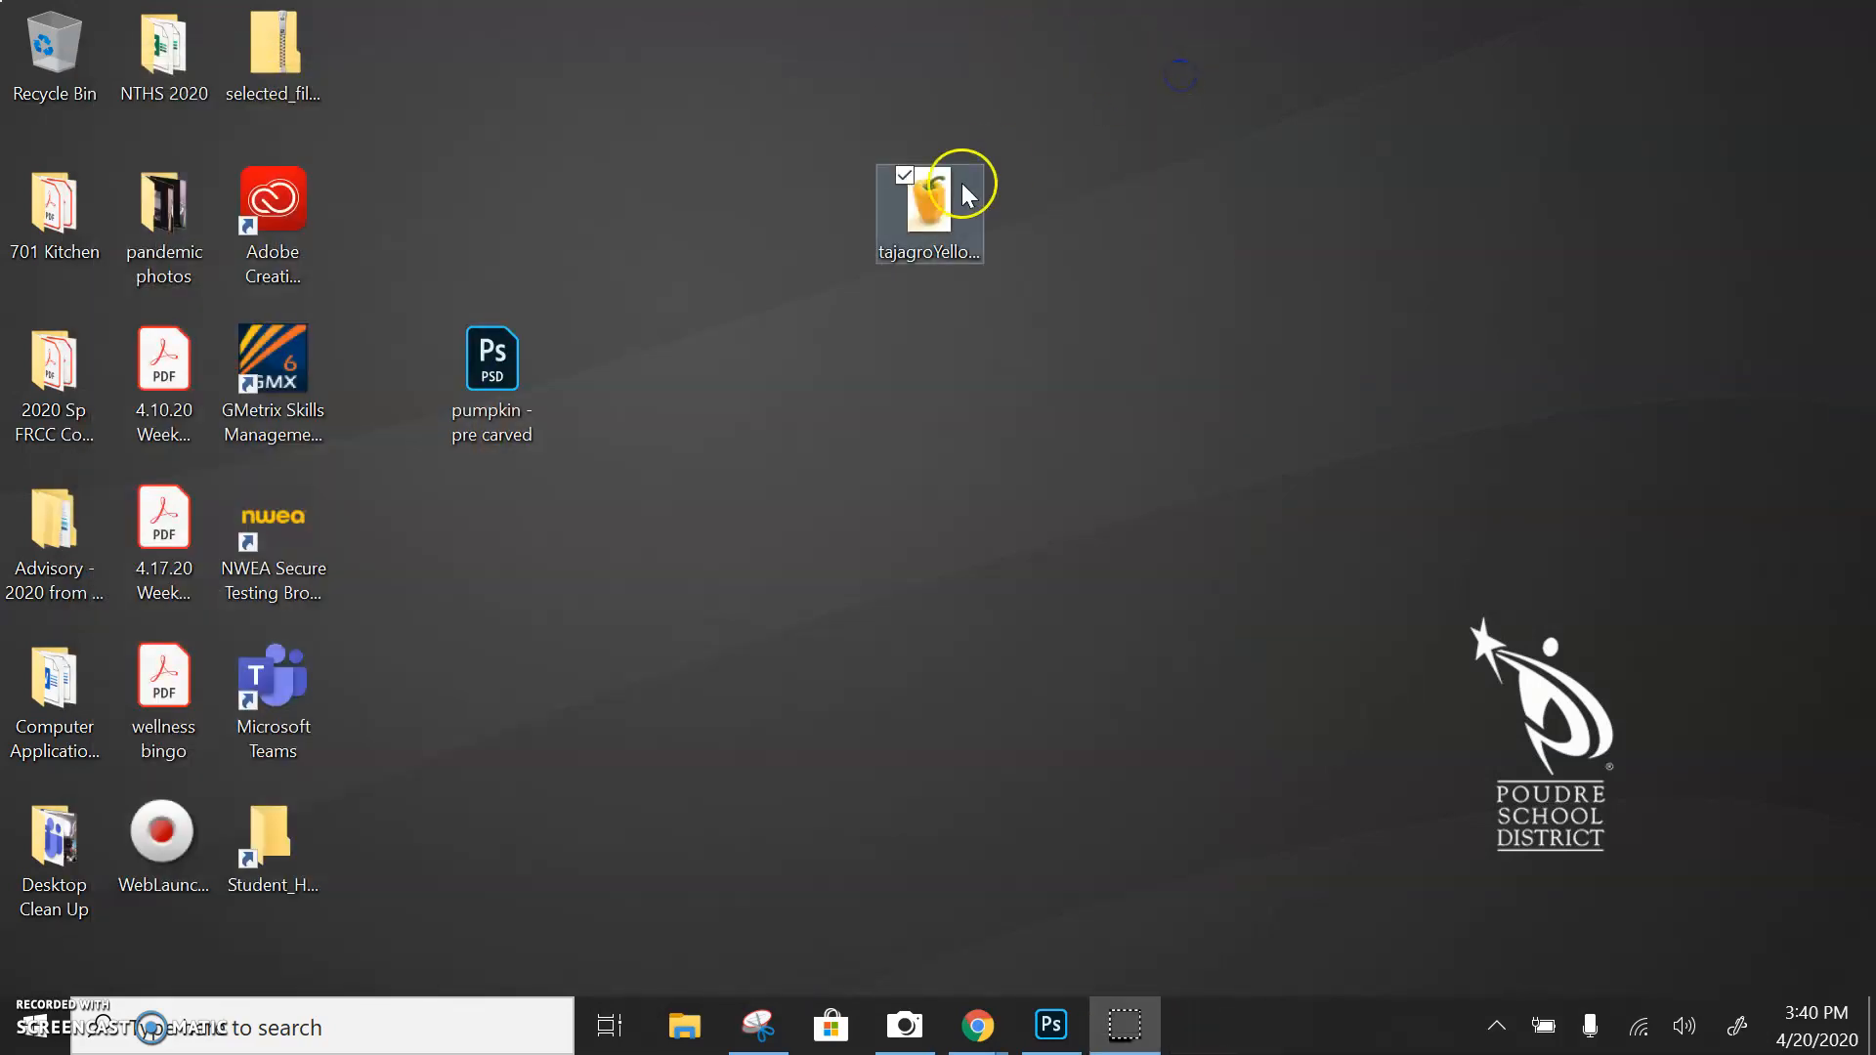
# Open the tajagroYellow-Pepper image in Adobe Photoshop 2020
pyautogui.rightClick(911, 213)
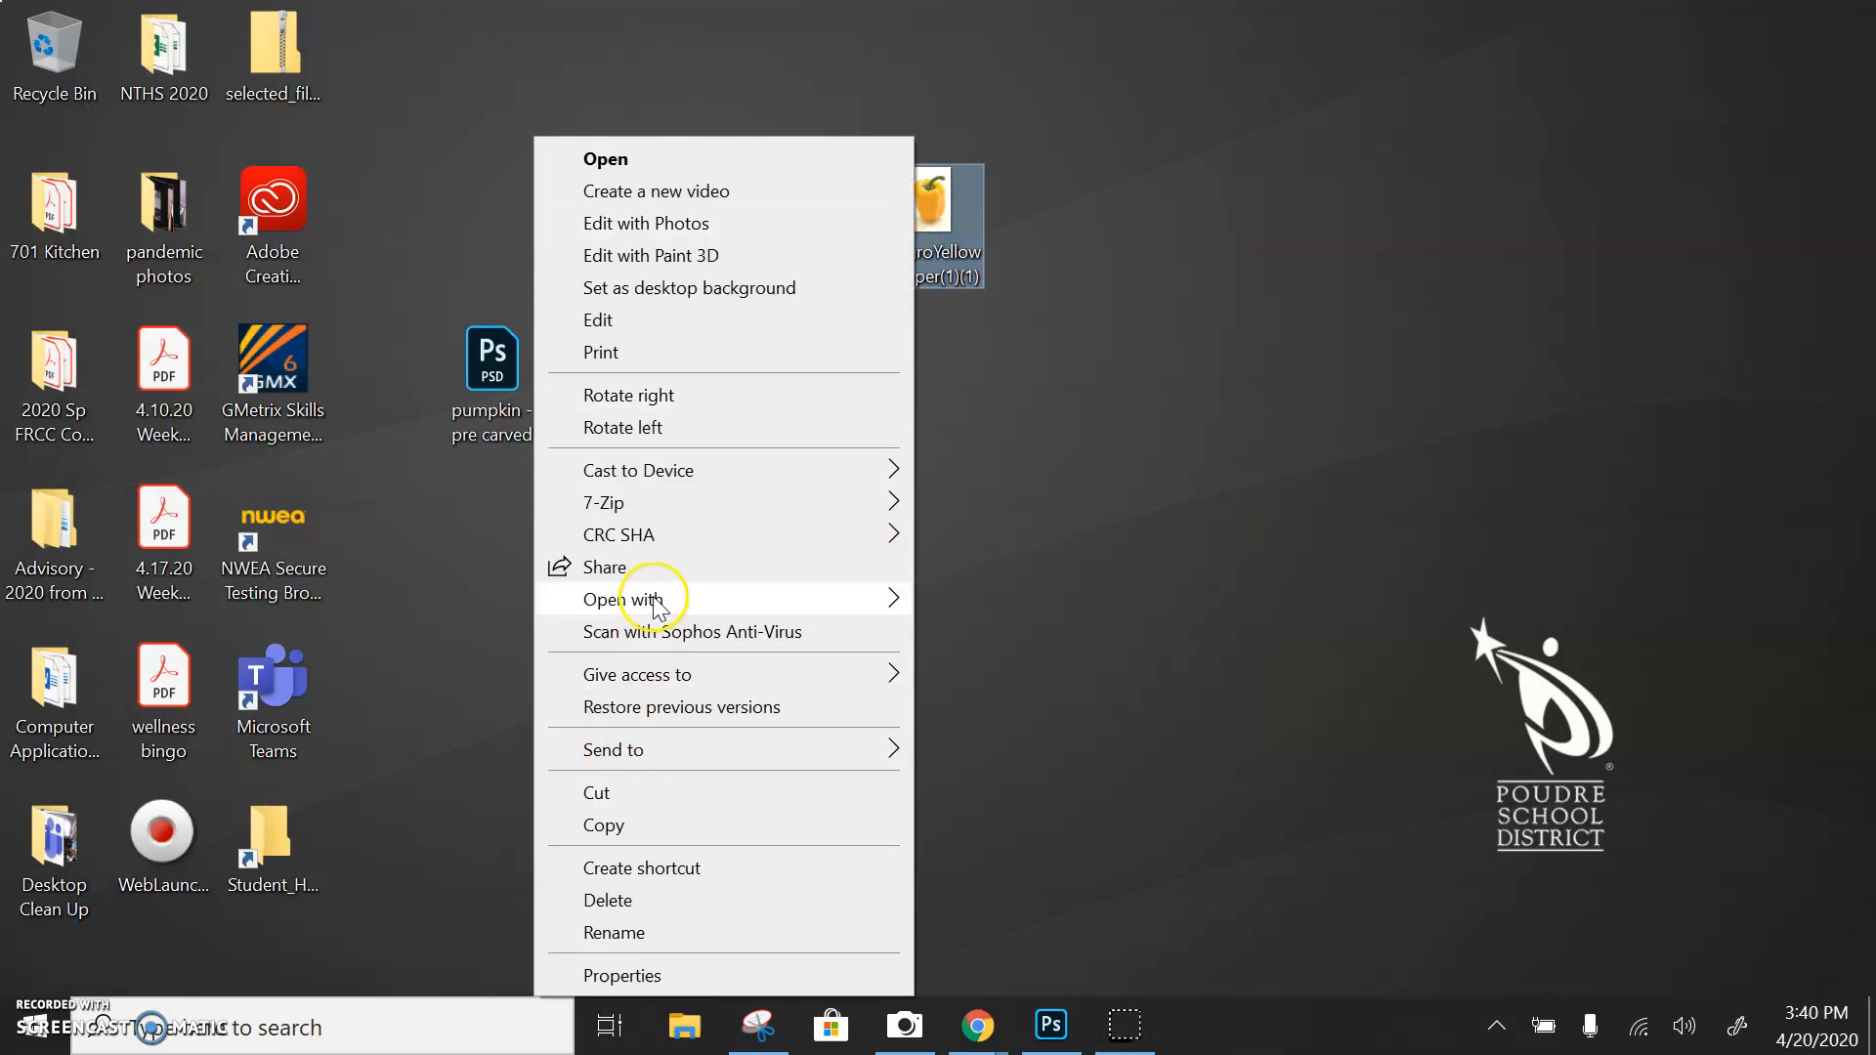
pyautogui.moveTo(657, 606)
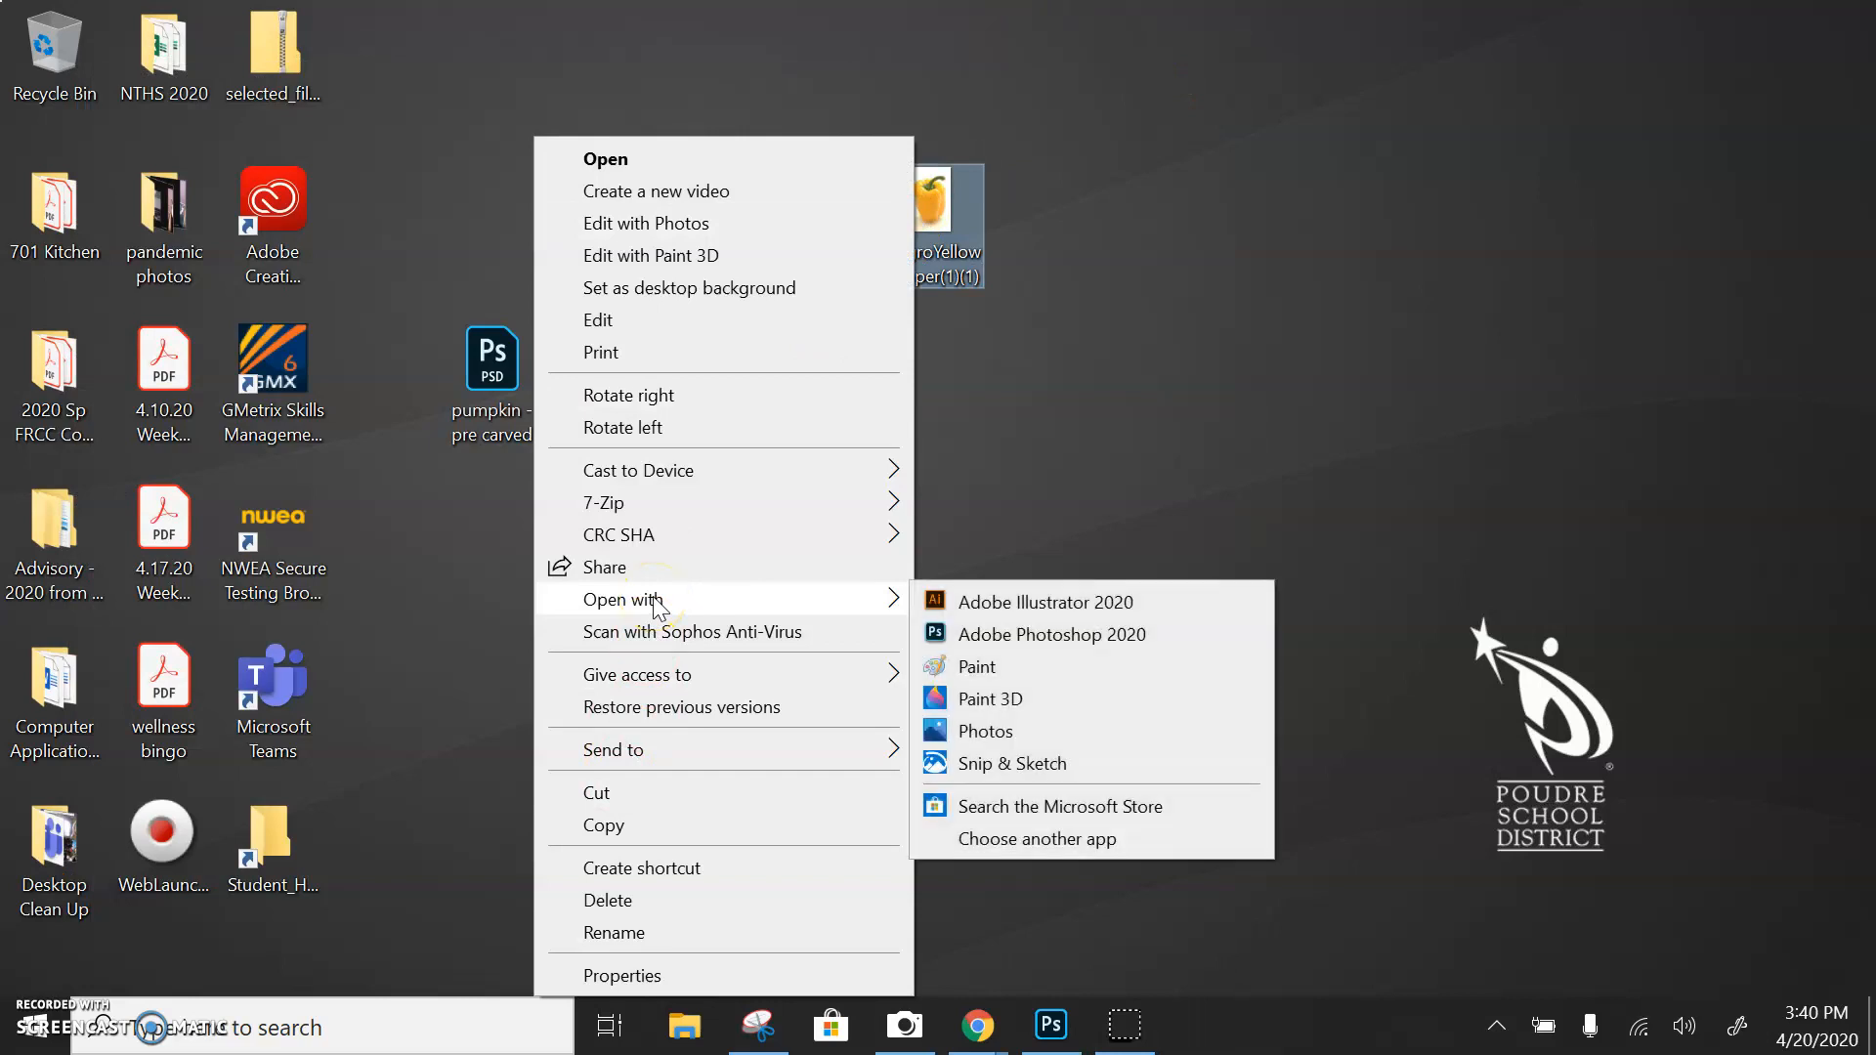
pyautogui.click(1034, 649)
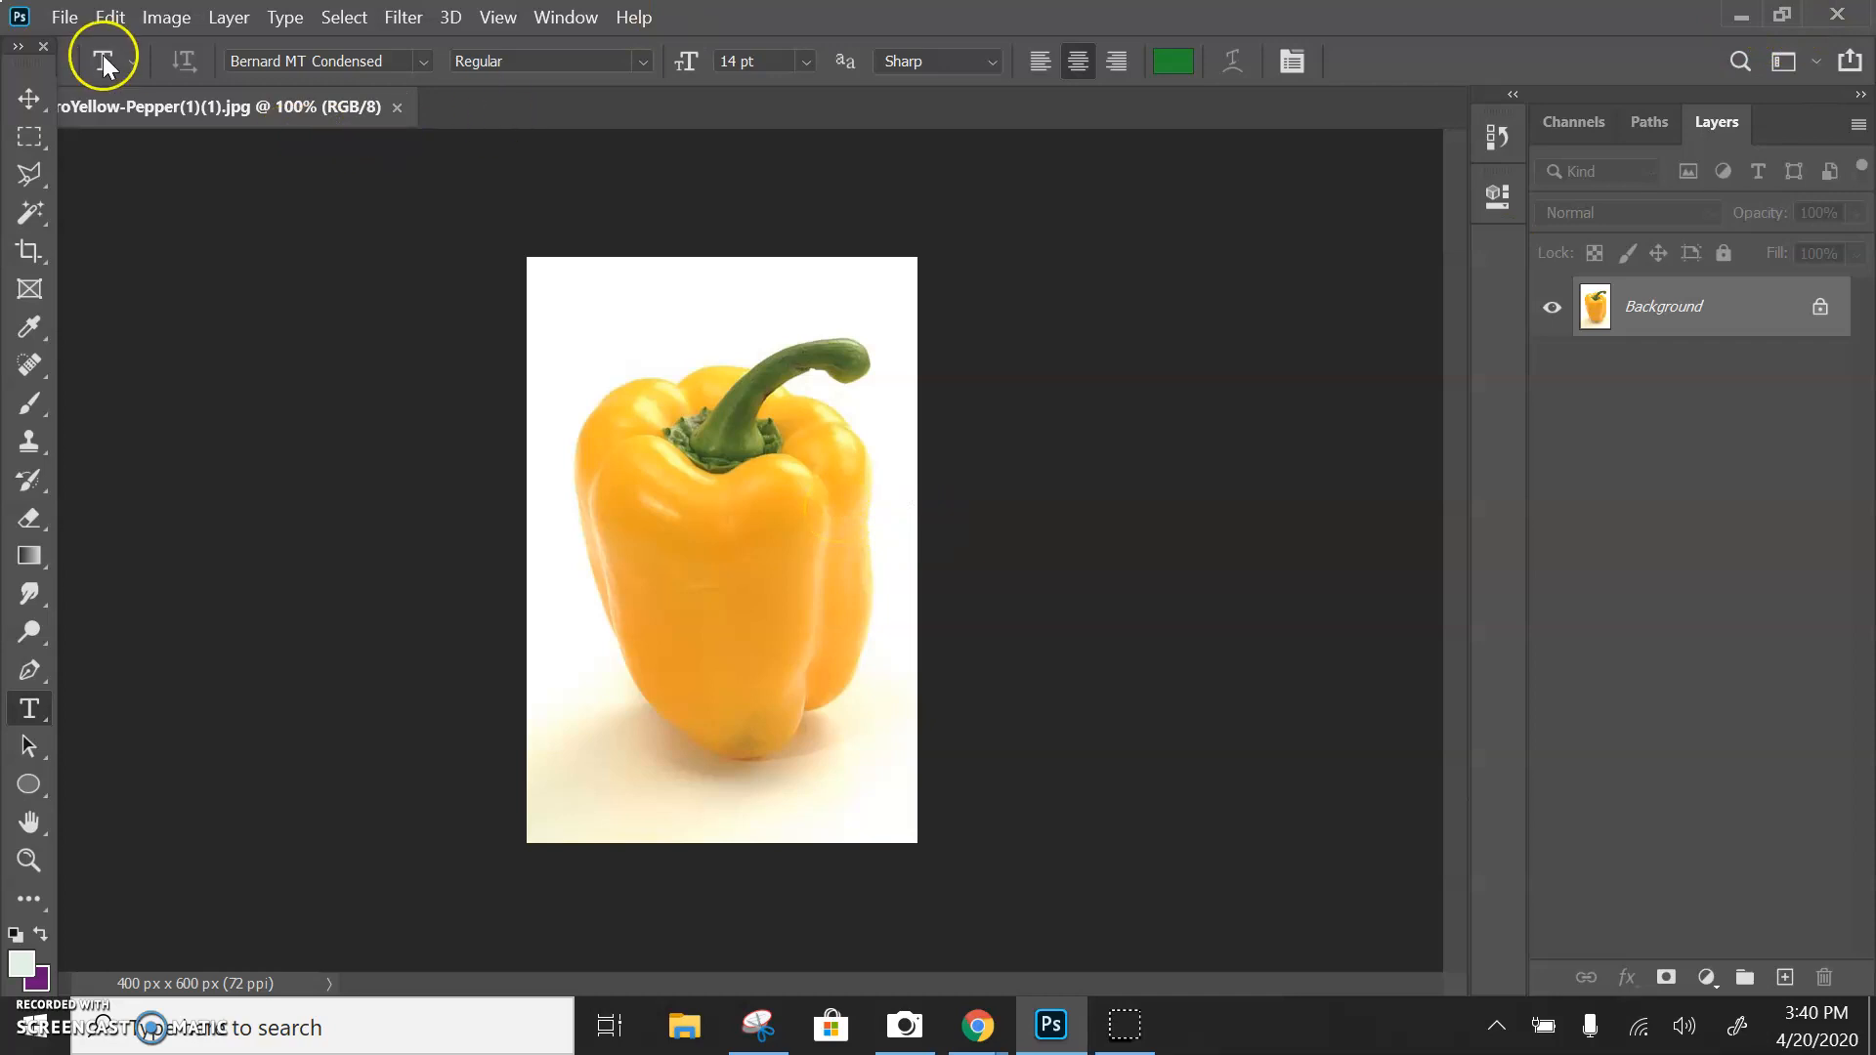
# Create a new document of 1025 x 574 pixels at 72 ppi with a white background
pyautogui.click(66, 18)
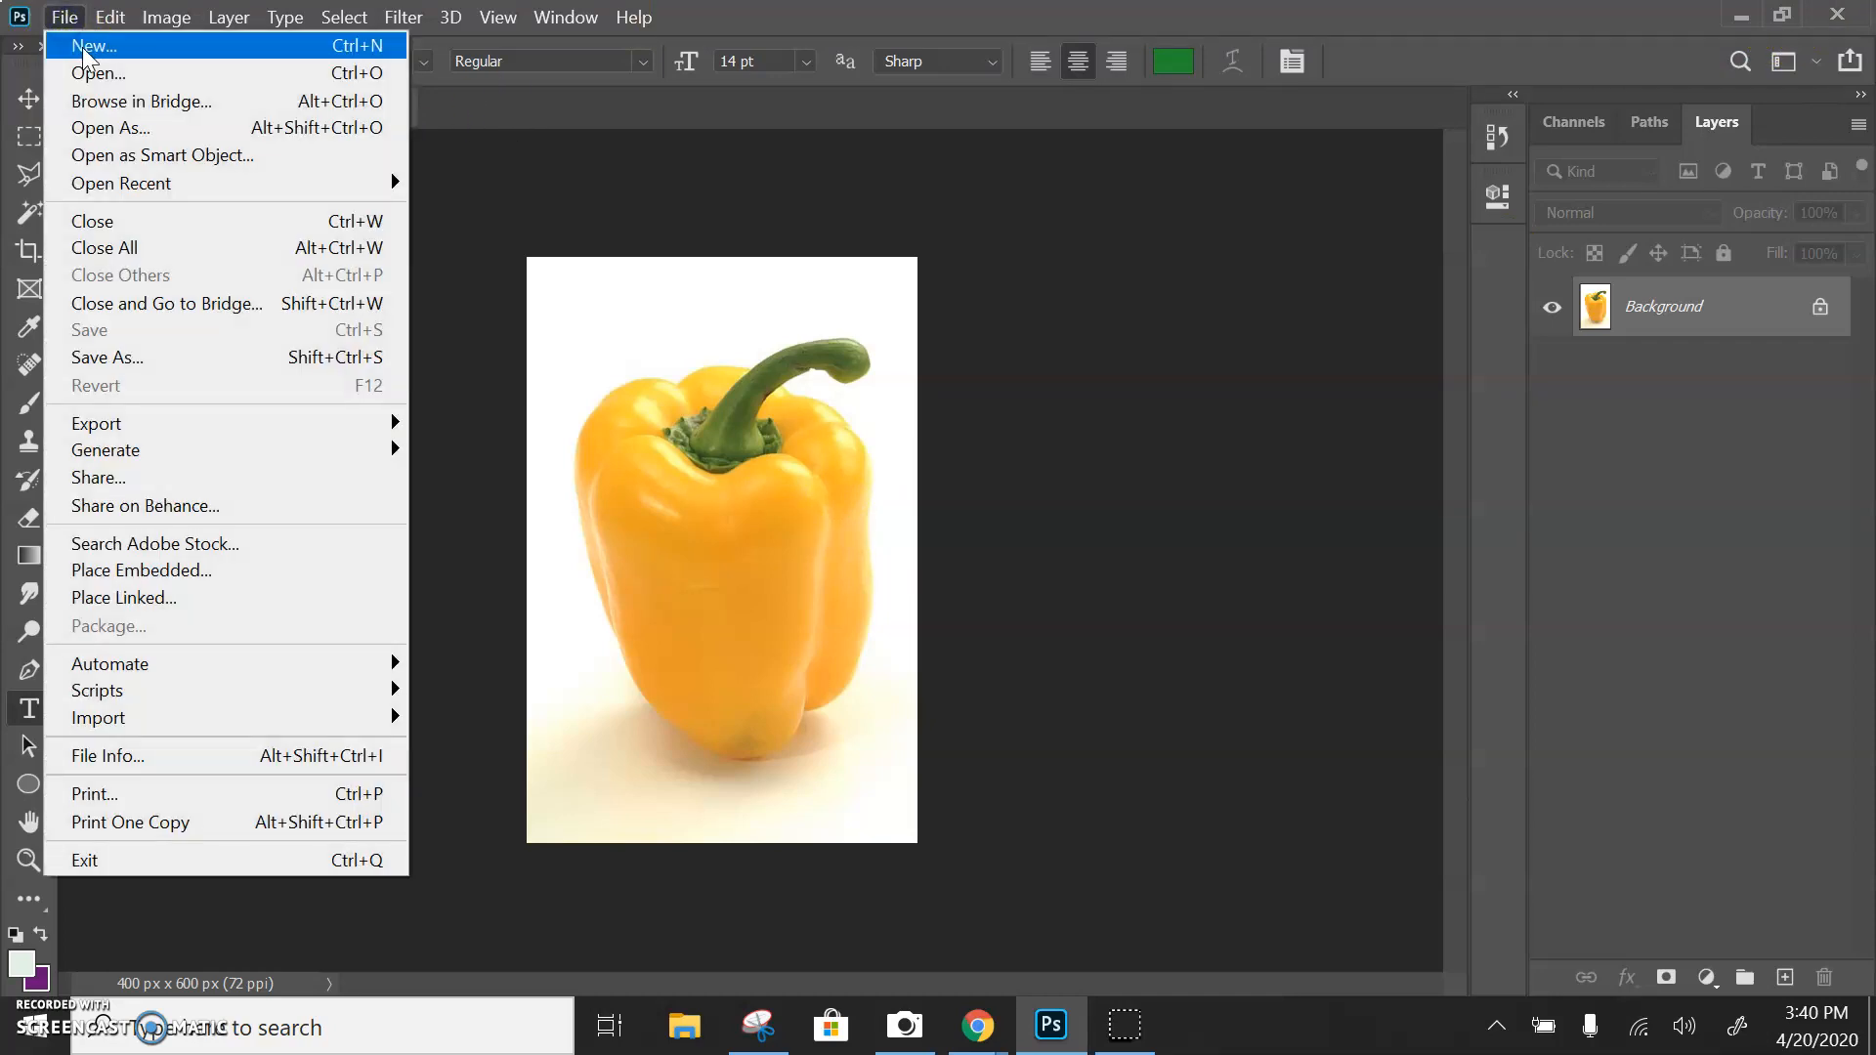
pyautogui.click(83, 47)
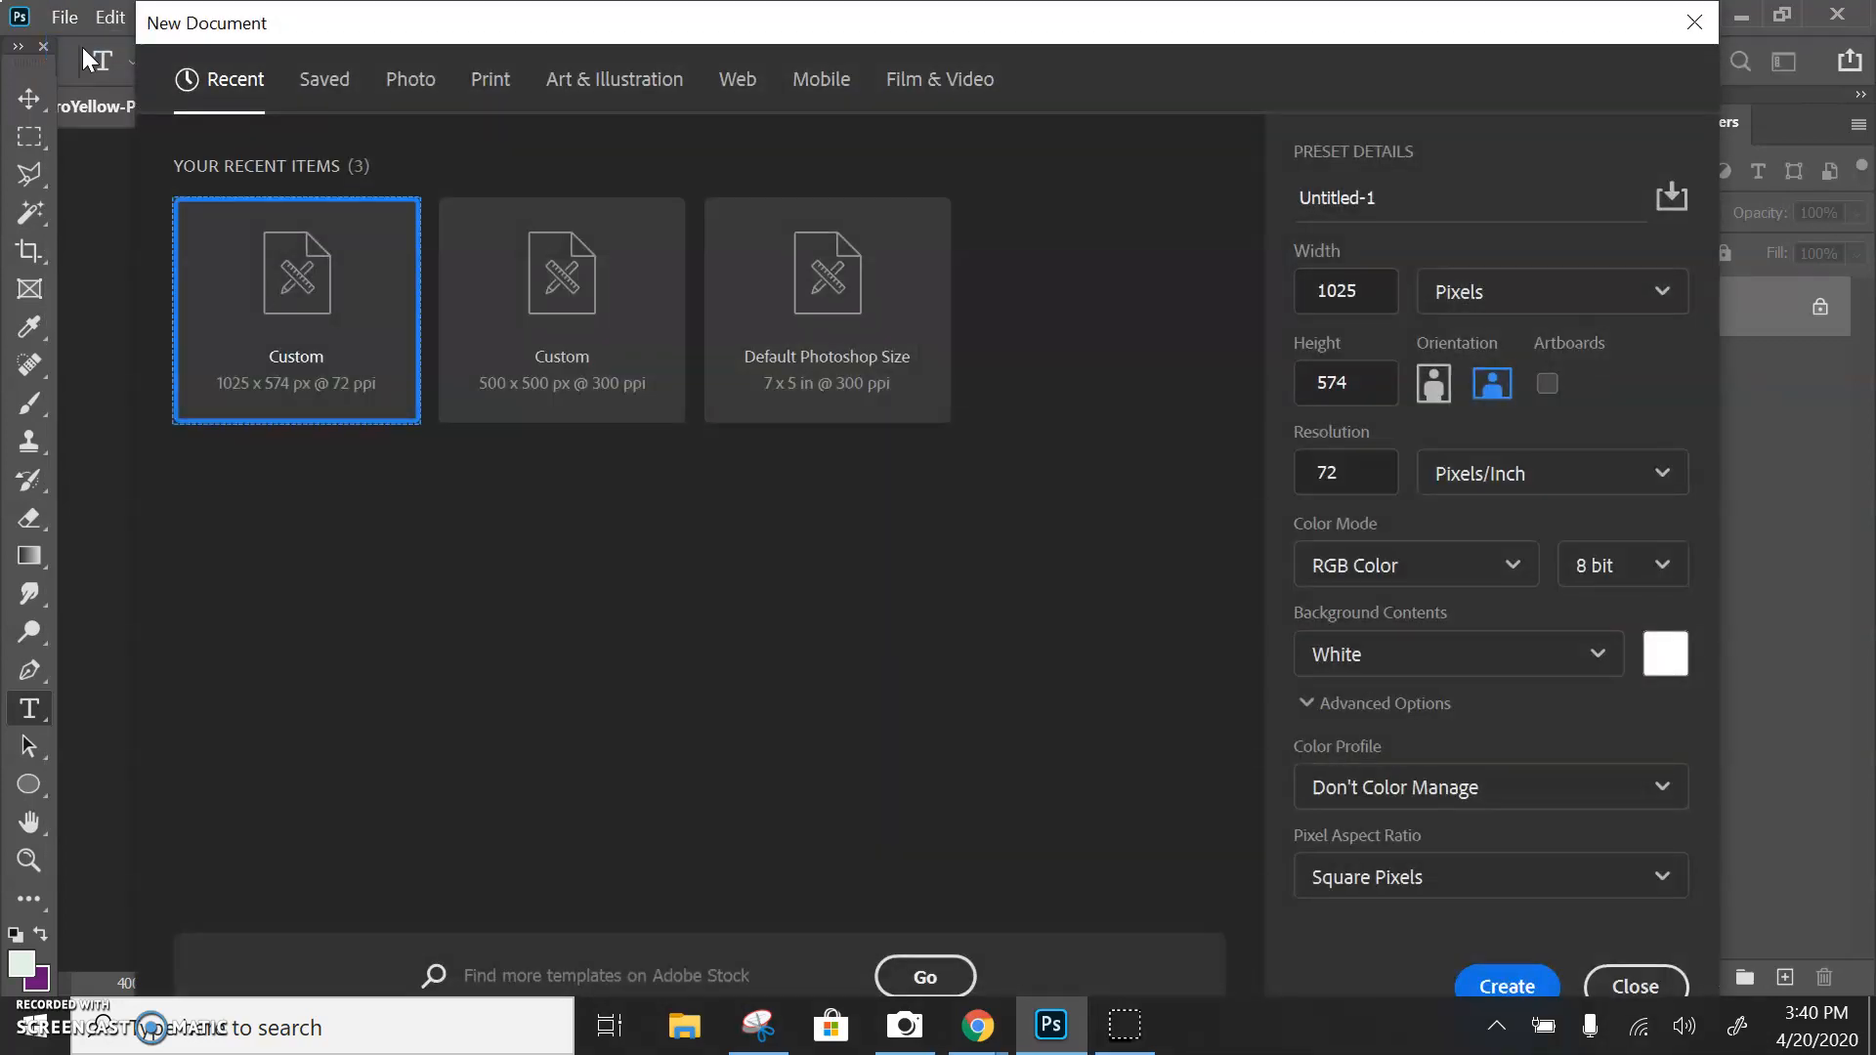
pyautogui.click(1528, 994)
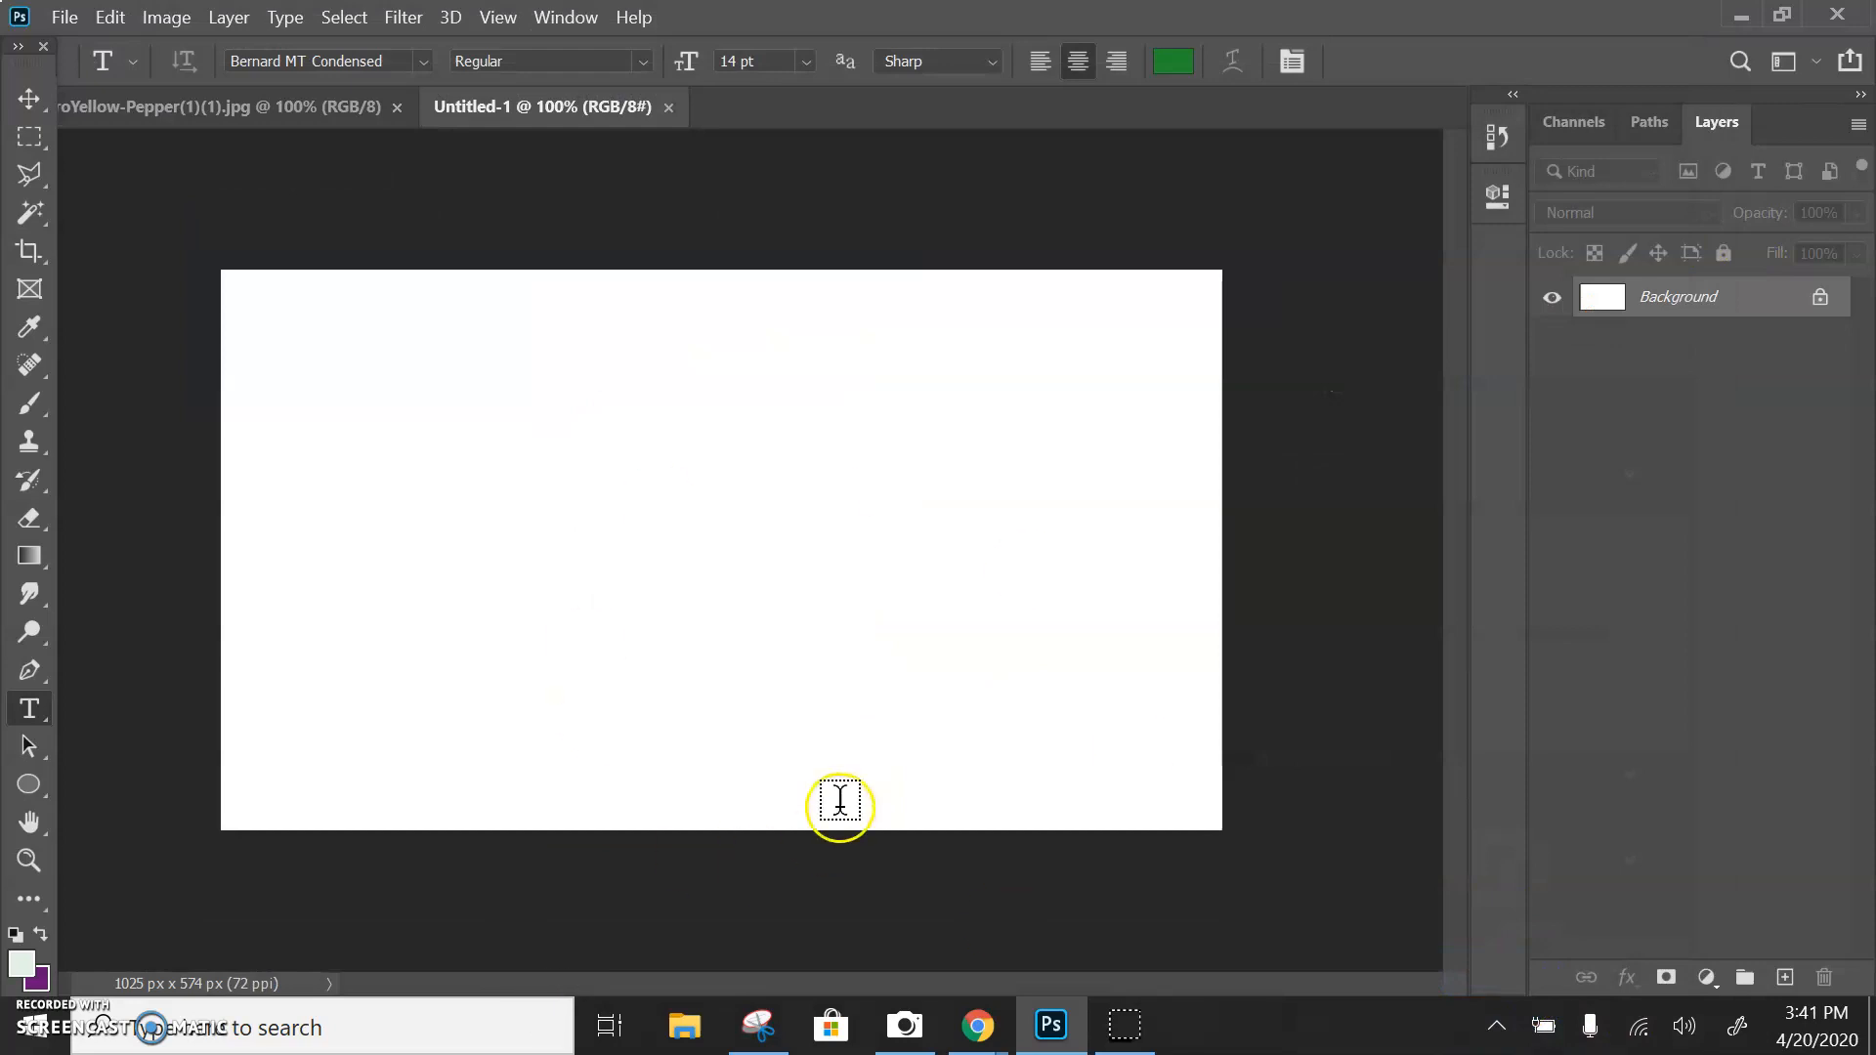
# Restore the Photoshop window to a smaller size and place the pumpkin - pre carved file into the new document
pyautogui.click(1796, 14)
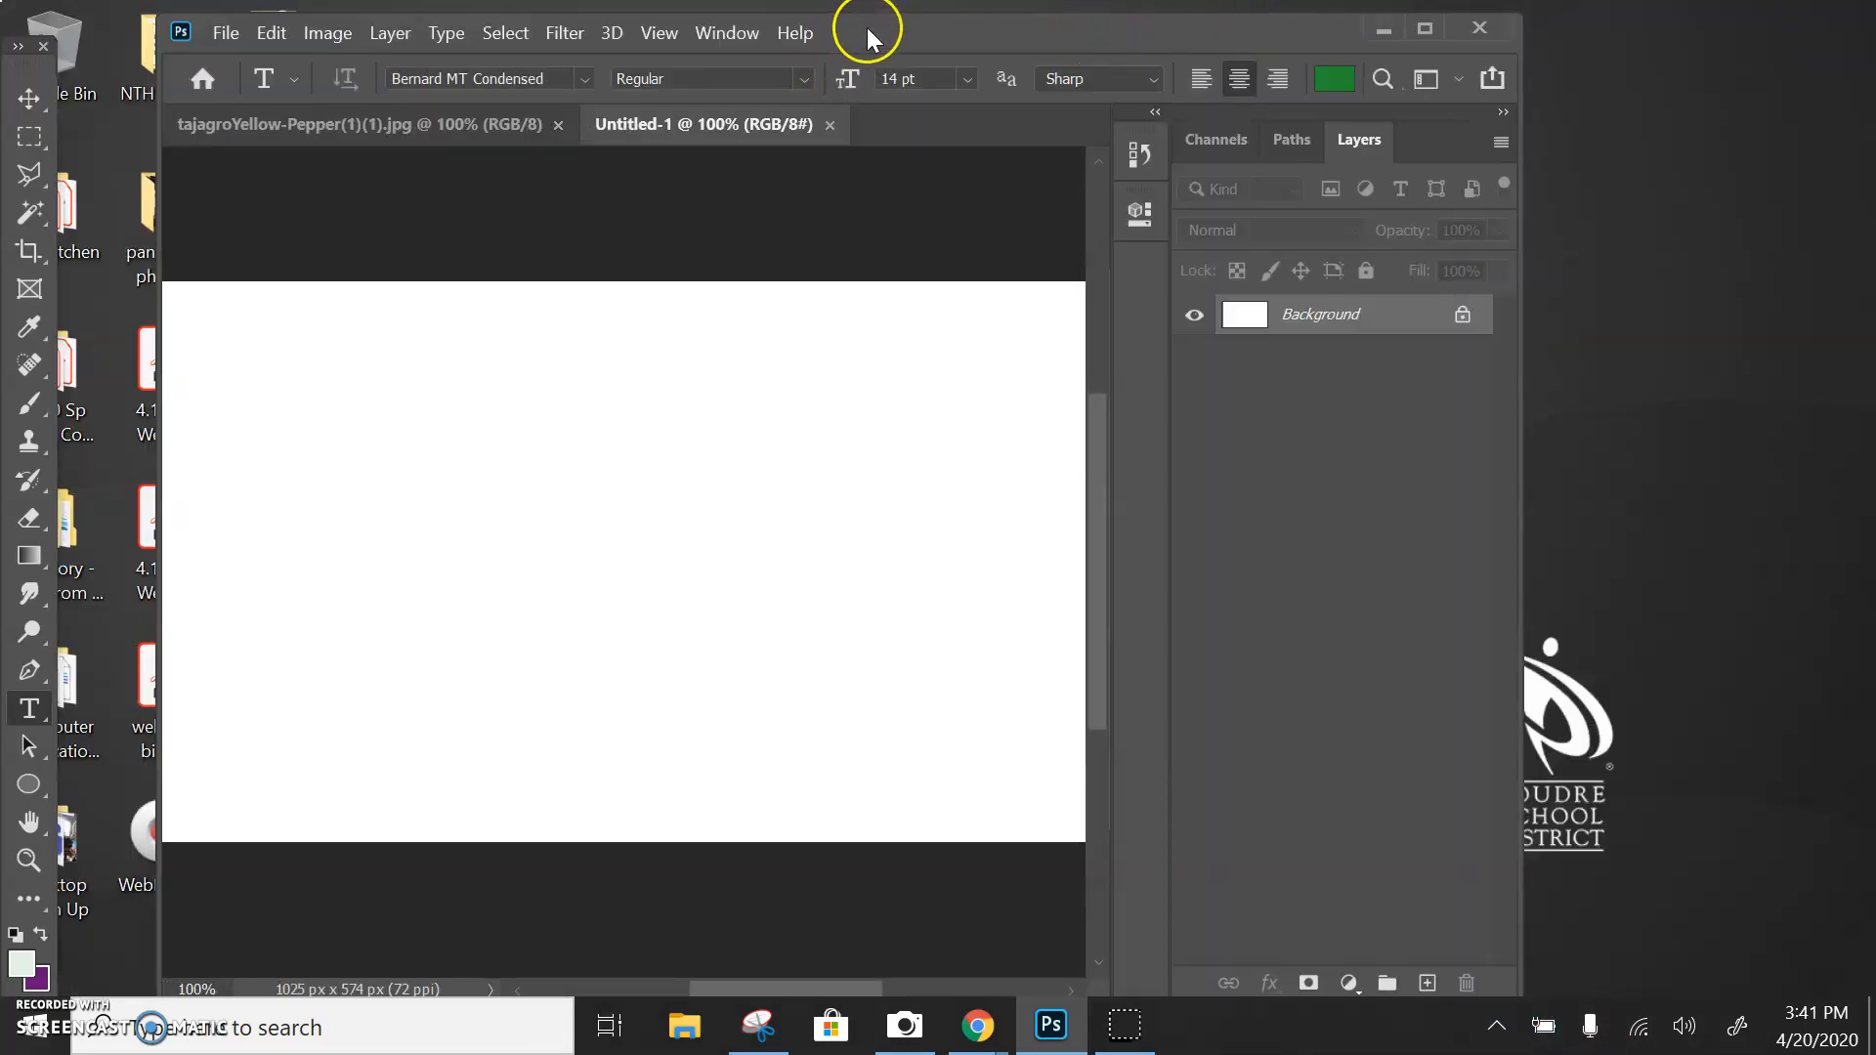
pyautogui.moveTo(864, 39); pyautogui.dragTo(1408, 83)
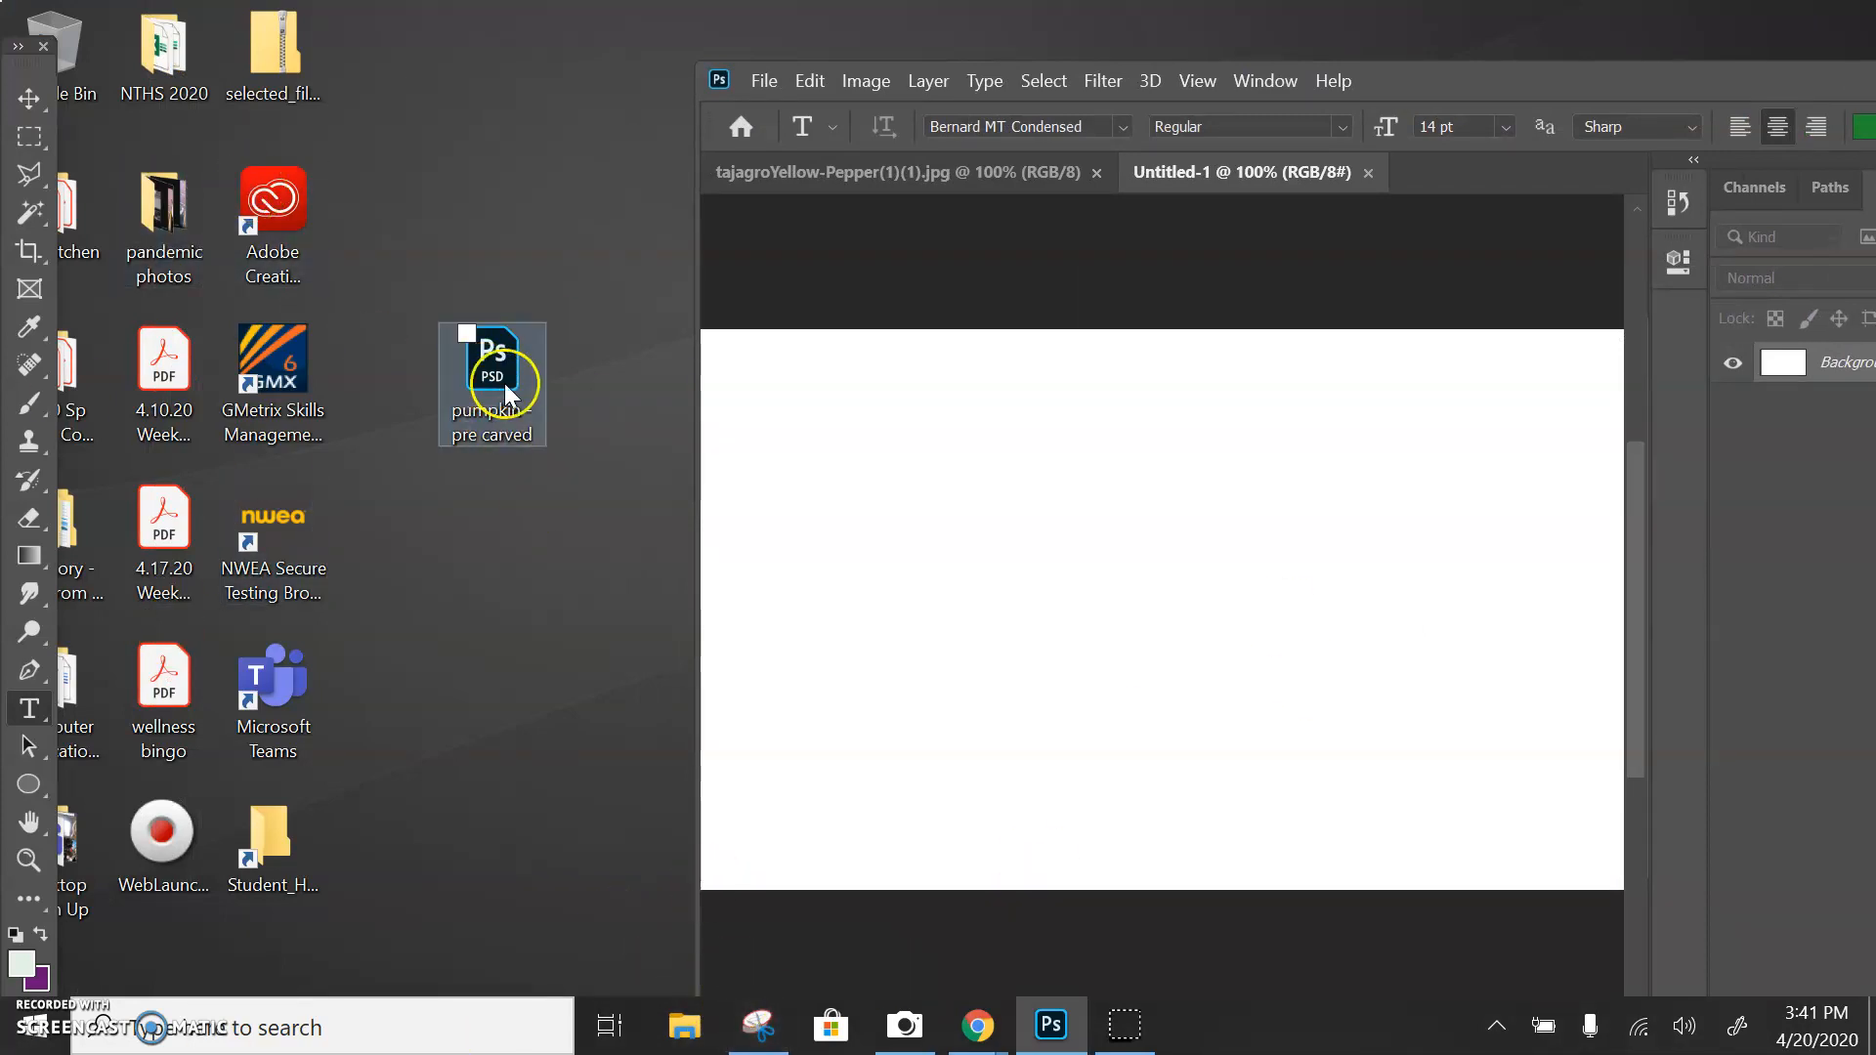
pyautogui.moveTo(483, 355); pyautogui.dragTo(1097, 590)
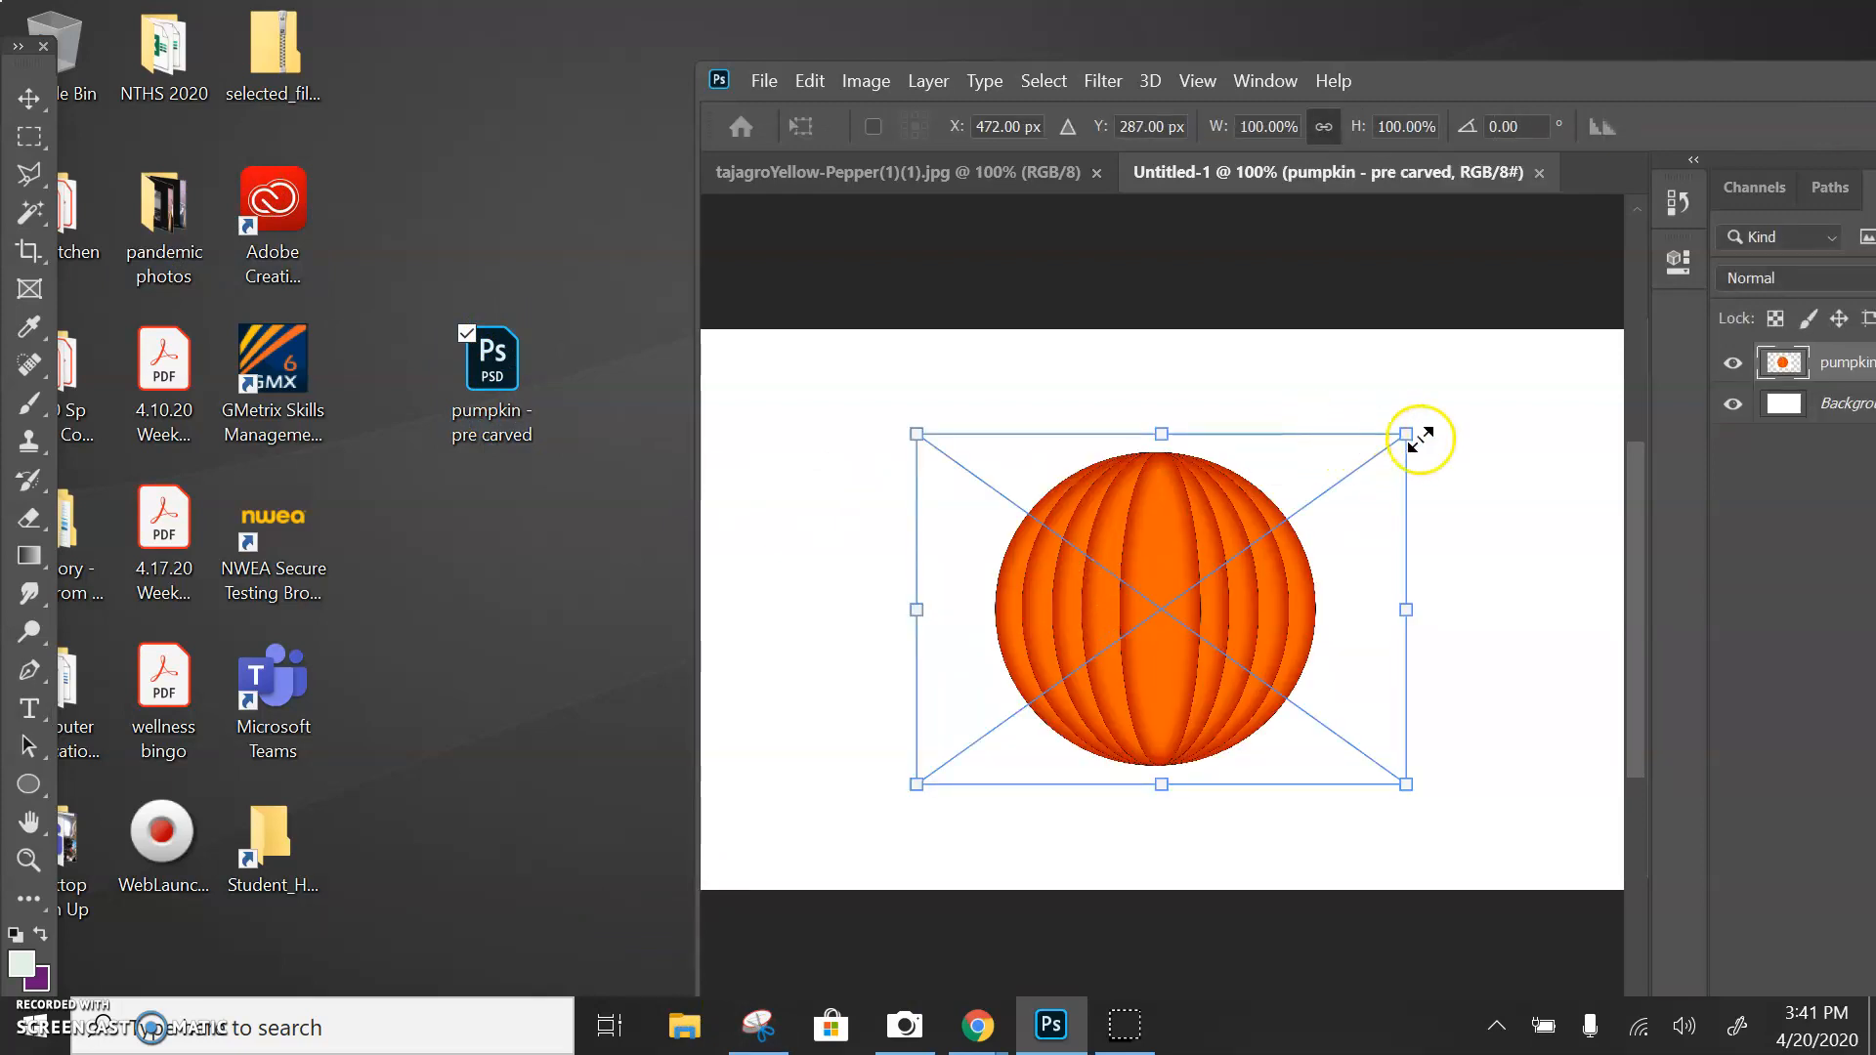
# Scale the placed pumpkin down and move it to the left side of the canvas, committing the placement
pyautogui.moveTo(1410, 436); pyautogui.dragTo(1212, 576)
pyautogui.moveTo(1078, 643); pyautogui.dragTo(912, 469)
pyautogui.press('Return')
pyautogui.press('t')
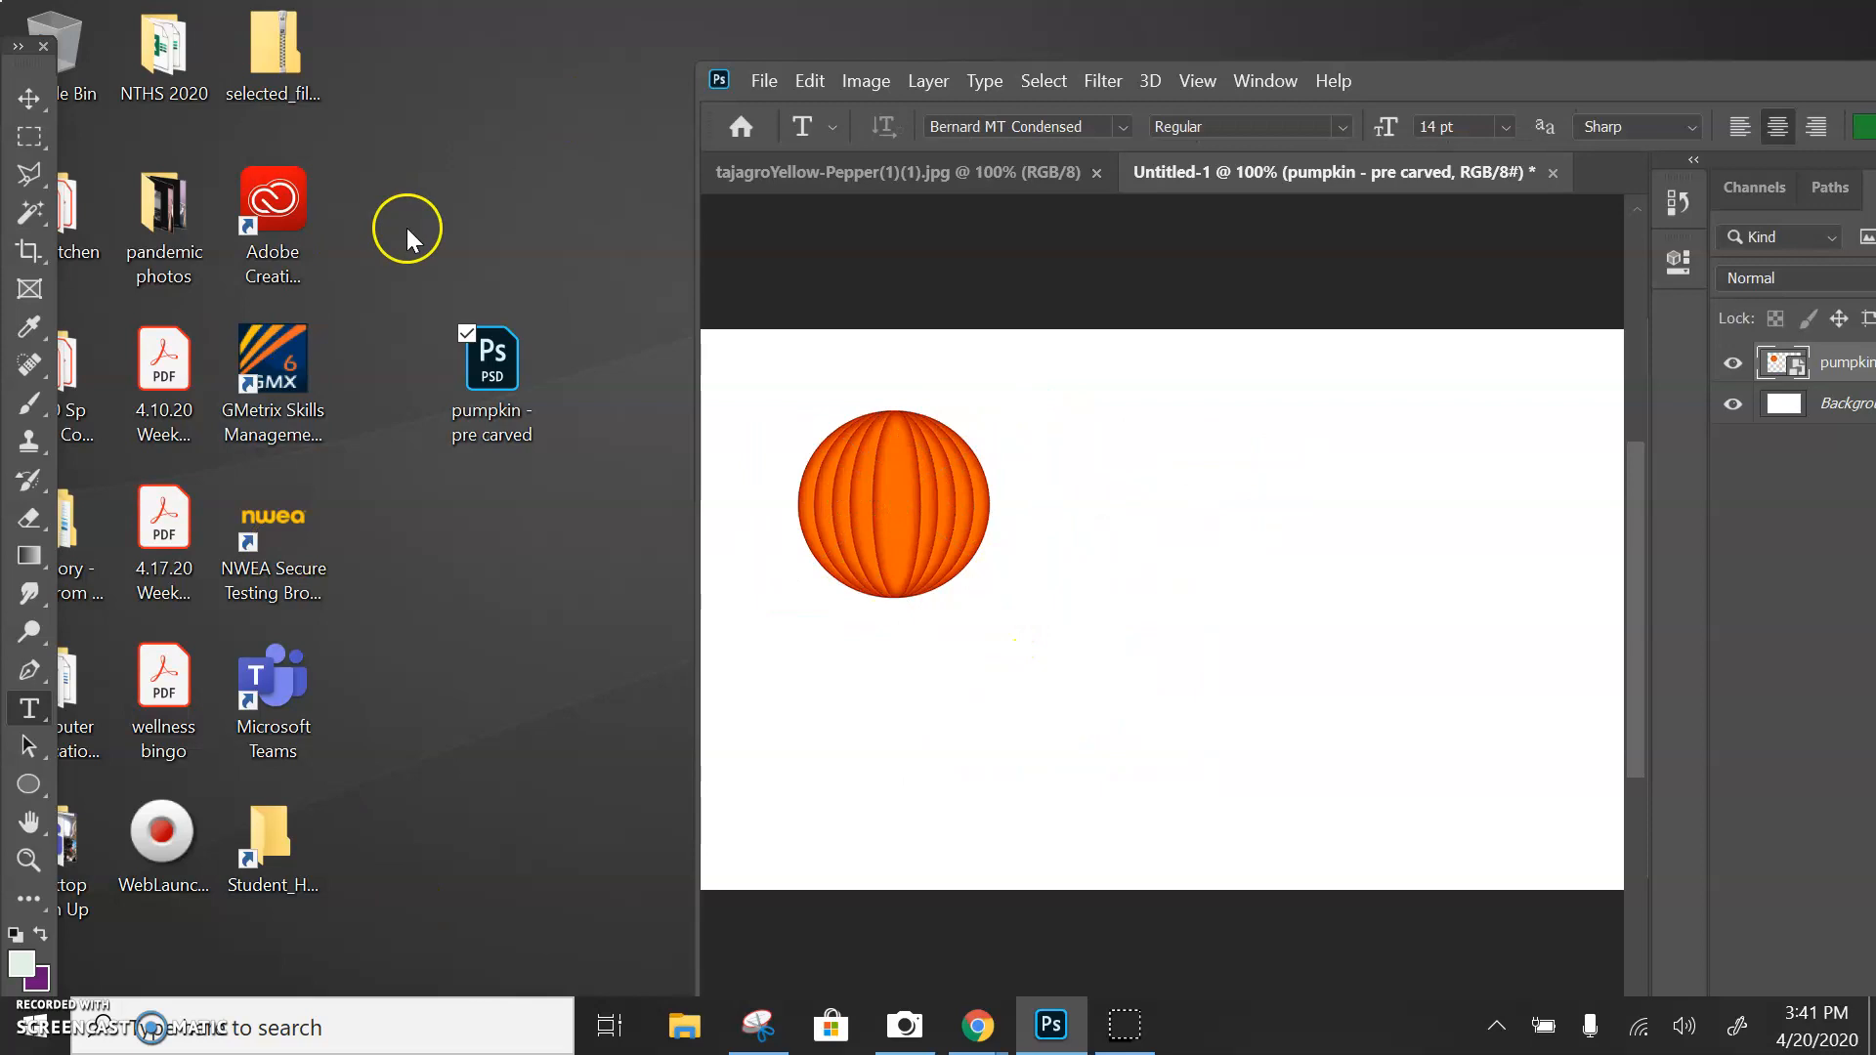
# Place the pepper image into the document right of the pumpkin, scaled to about 40.83%, and commit it
pyautogui.moveTo(1464, 94); pyautogui.dragTo(1564, 330)
pyautogui.moveTo(928, 200); pyautogui.dragTo(1275, 688)
pyautogui.moveTo(1547, 311); pyautogui.dragTo(1278, 86)
pyautogui.moveTo(1185, 342); pyautogui.dragTo(1205, 533)
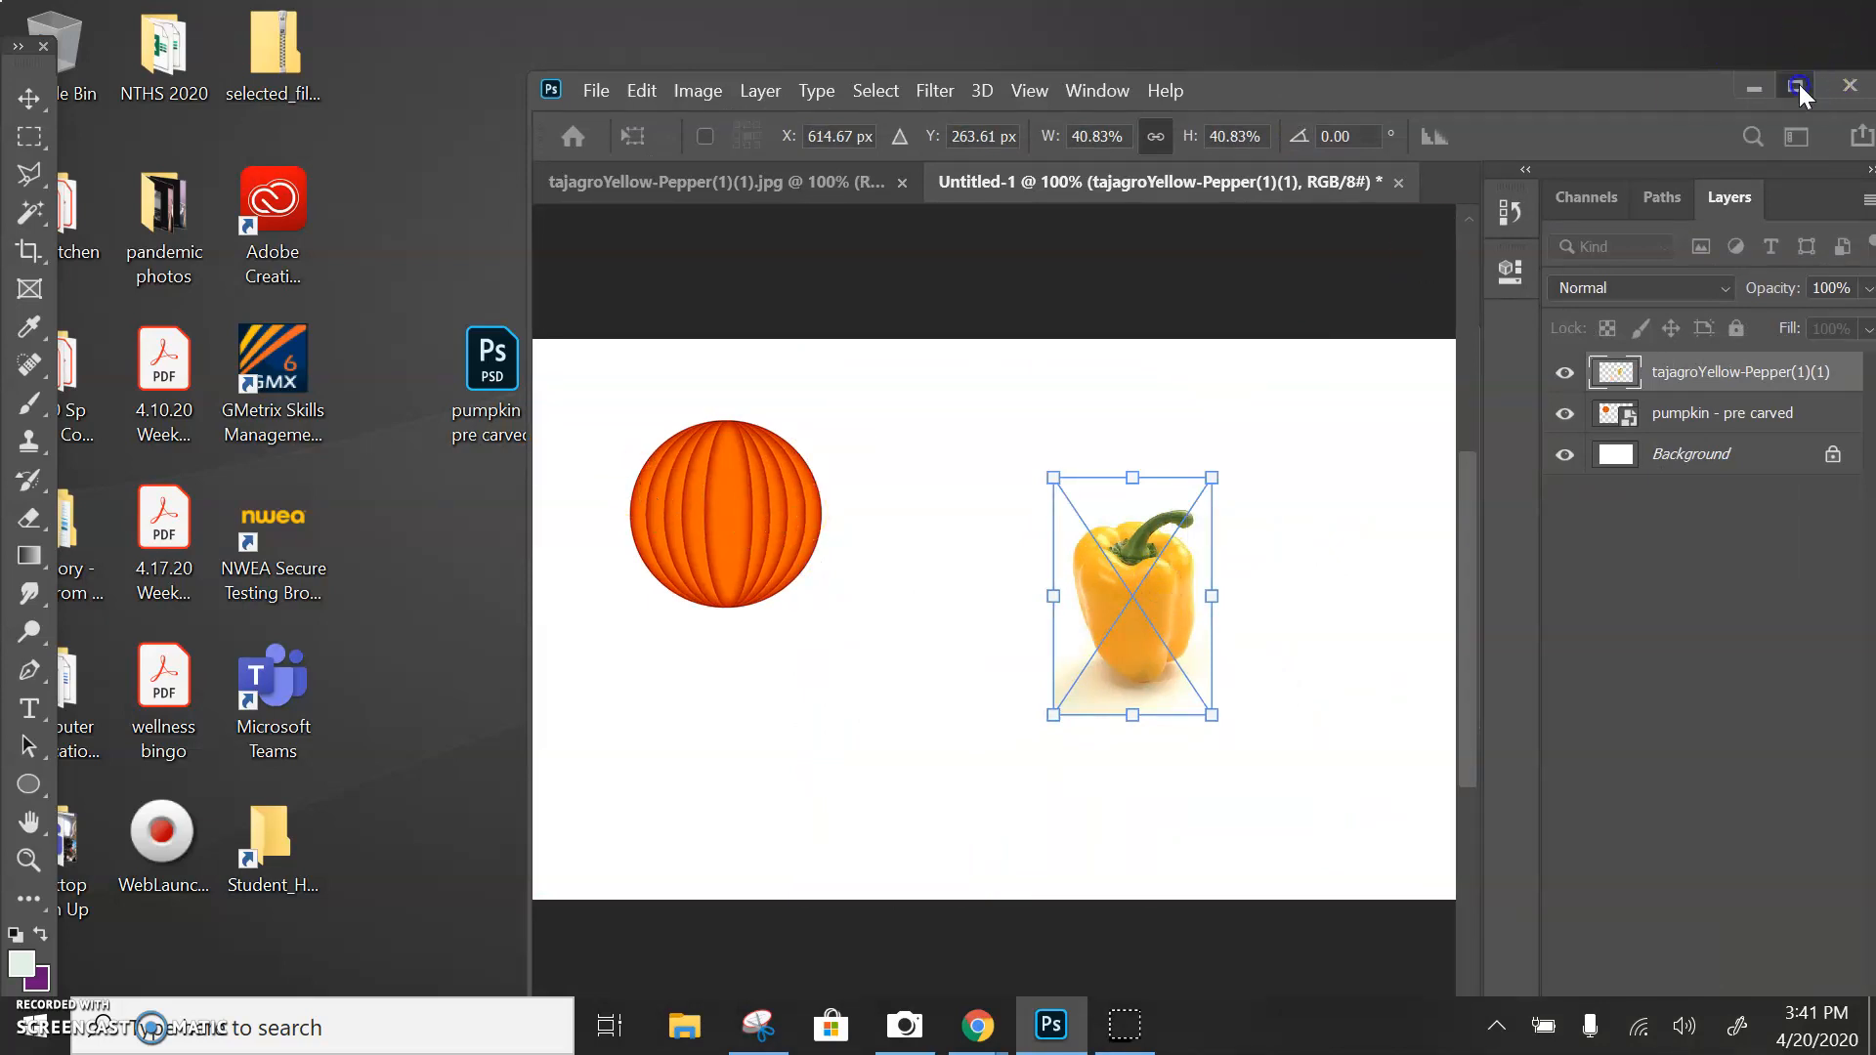
pyautogui.click(1798, 87)
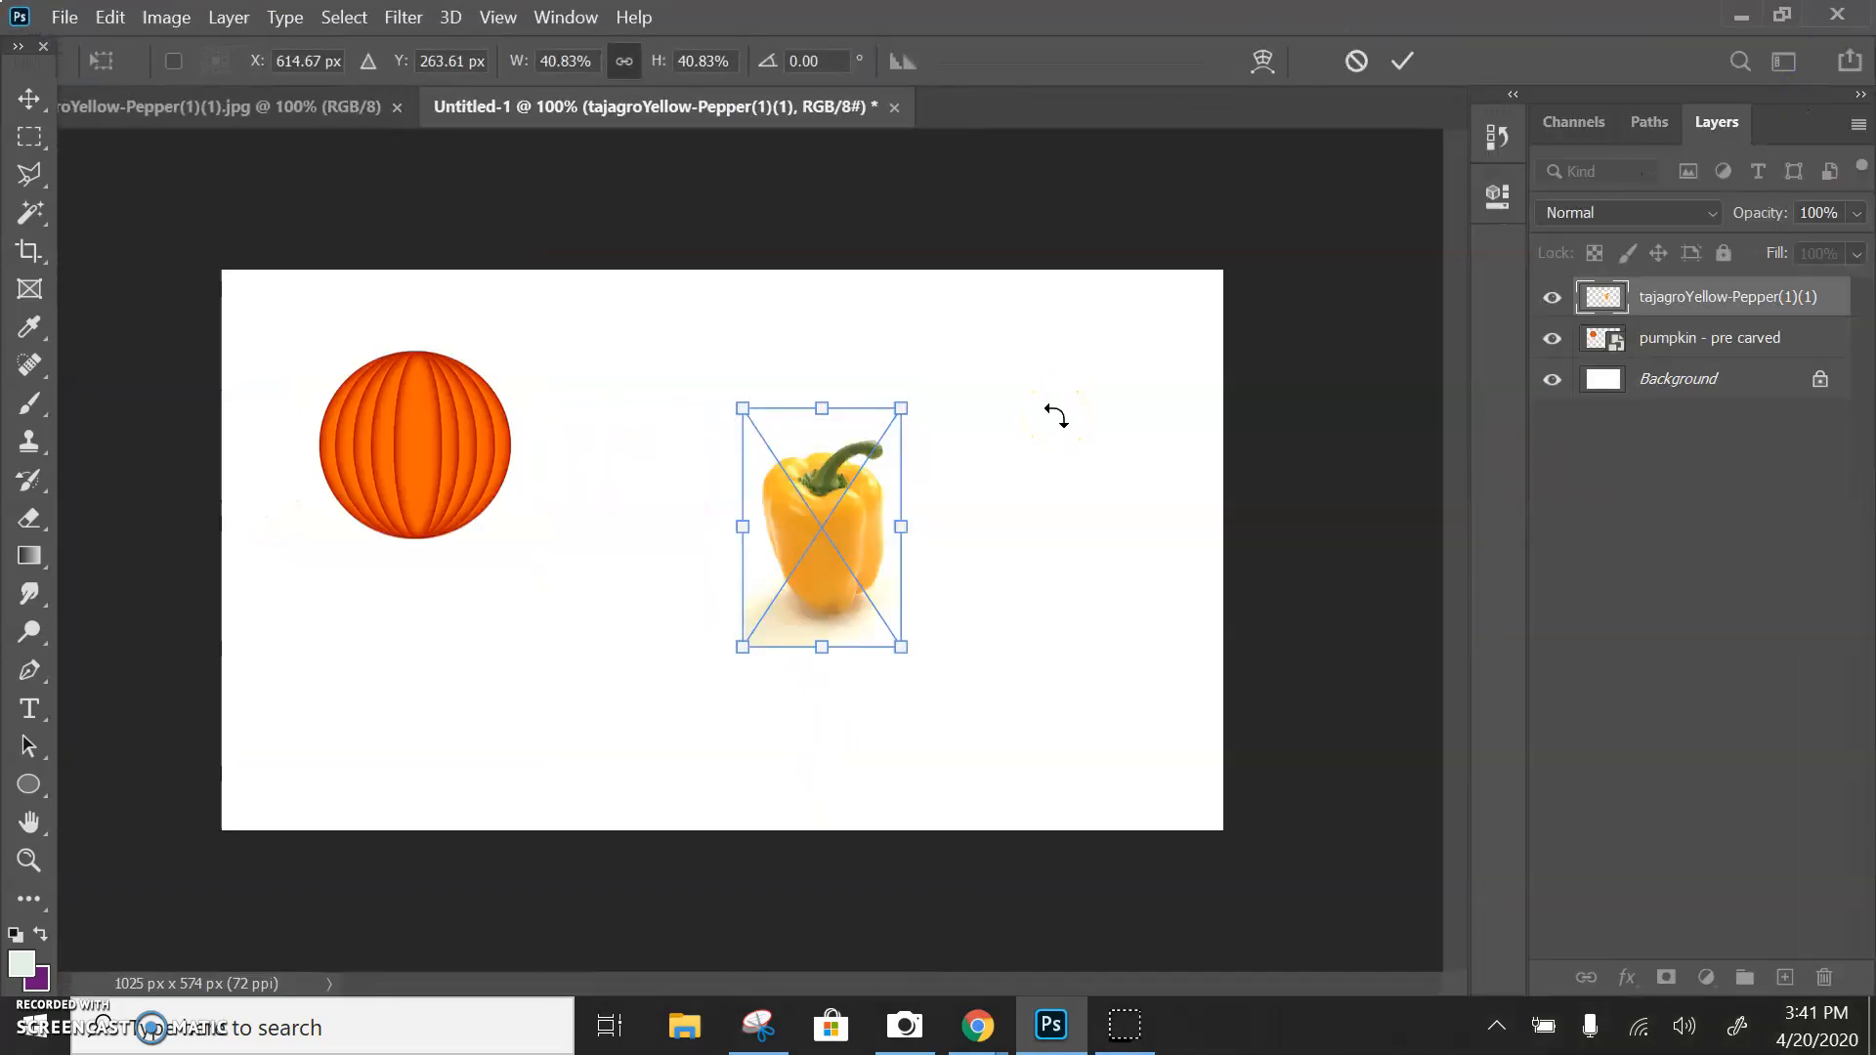
pyautogui.press('Return')
pyautogui.press('t')
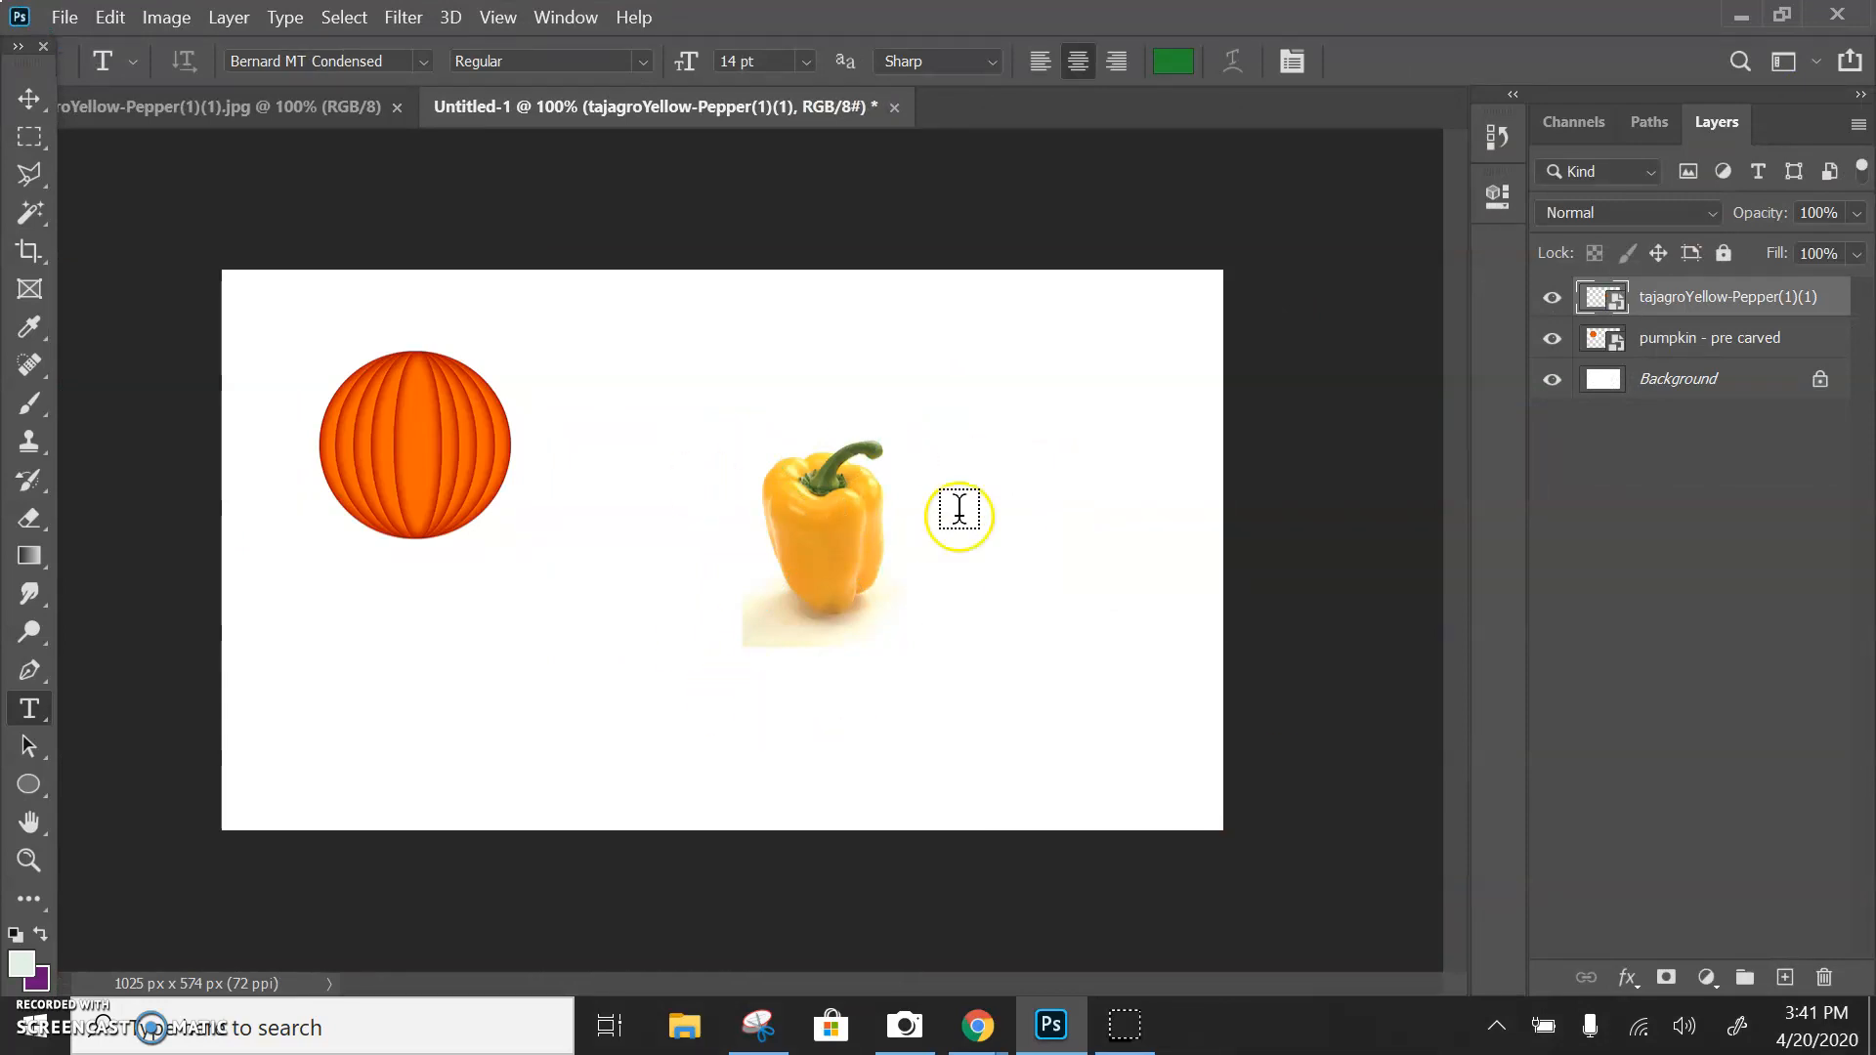
# Switch to the tajagroYellow-Pepper(1)(1).jpg document
pyautogui.click(193, 114)
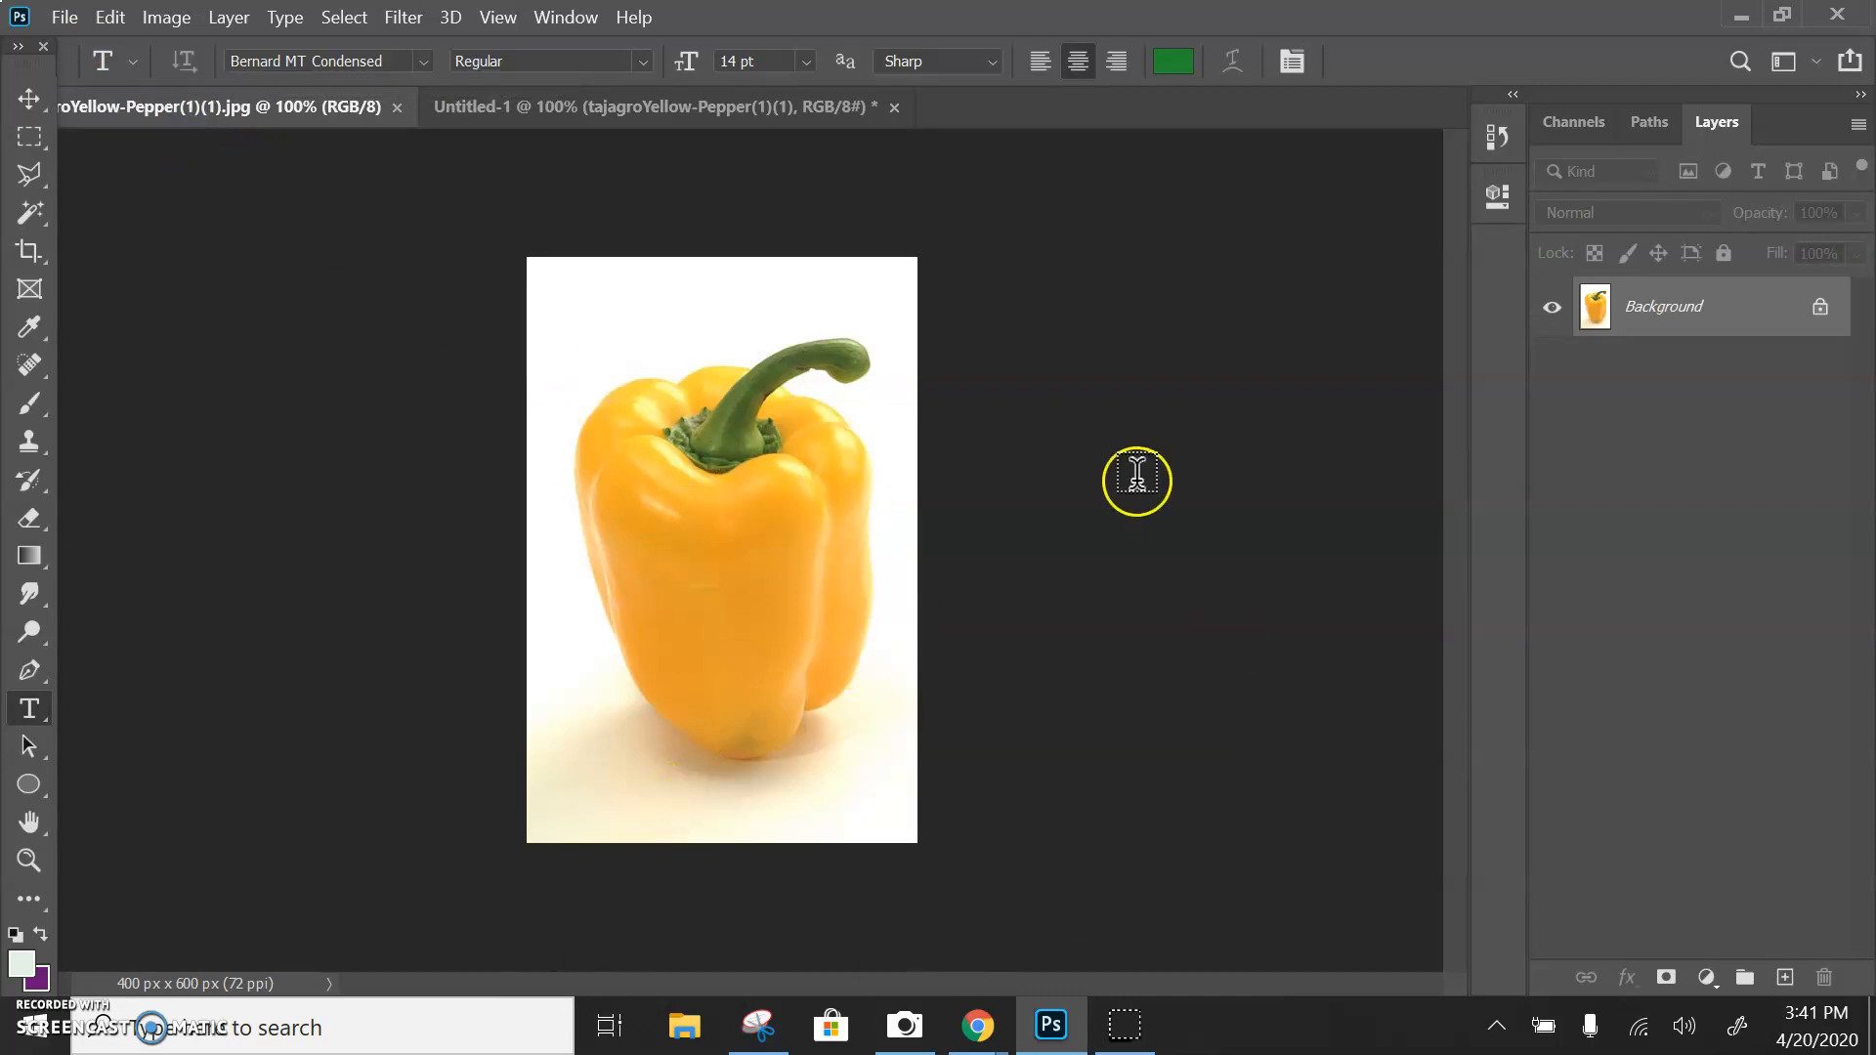
# Compare the two open documents and zoom in and out on the pepper image to examine it
pyautogui.click(749, 113)
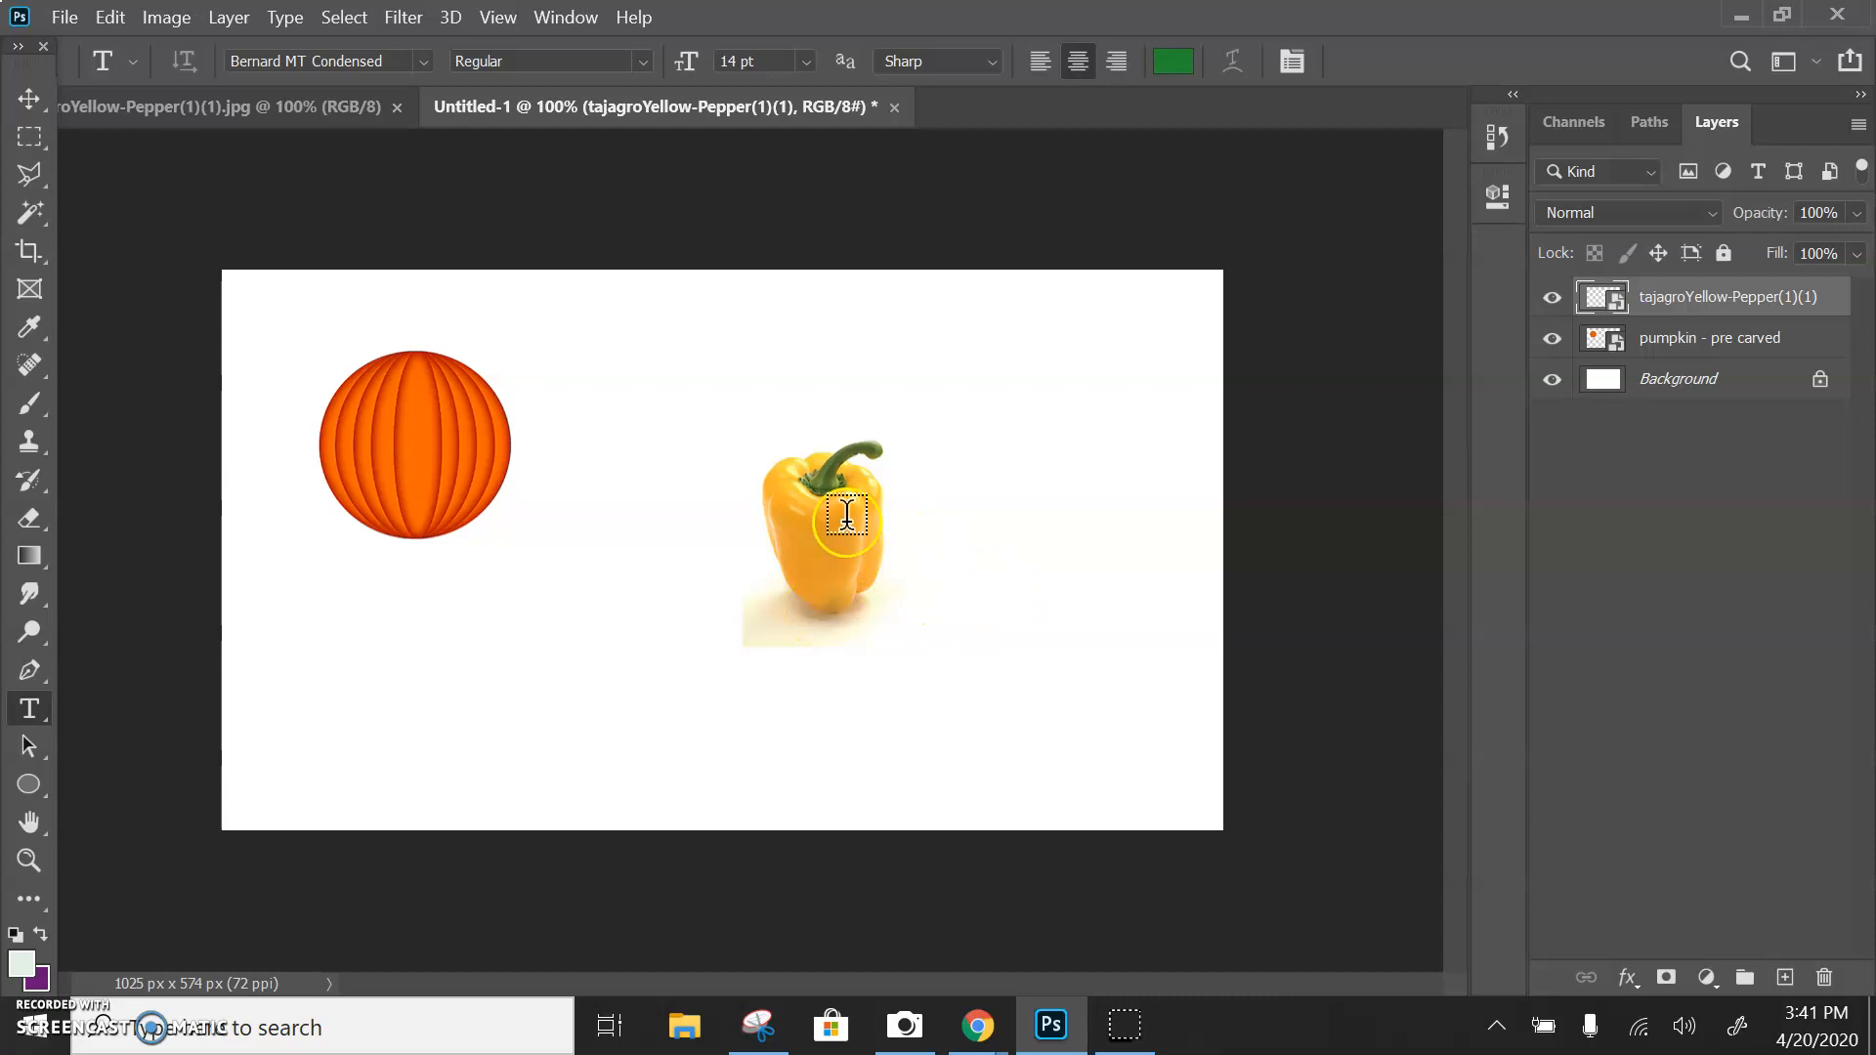
pyautogui.click(276, 118)
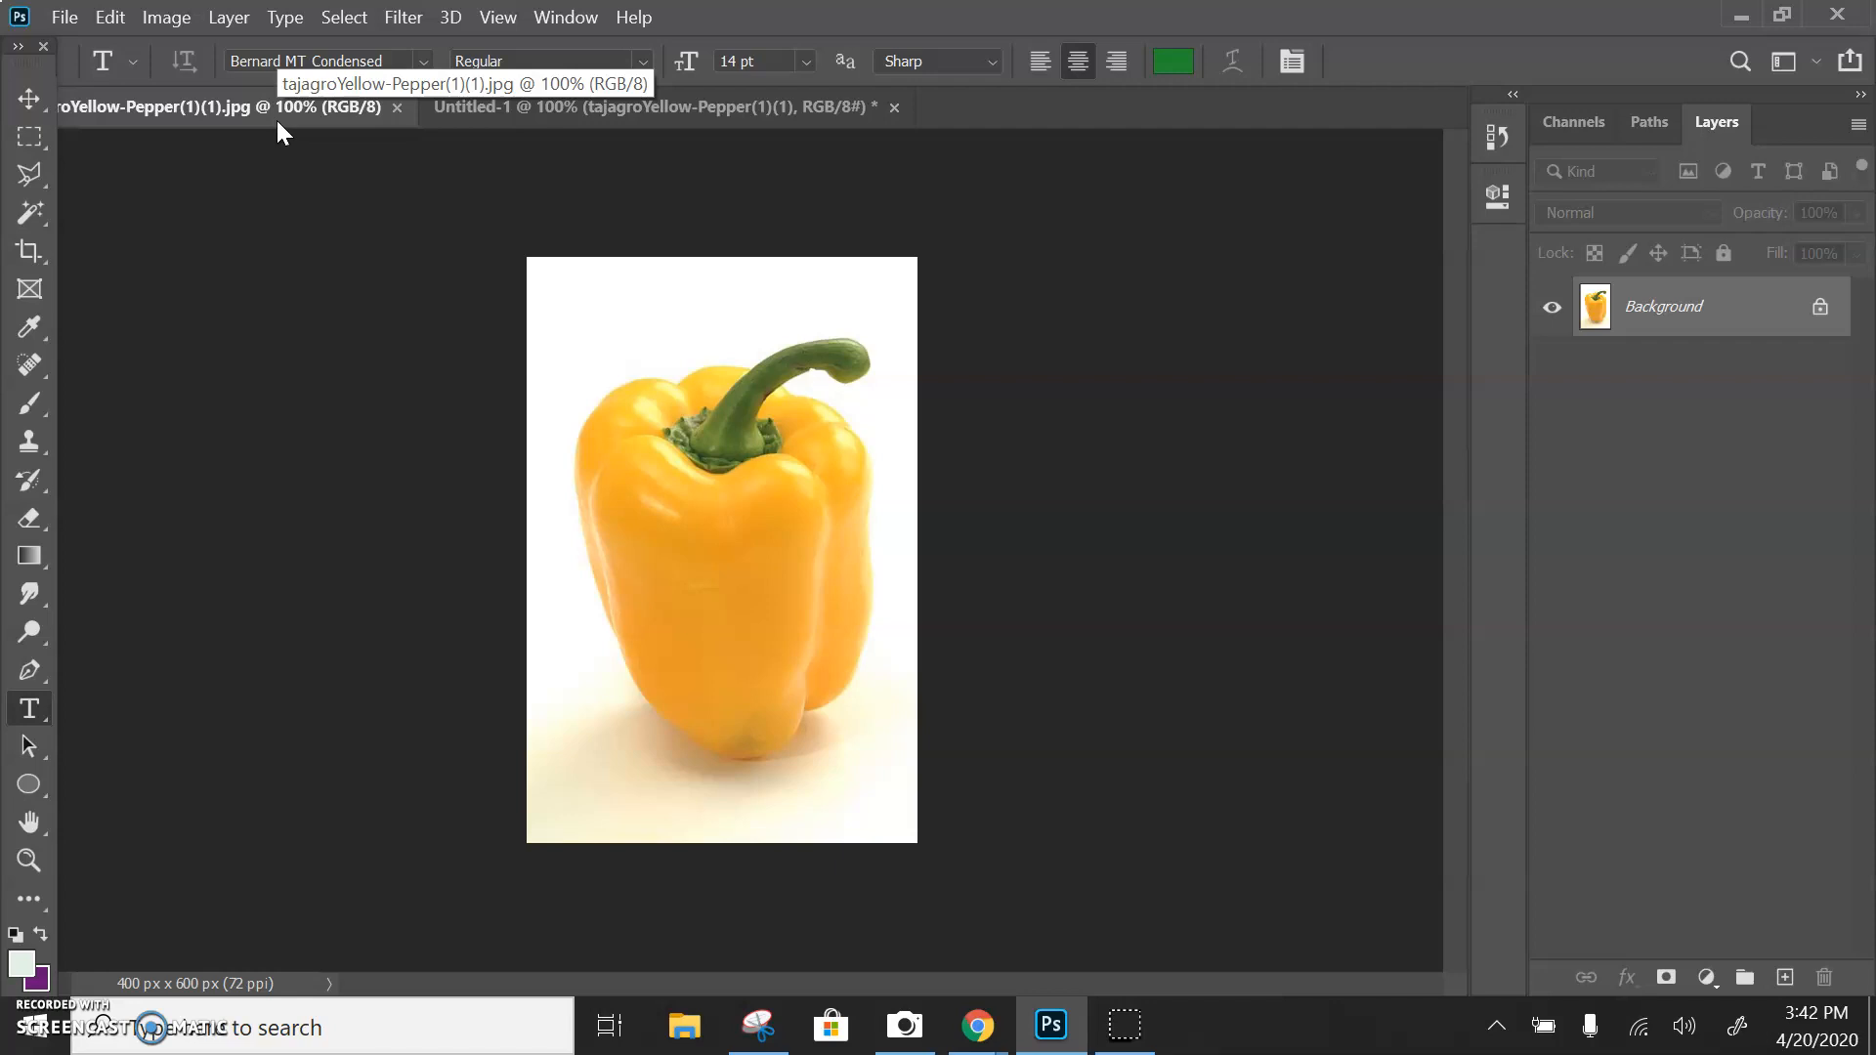
pyautogui.hotkey('ctrl', '+')
pyautogui.hotkey('ctrl', '+')
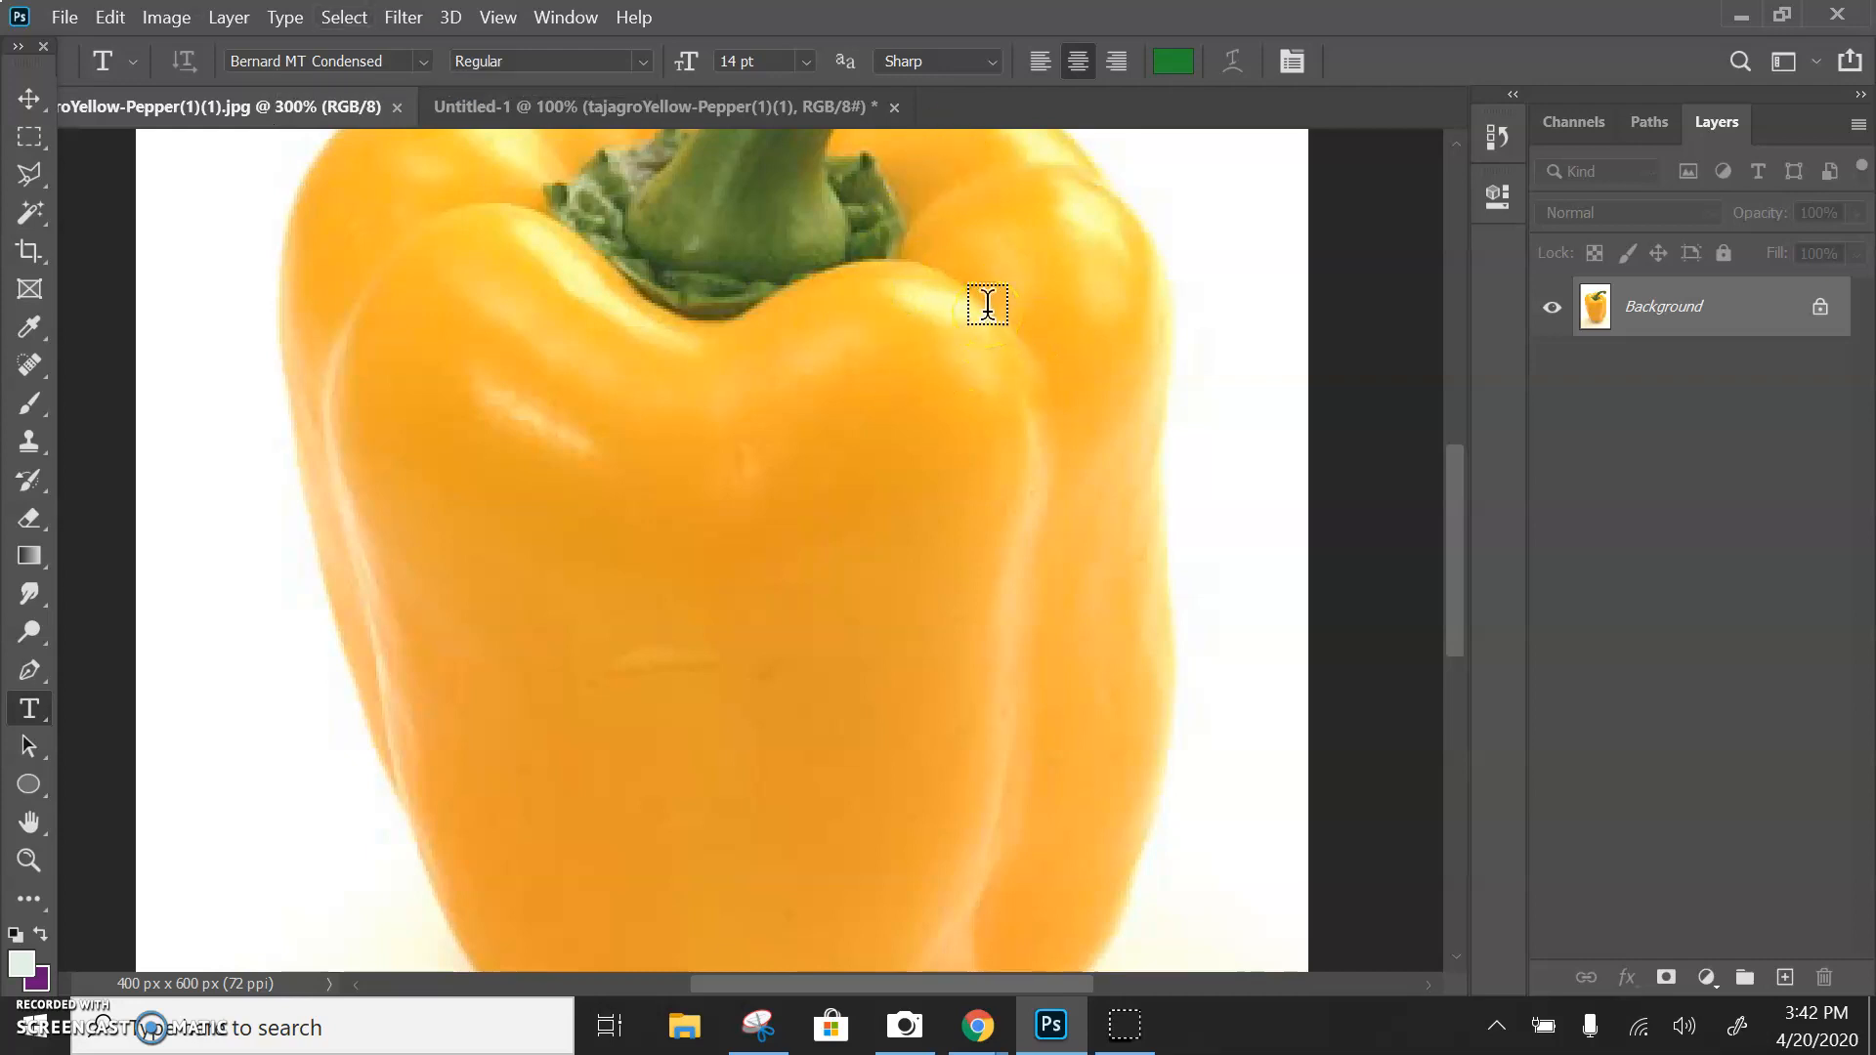
pyautogui.hotkey('ctrl', '-')
pyautogui.hotkey('ctrl', '-')
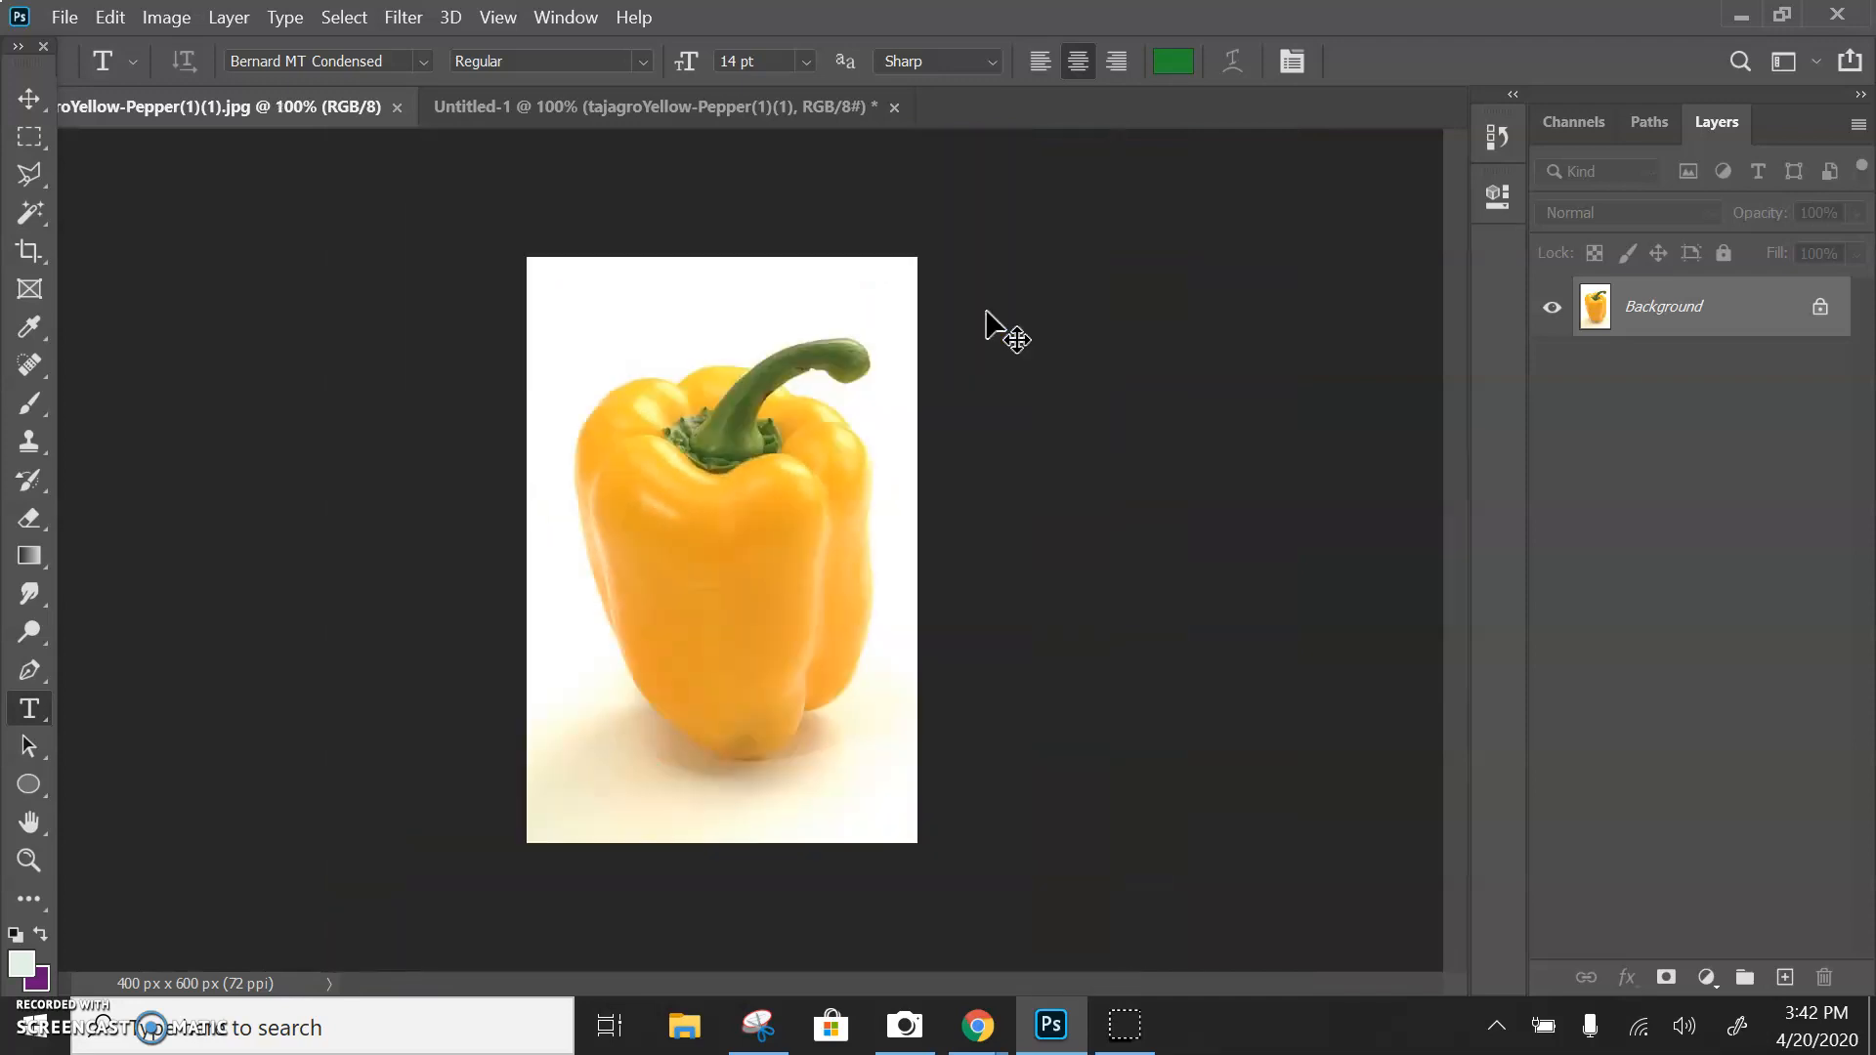
pyautogui.hotkey('ctrl', '-')
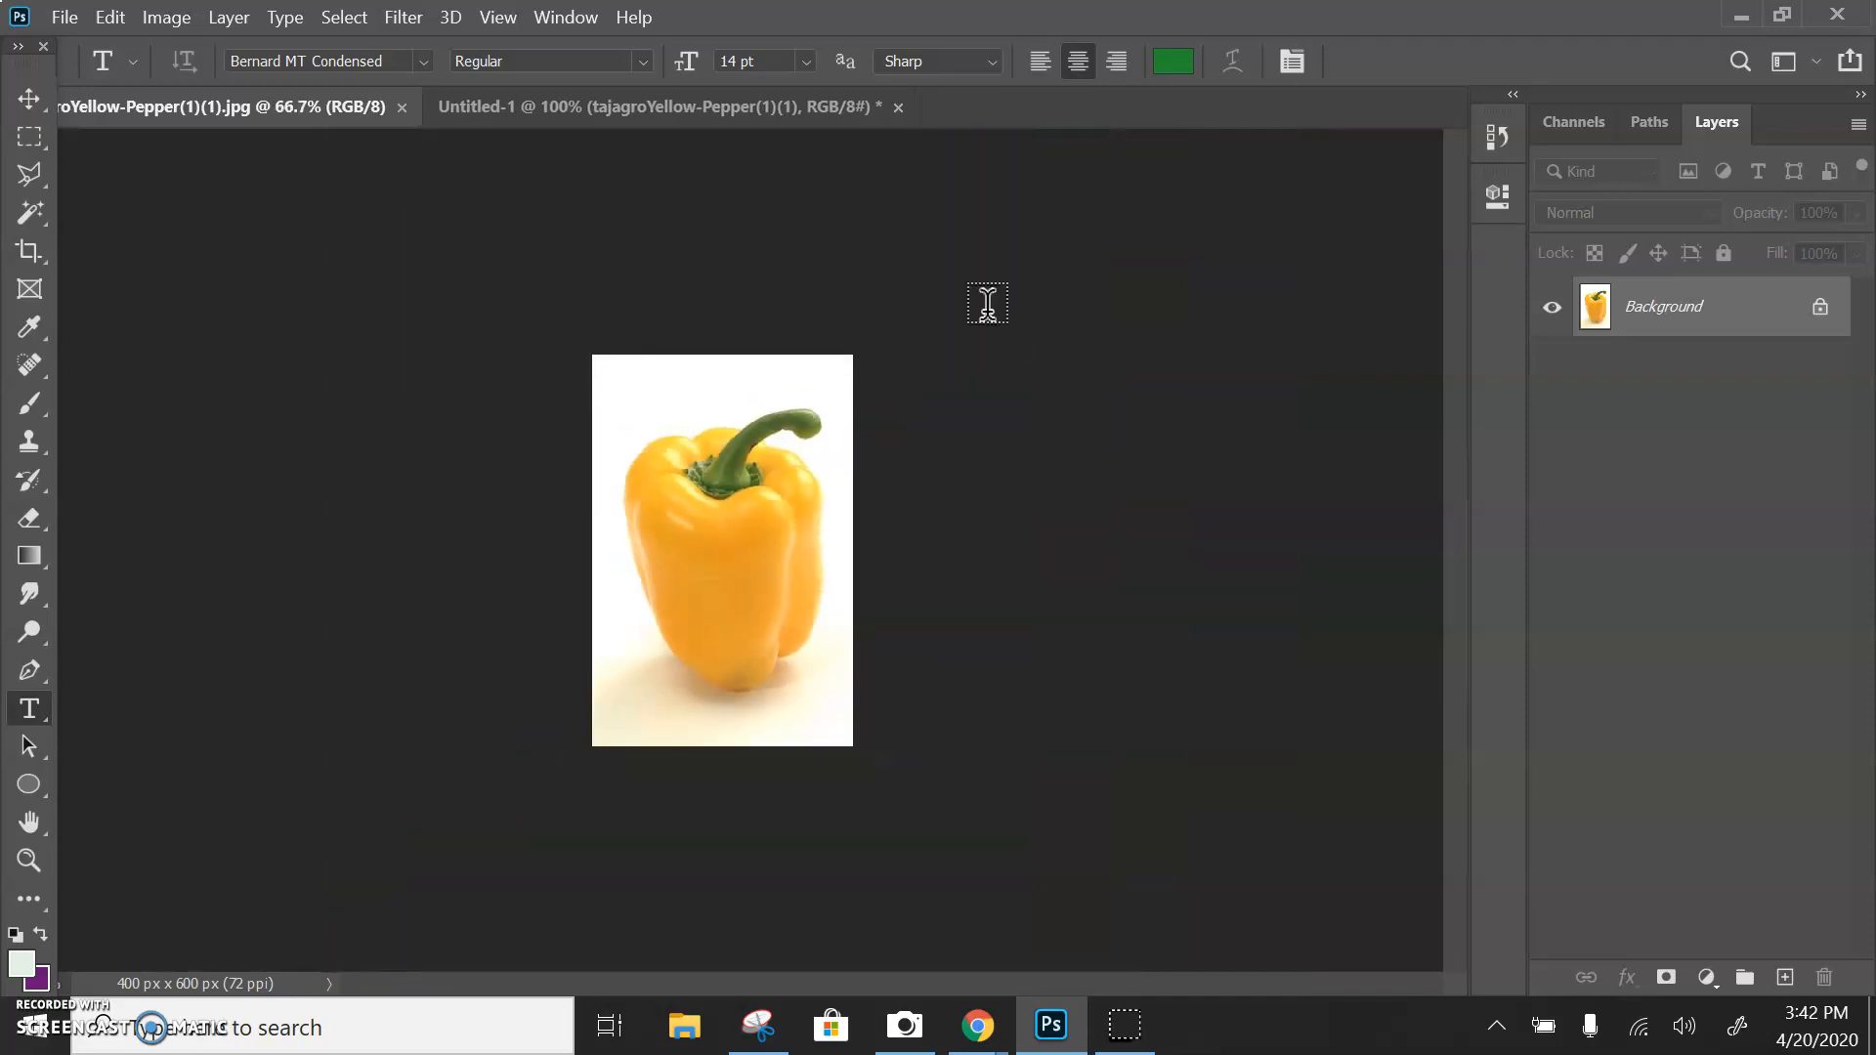
pyautogui.hotkey('ctrl', '+')
pyautogui.hotkey('ctrl', '+')
pyautogui.hotkey('ctrl', '+')
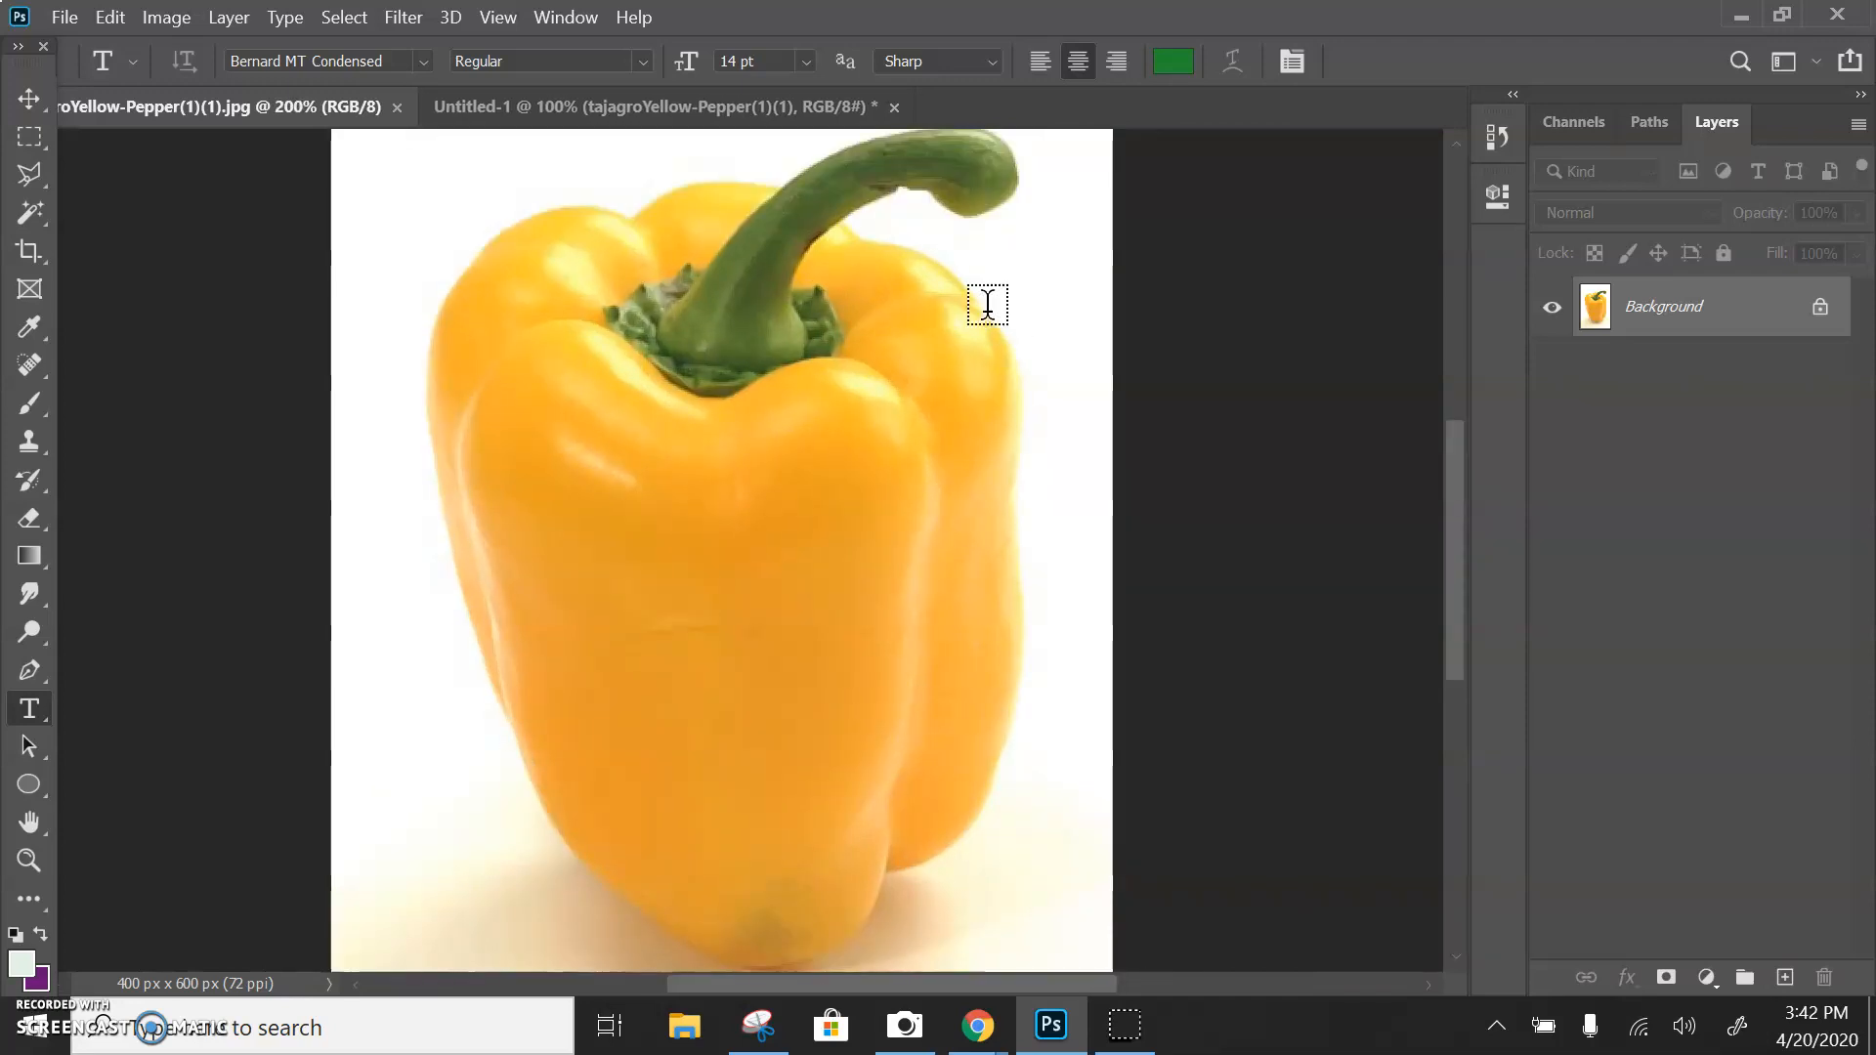
pyautogui.hotkey('ctrl', '-')
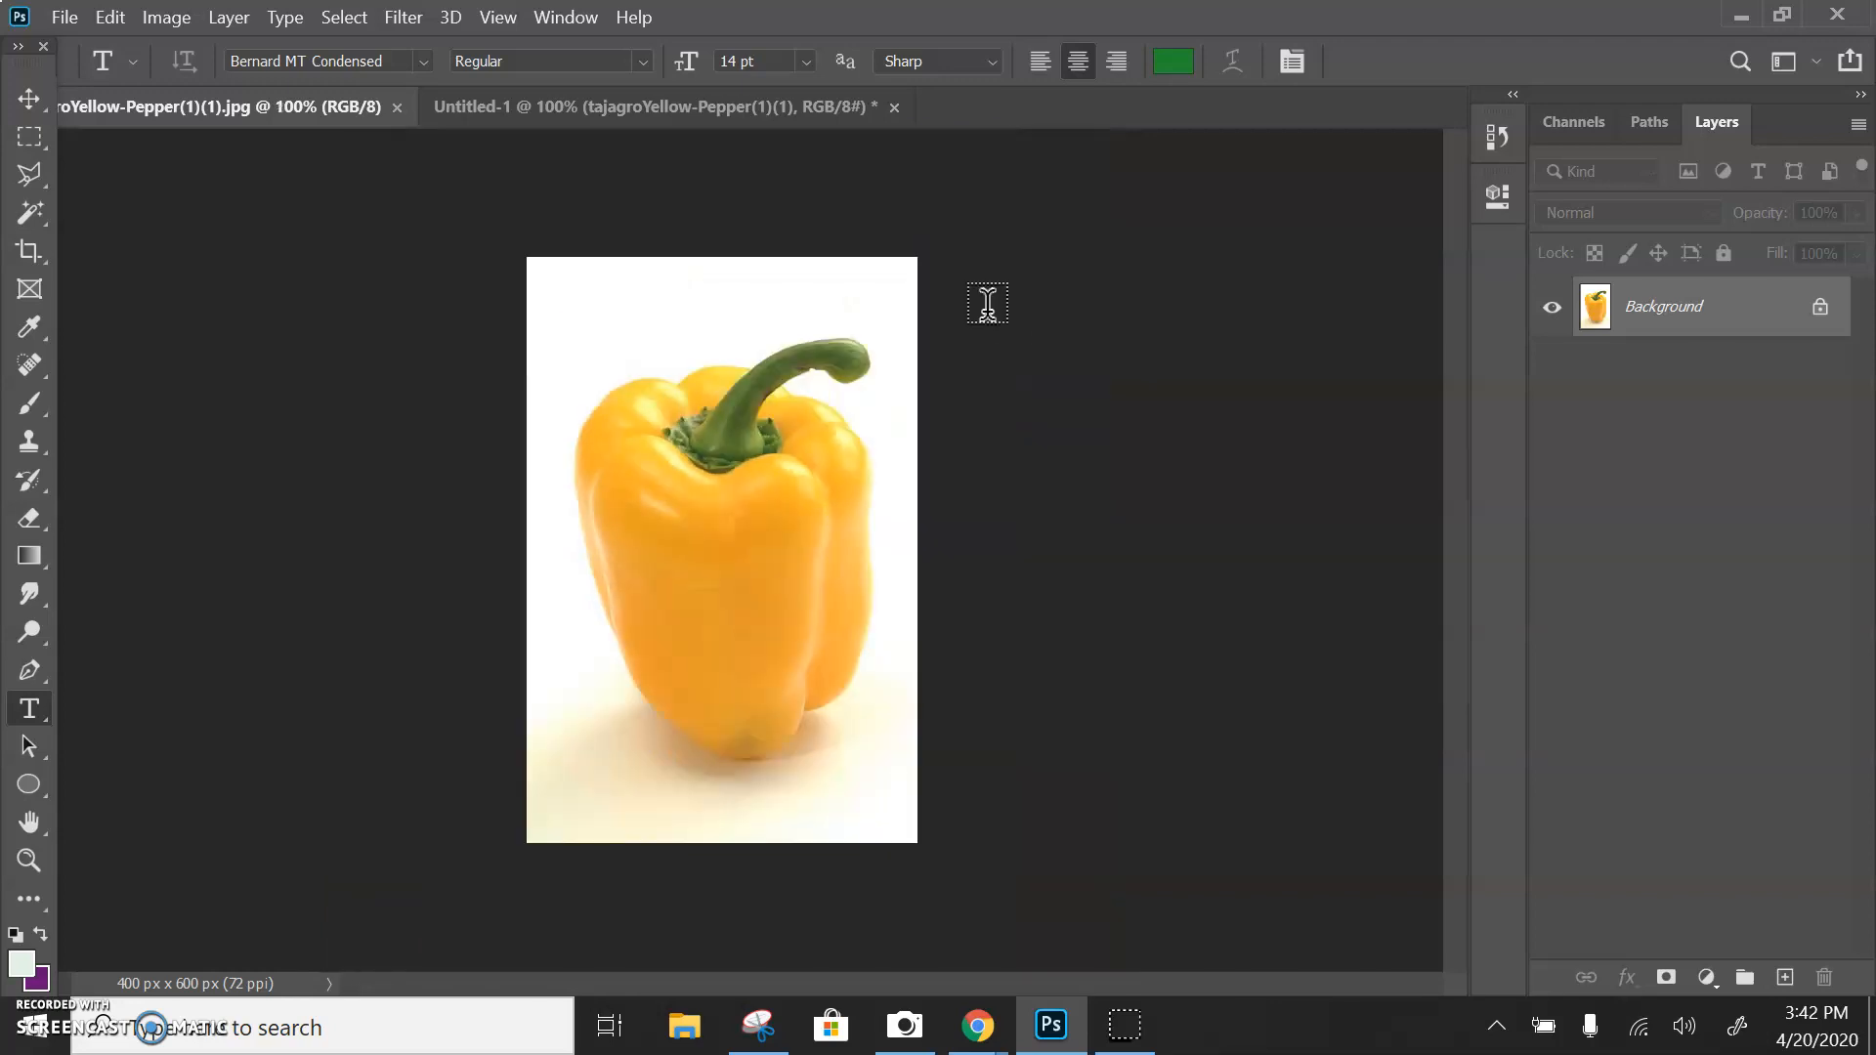
pyautogui.hotkey('ctrl', '+')
pyautogui.hotkey('ctrl', '+')
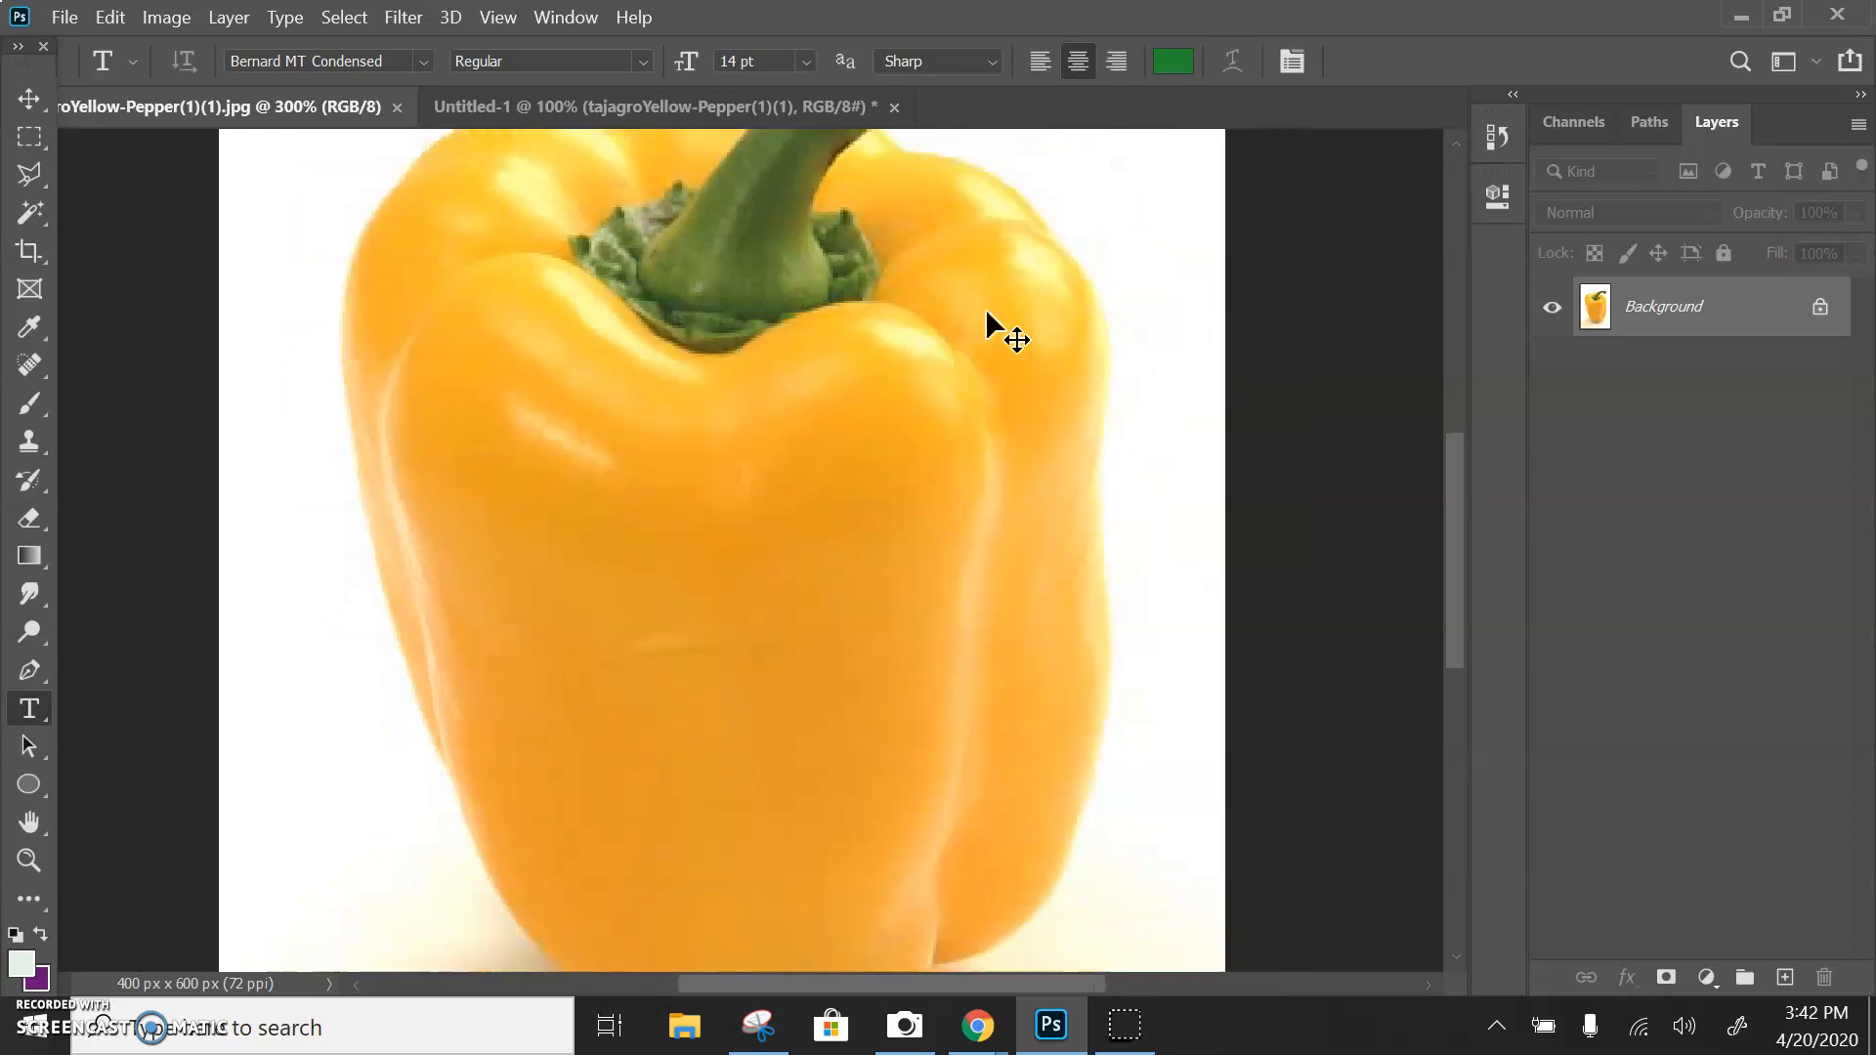
pyautogui.hotkey('ctrl', '-')
pyautogui.hotkey('ctrl', '-')
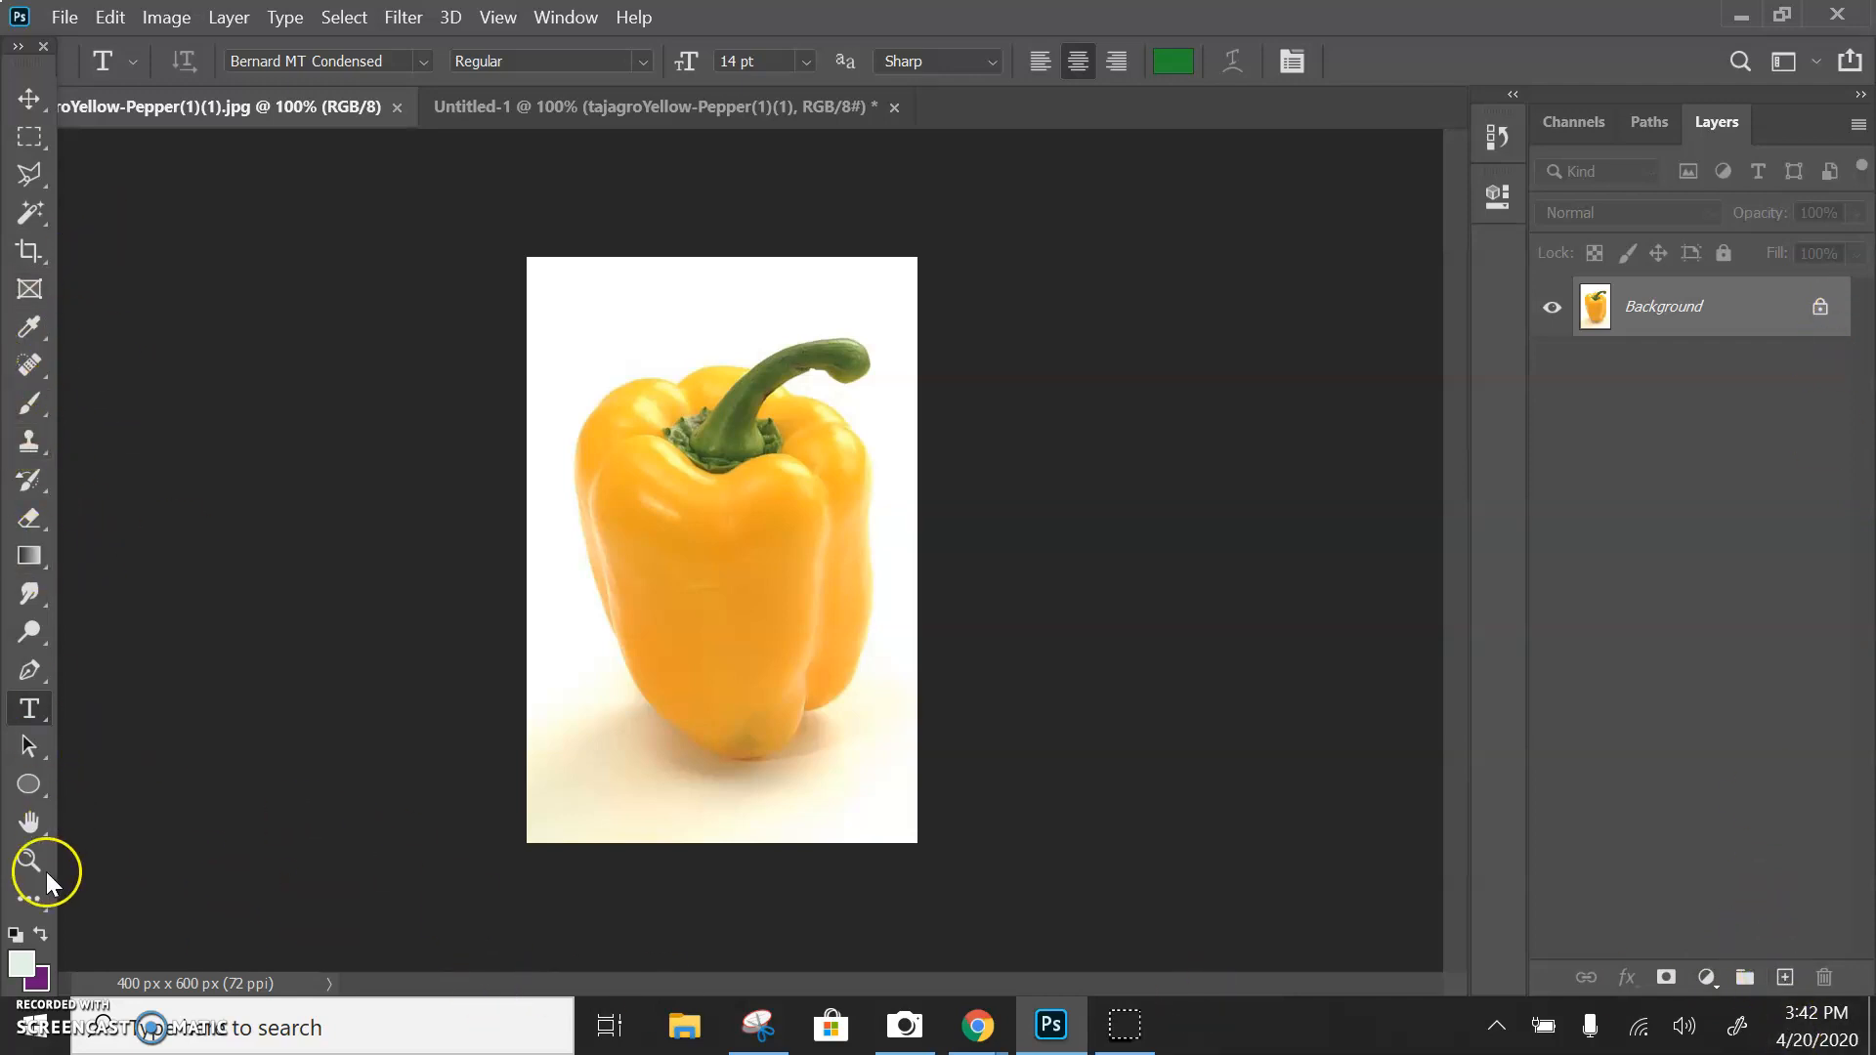
# Select the Pen tool and draw a closed triangular path in the pepper image's upper-left corner
pyautogui.click(32, 674)
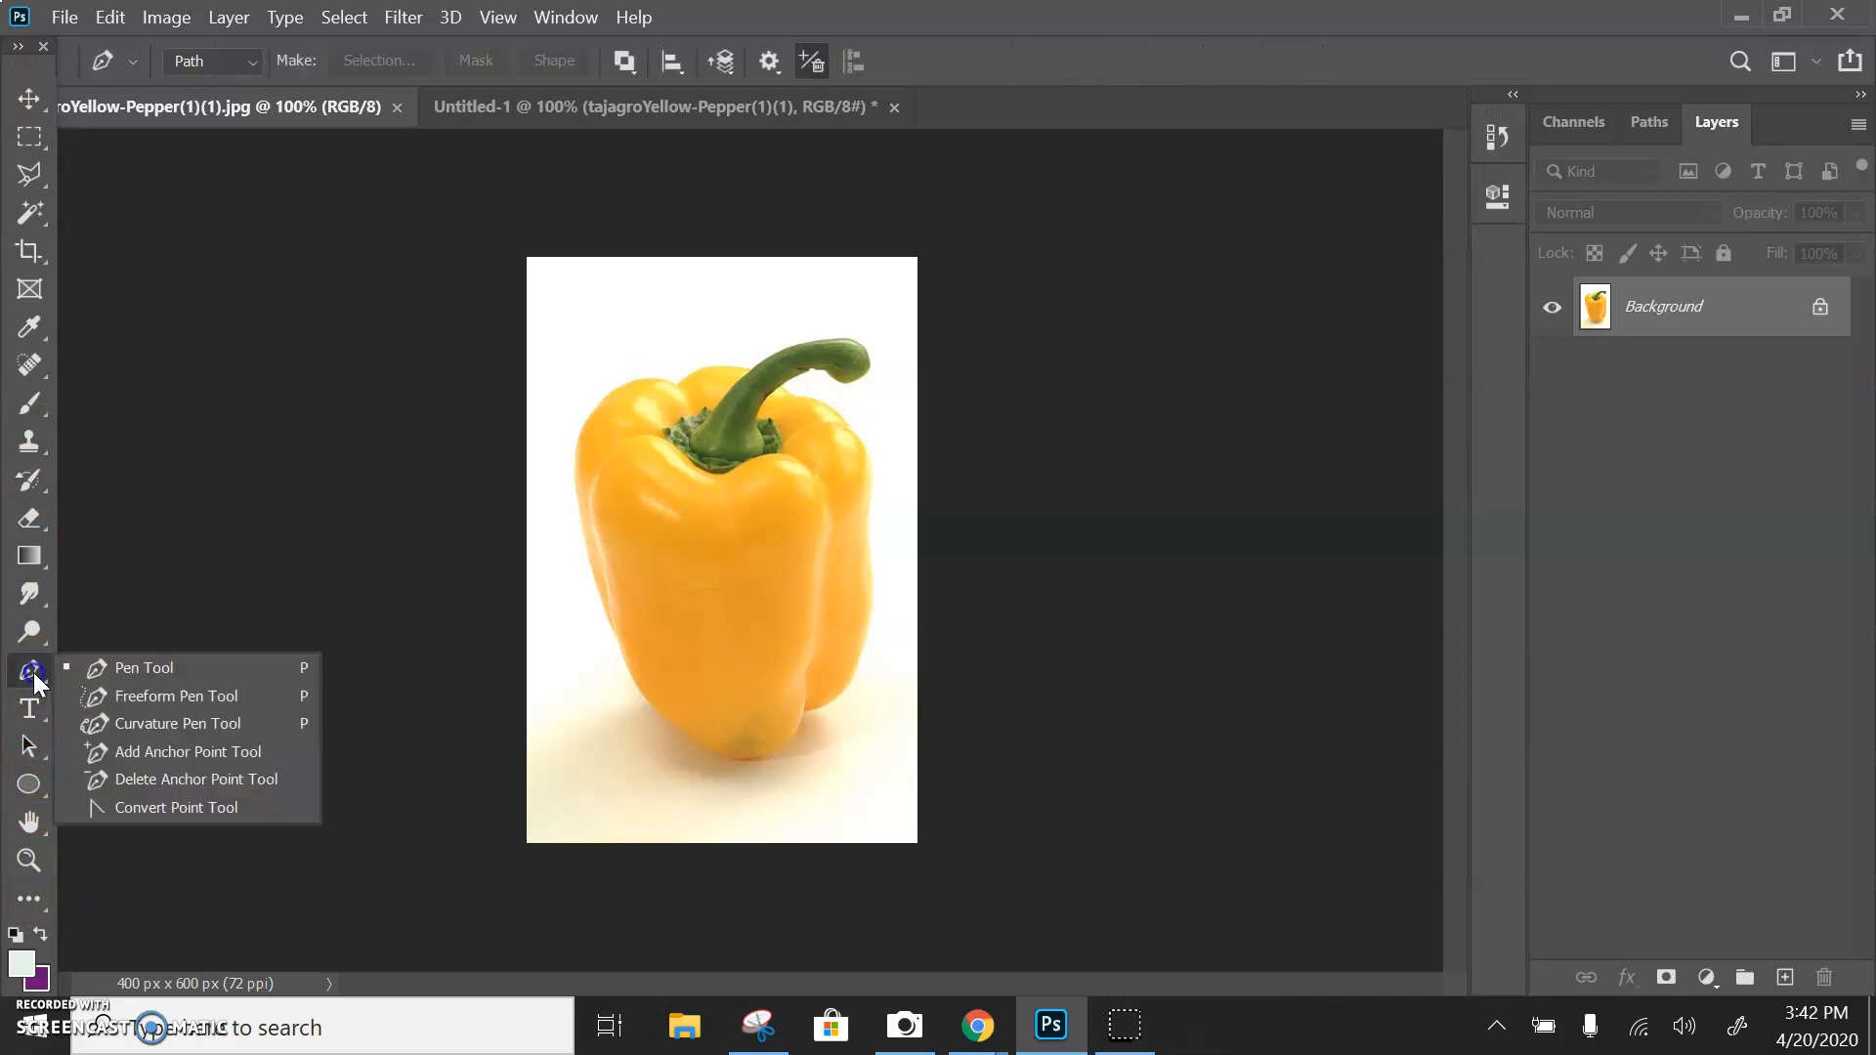
pyautogui.click(186, 669)
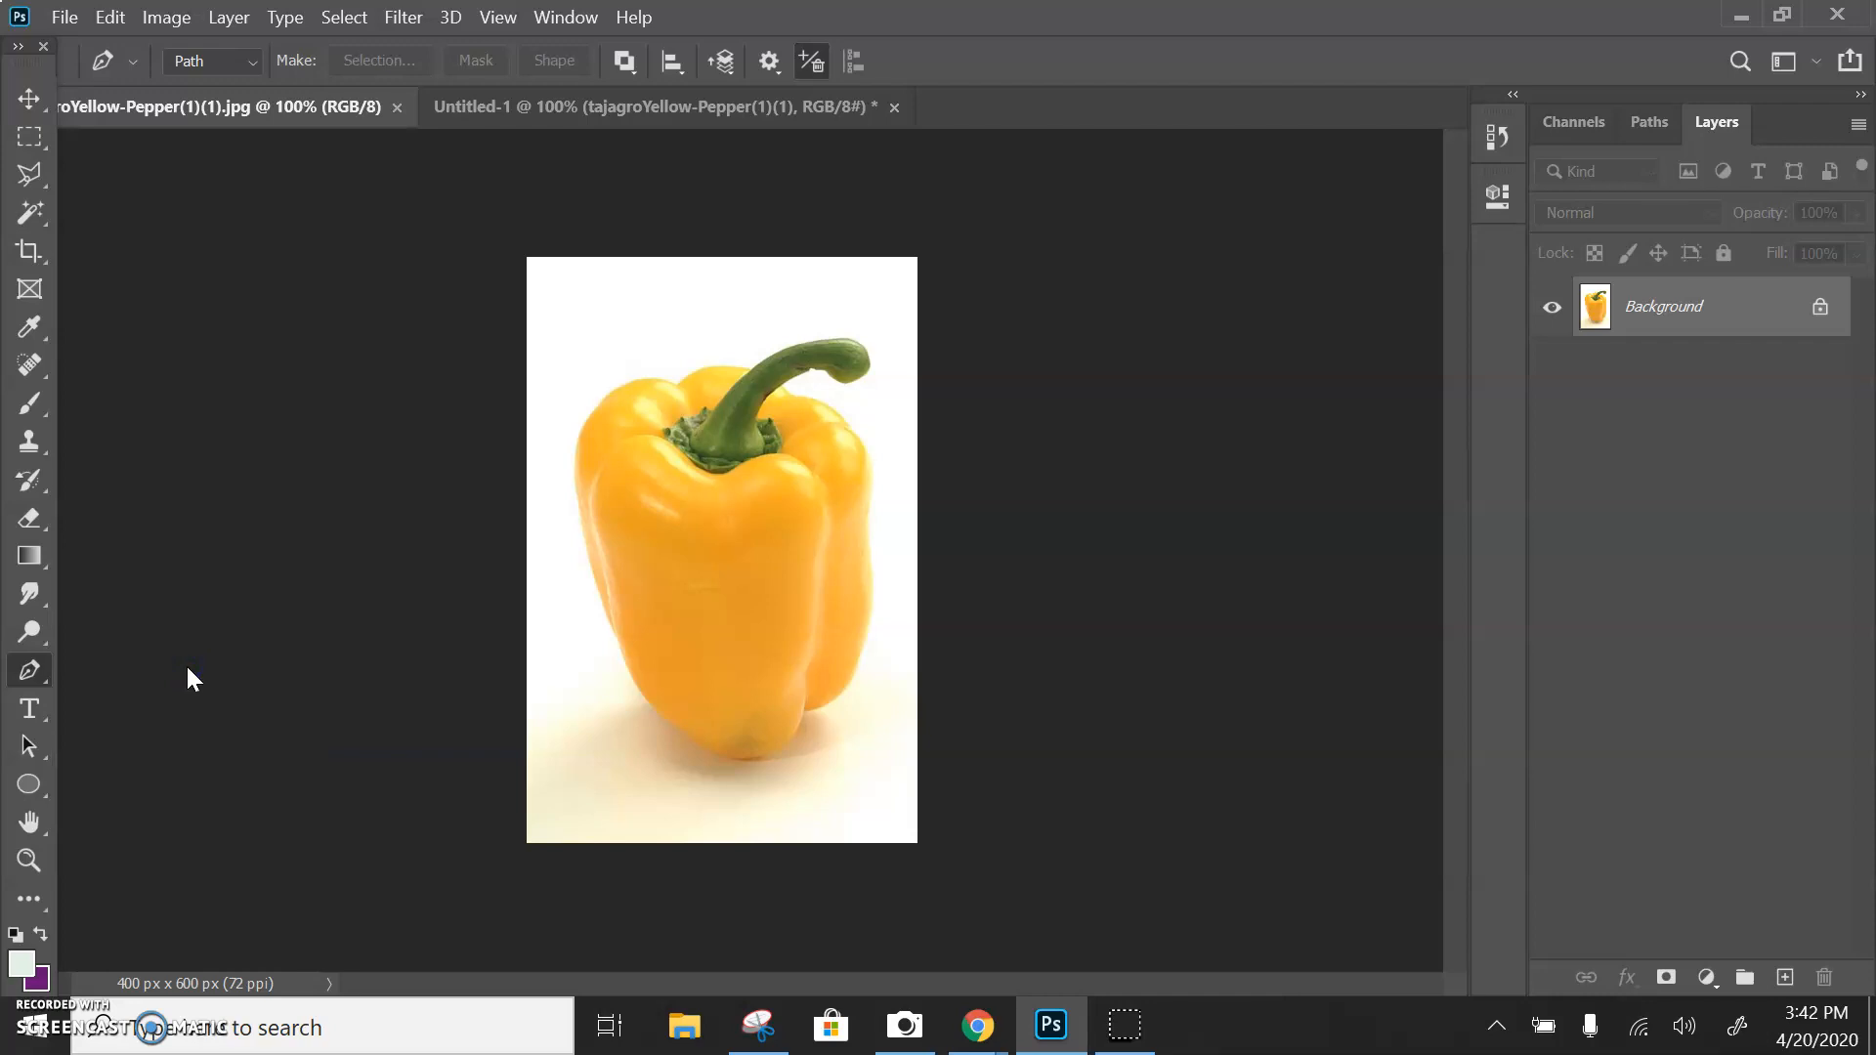
pyautogui.click(611, 288)
pyautogui.click(575, 368)
pyautogui.click(691, 336)
pyautogui.click(611, 288)
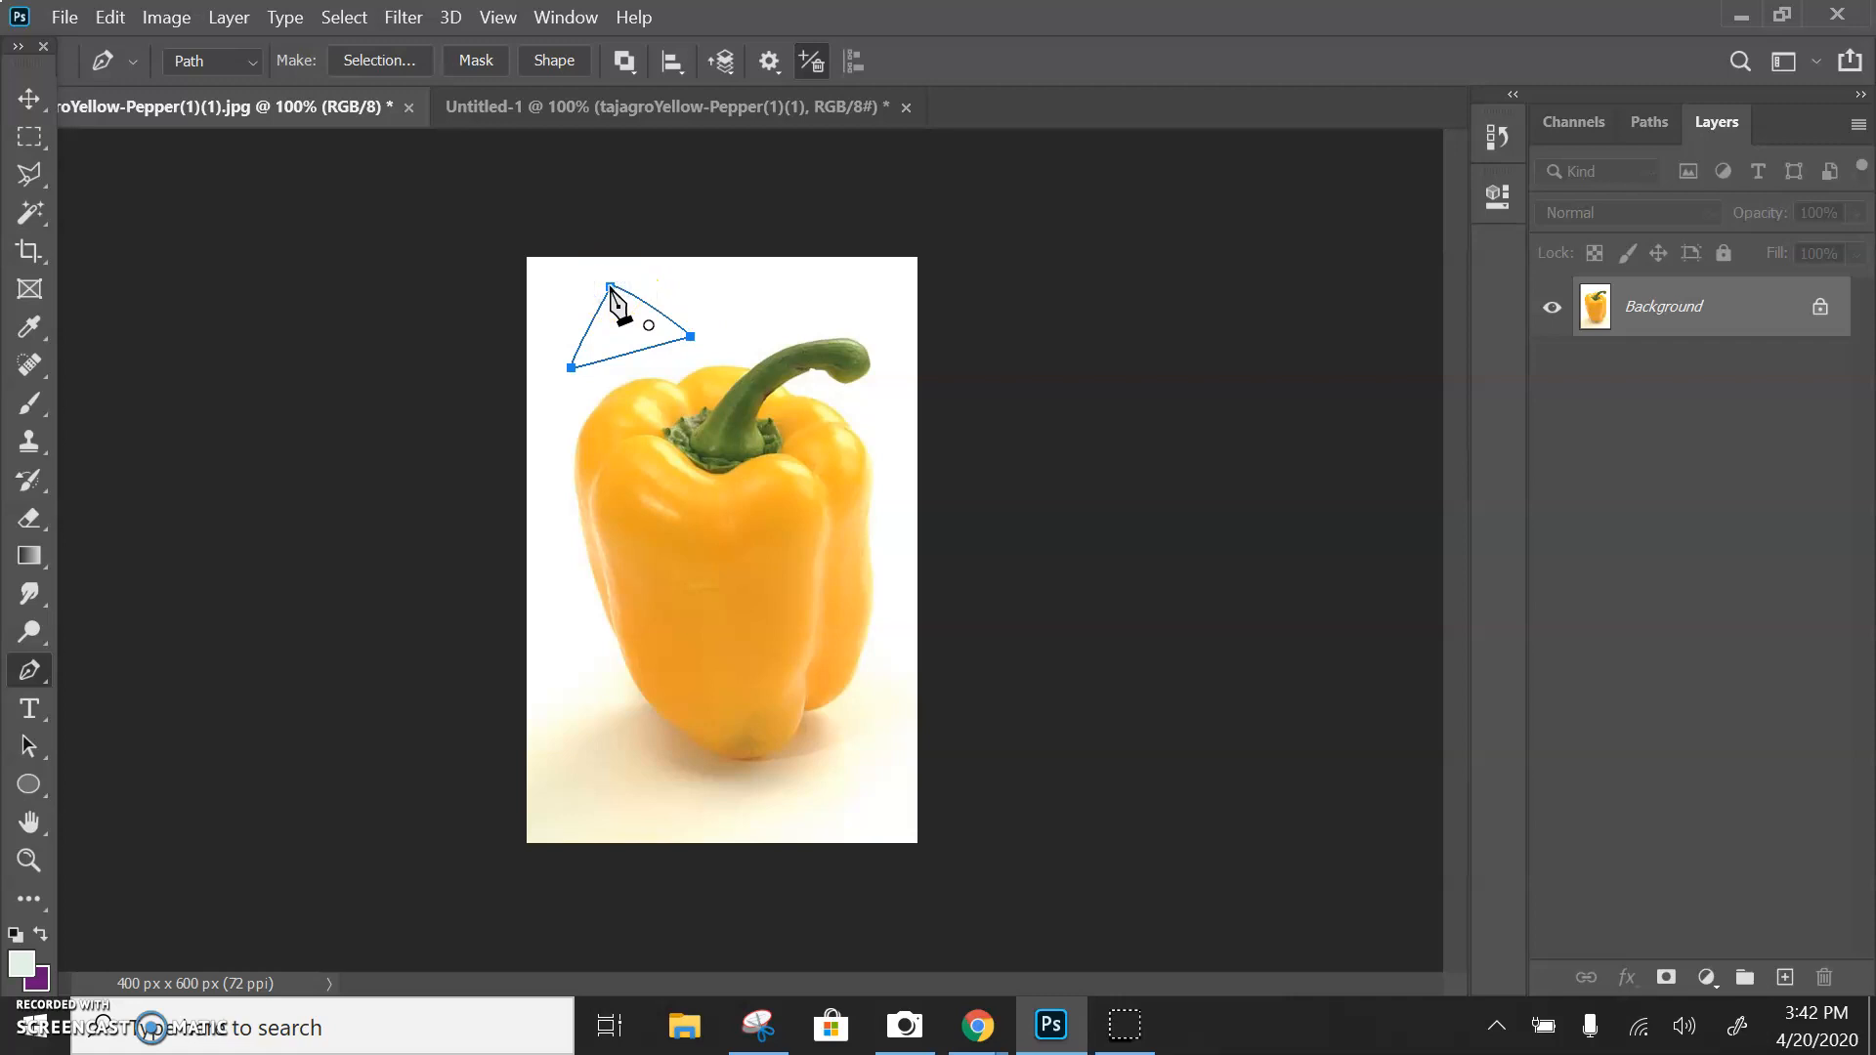
# Switch the Pen tool to Shape mode and draw a closed triangular shape in the same upper-left area
pyautogui.click(250, 70)
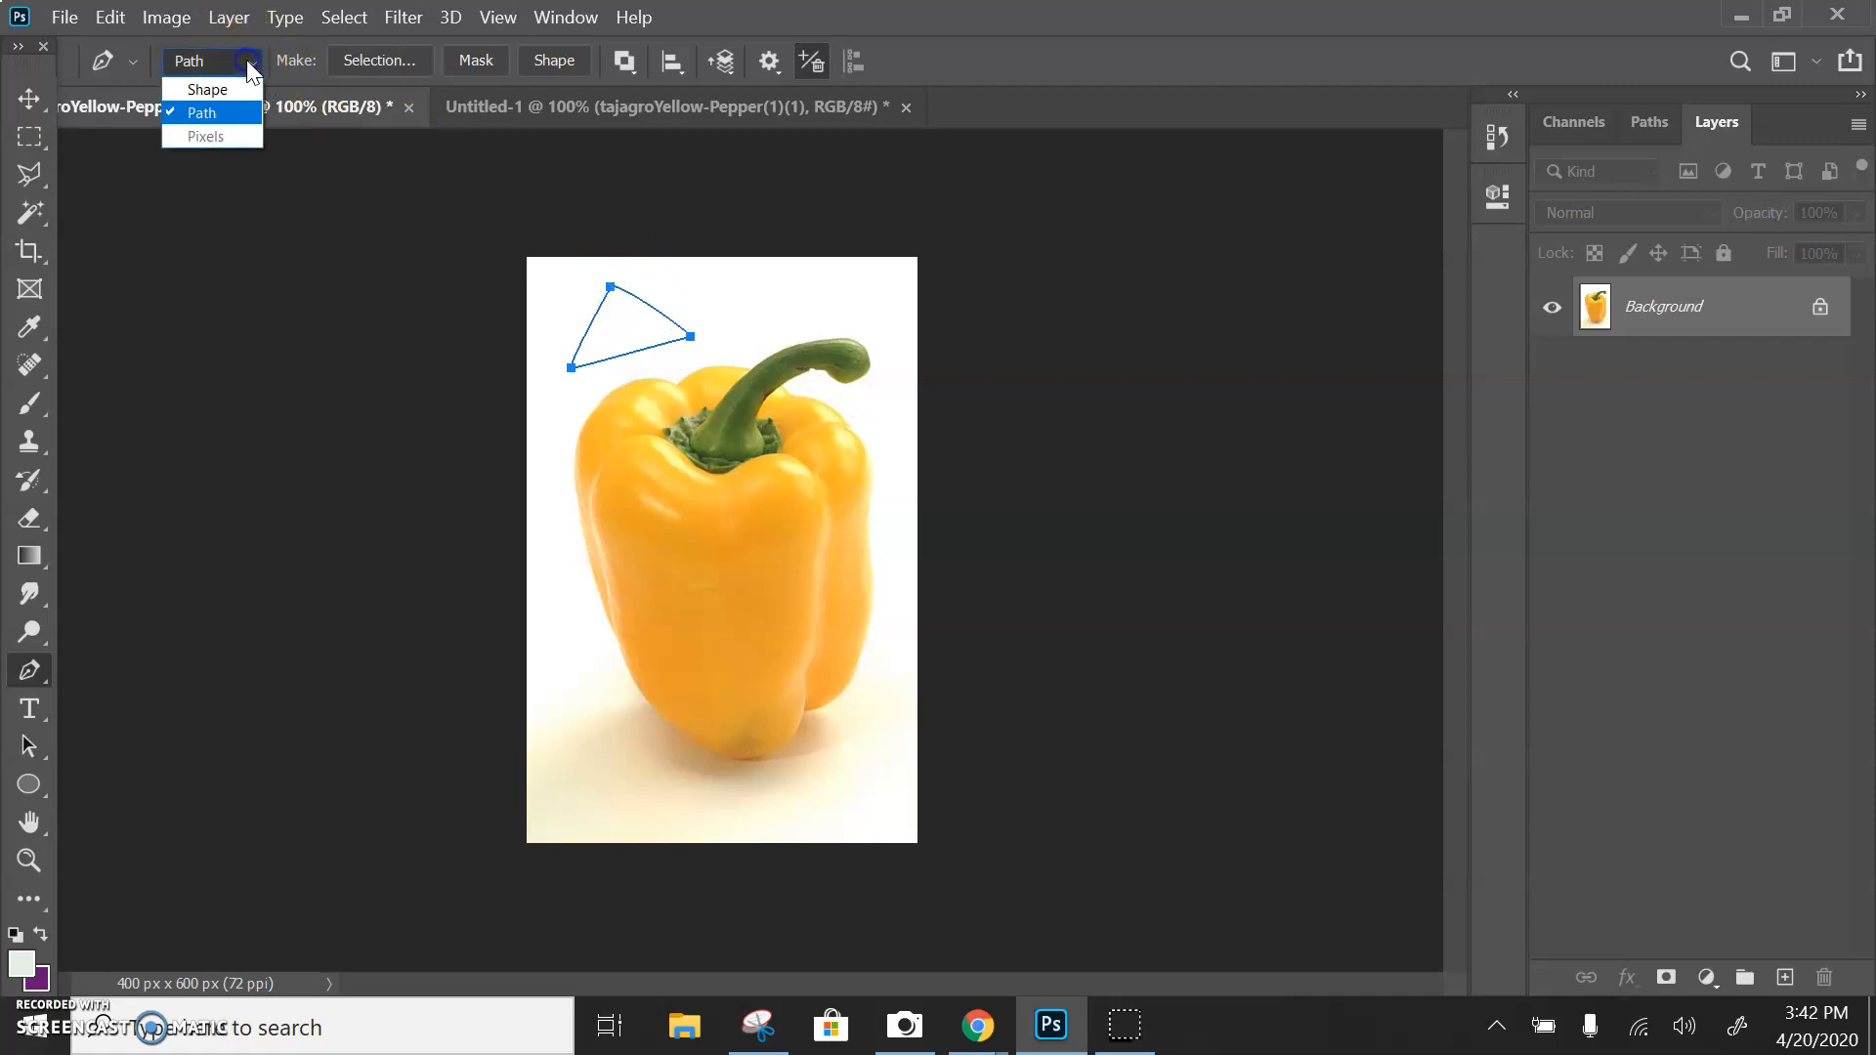
pyautogui.click(202, 90)
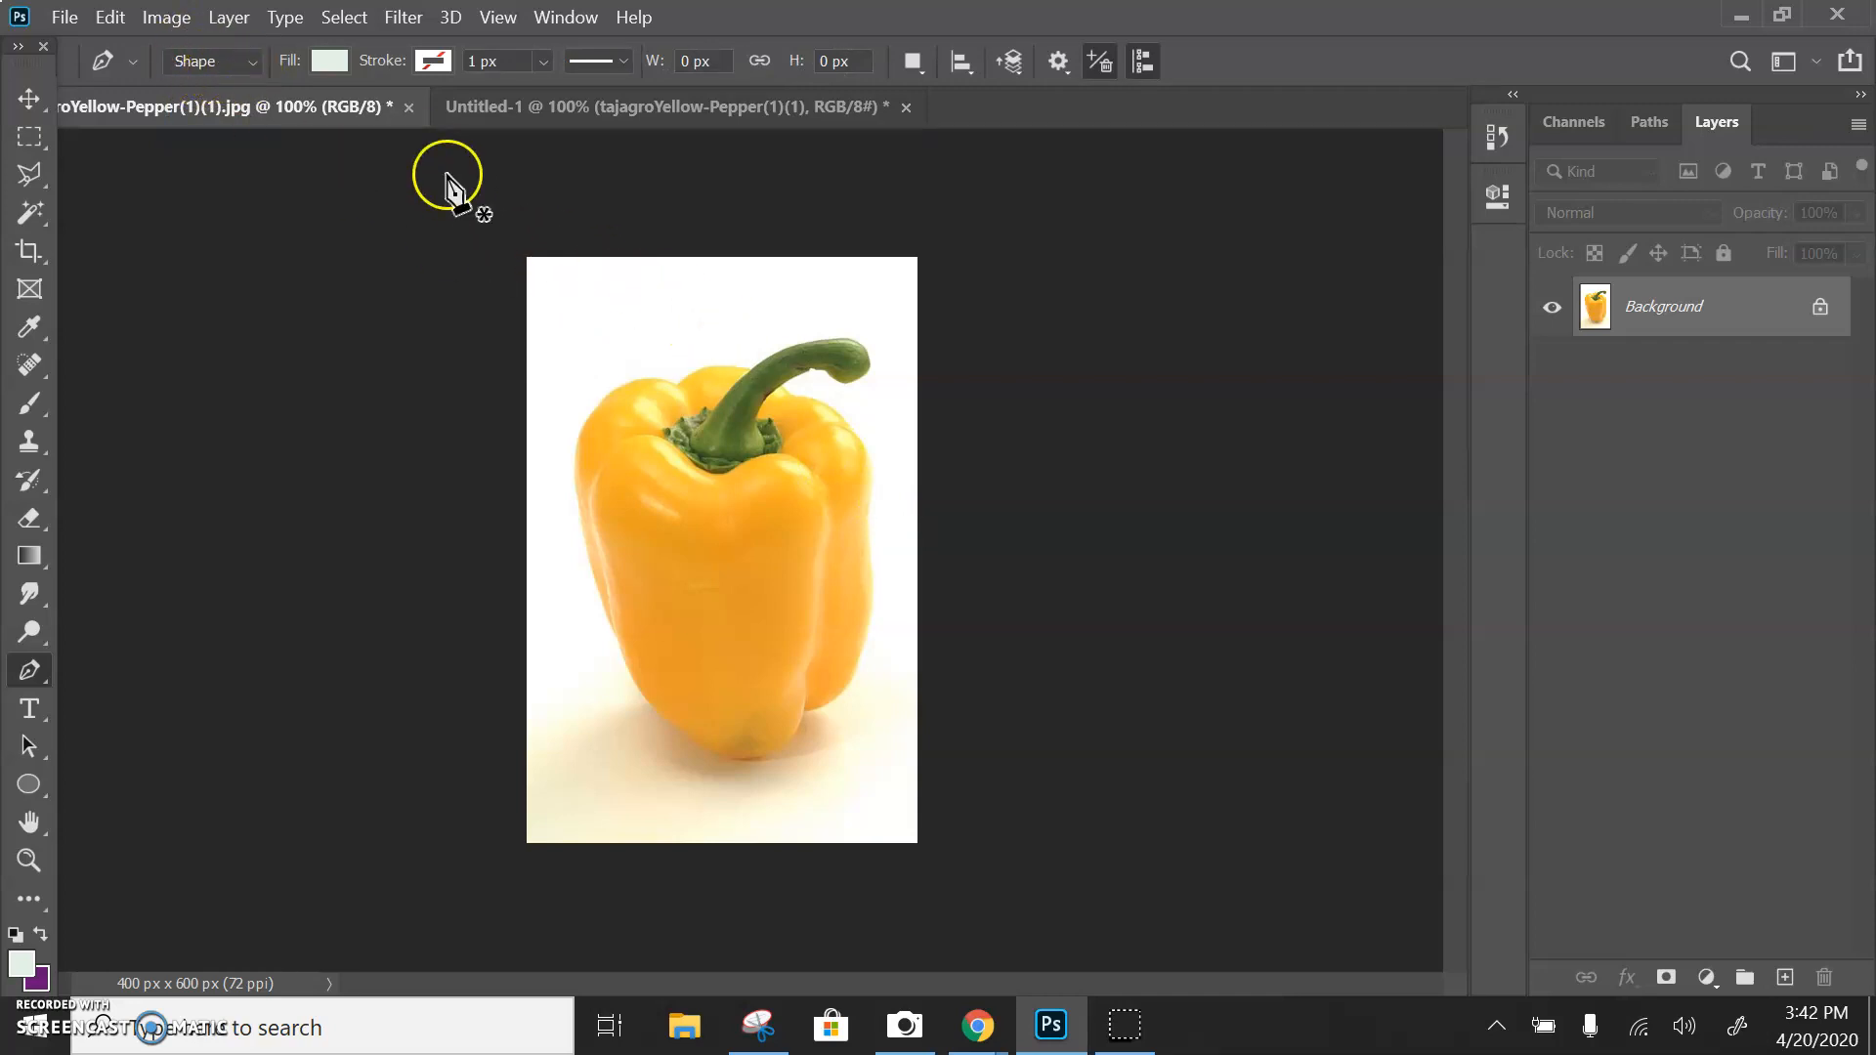
pyautogui.click(621, 271)
pyautogui.click(572, 372)
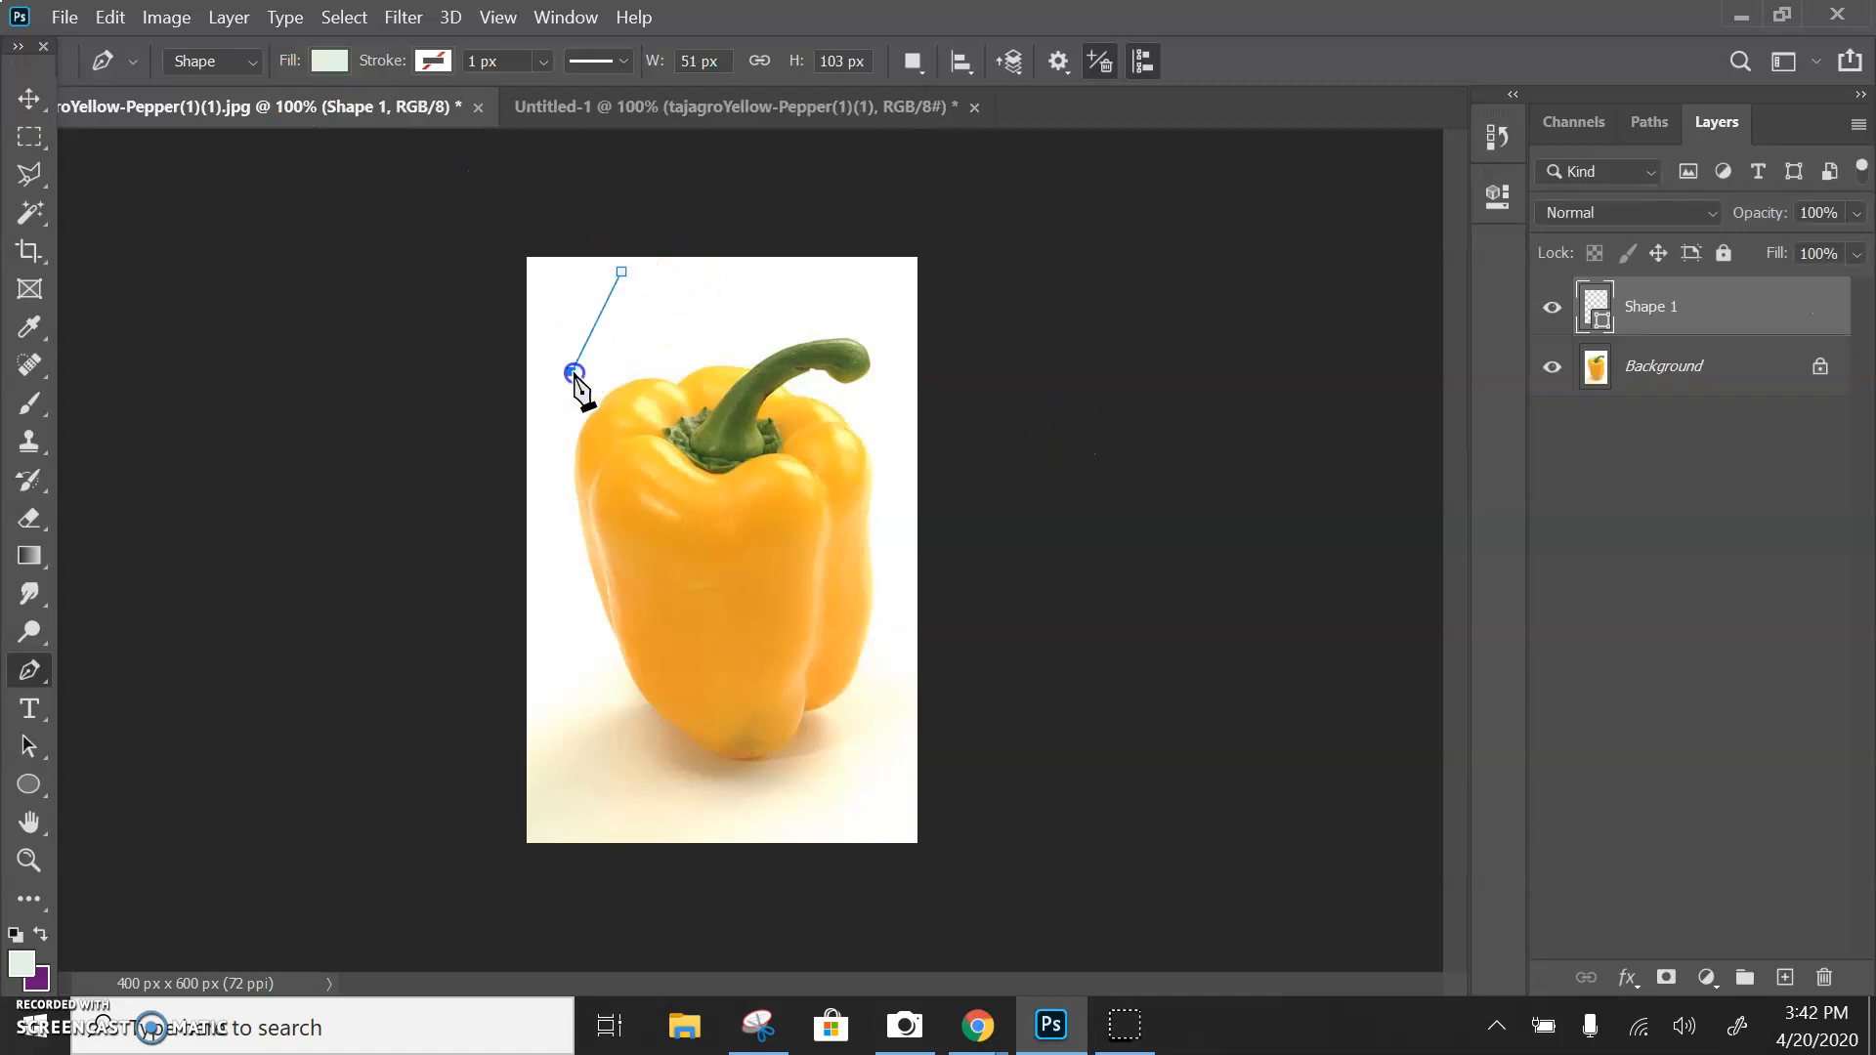
pyautogui.click(733, 318)
pyautogui.click(622, 273)
pyautogui.press('Return')
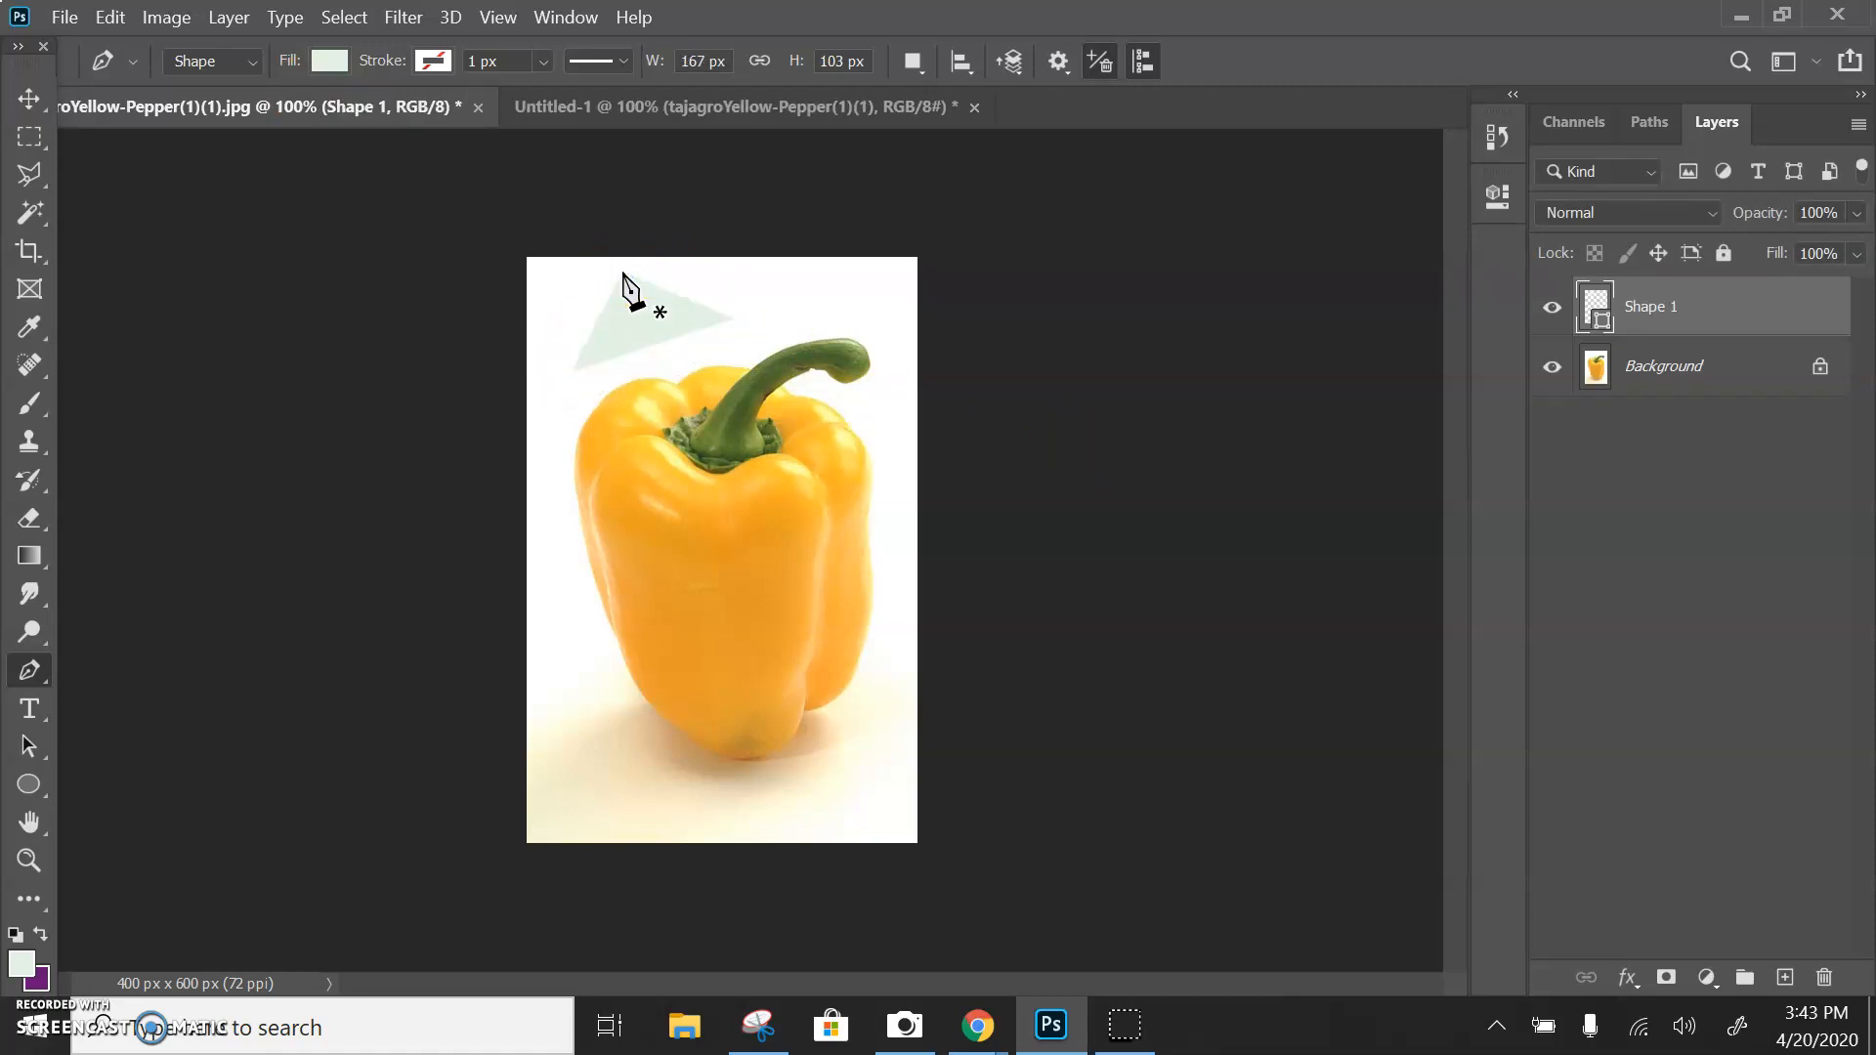